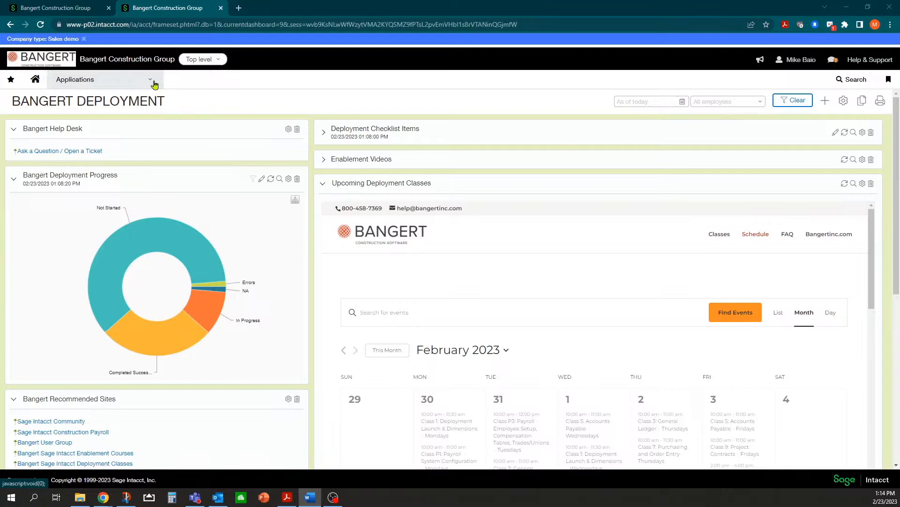
Go to Platform Services > Smart events to list the existing events, including AP_SUB.
left_click(151, 84)
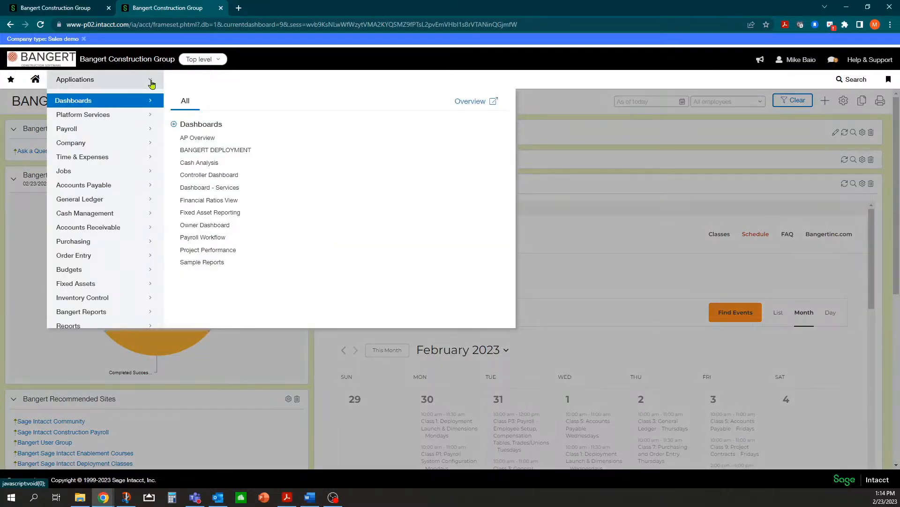
left_click(111, 118)
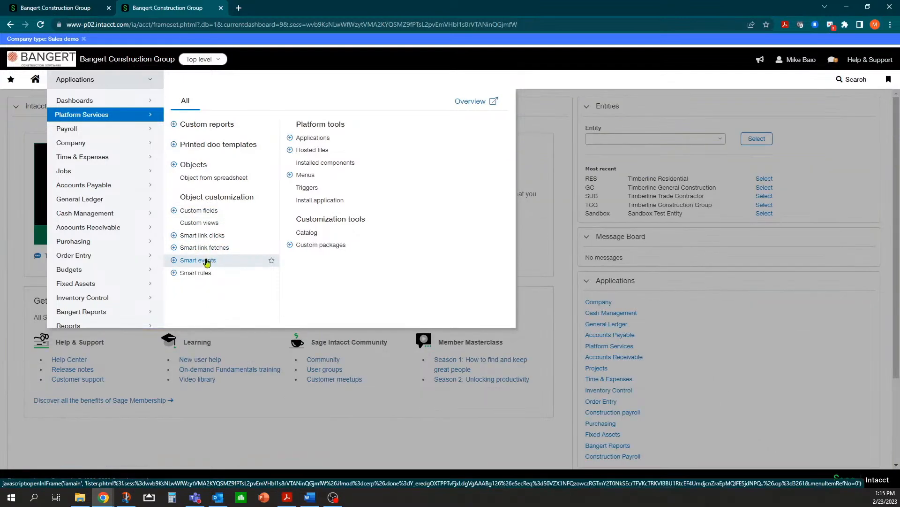
left_click(205, 261)
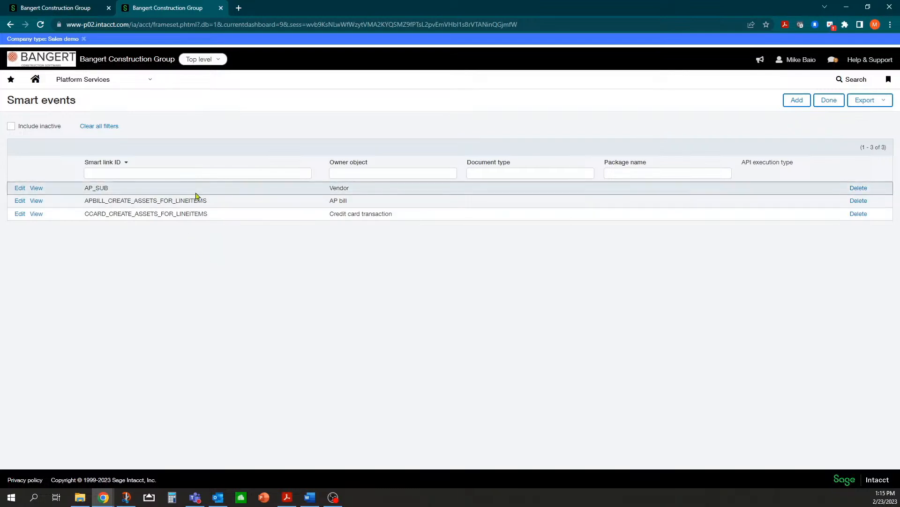
Add a new smart event with AP bill detail as the owner object and continue to Step 2.
left_click(797, 102)
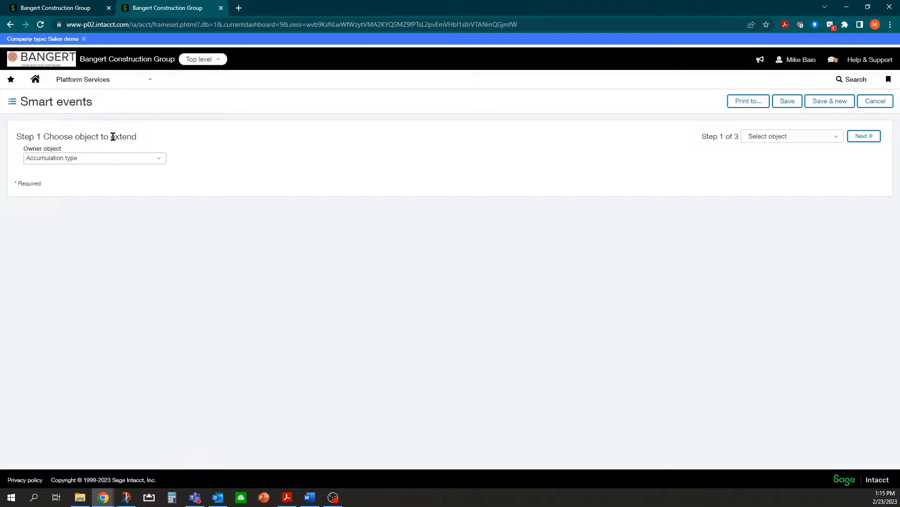
left_click(162, 161)
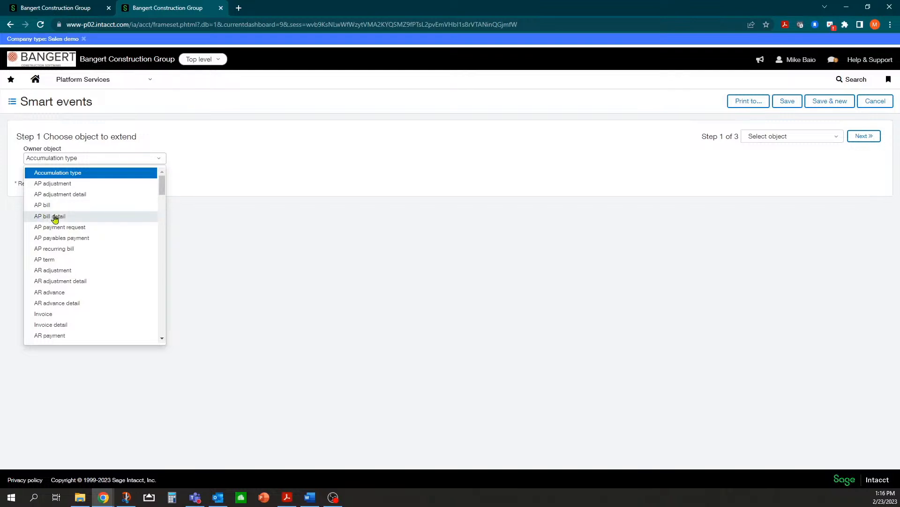
left_click(55, 217)
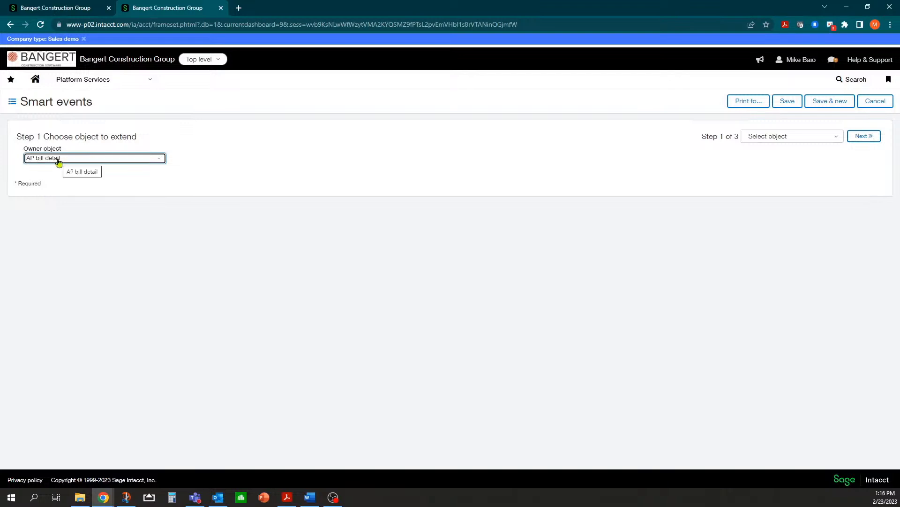
left_click(865, 137)
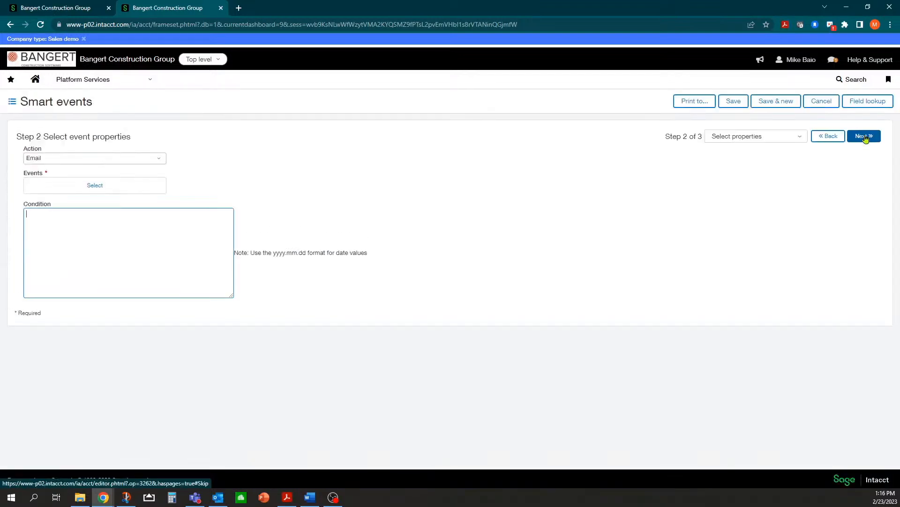
Keep Email as the action and select Add and Set as the triggering events.
left_click(160, 162)
left_click(160, 162)
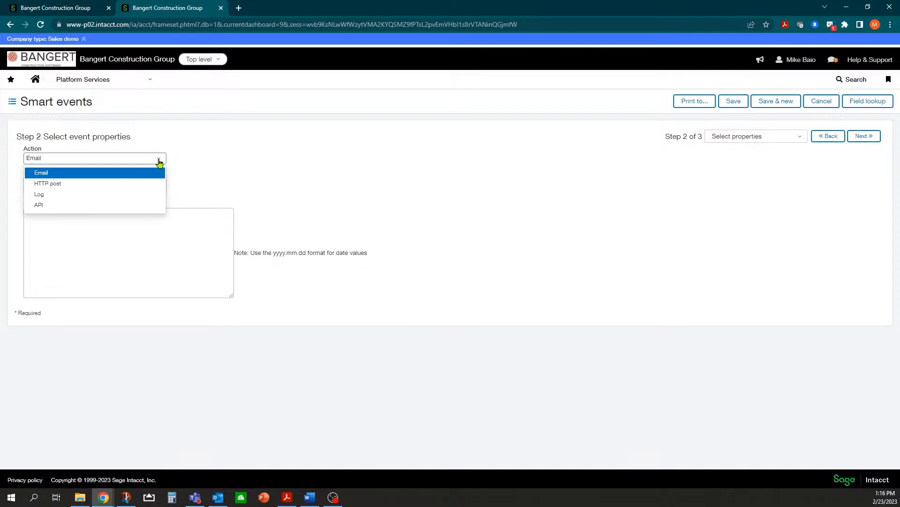
left_click(131, 177)
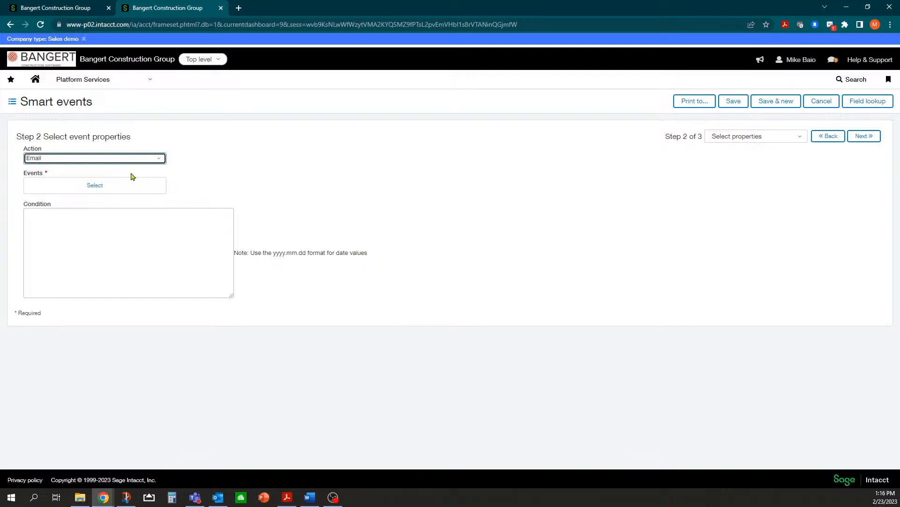
left_click(91, 188)
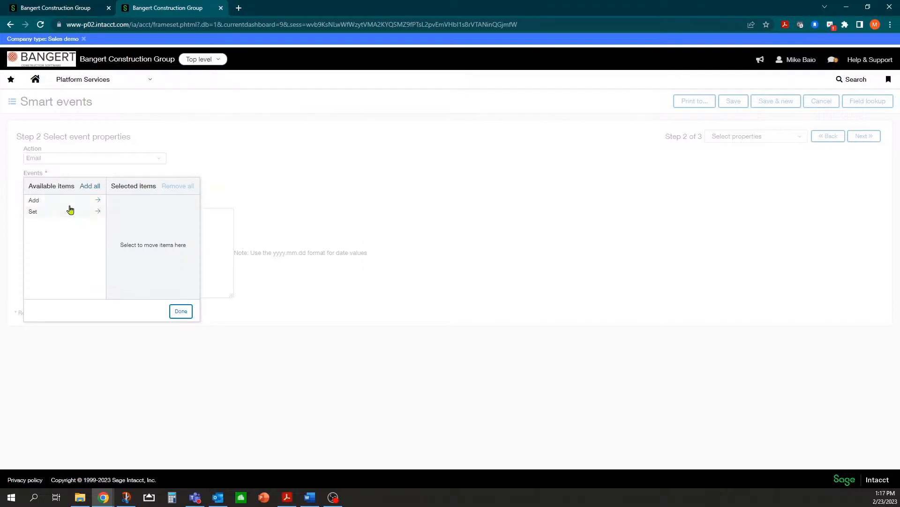
left_click(70, 203)
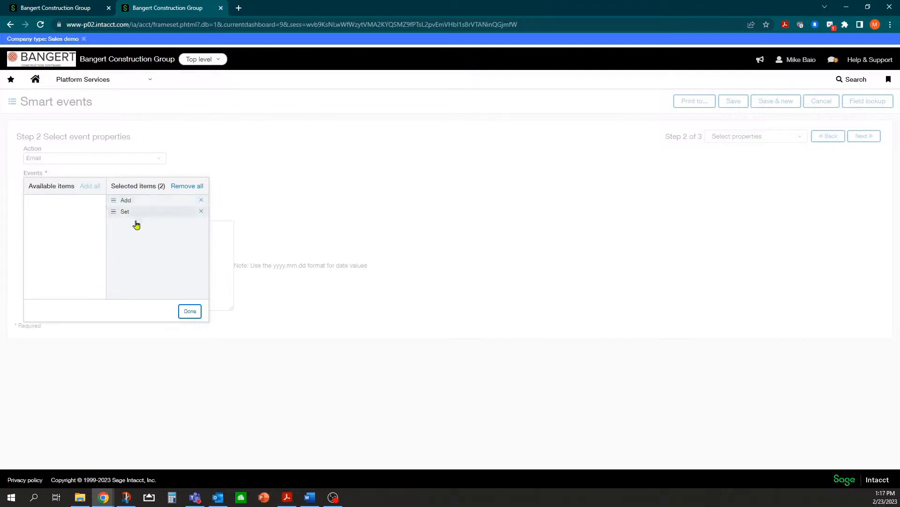
left_click(187, 314)
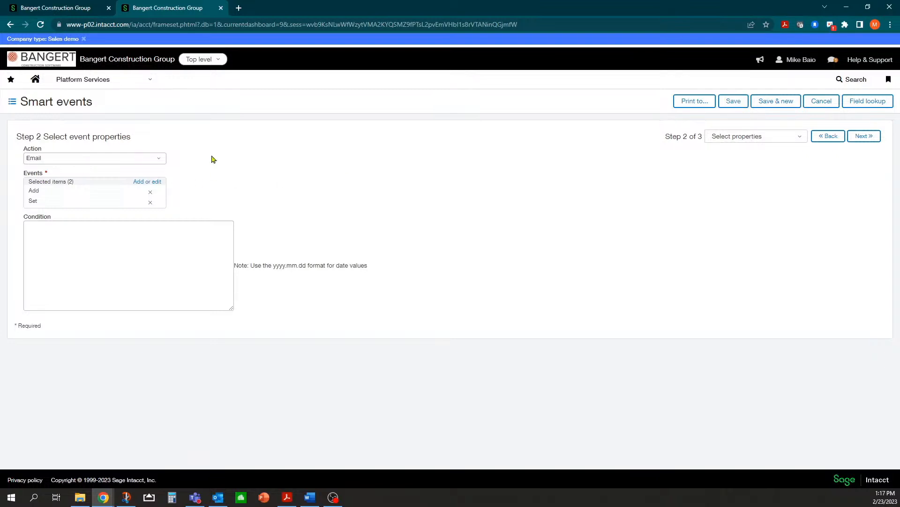
left_click(64, 224)
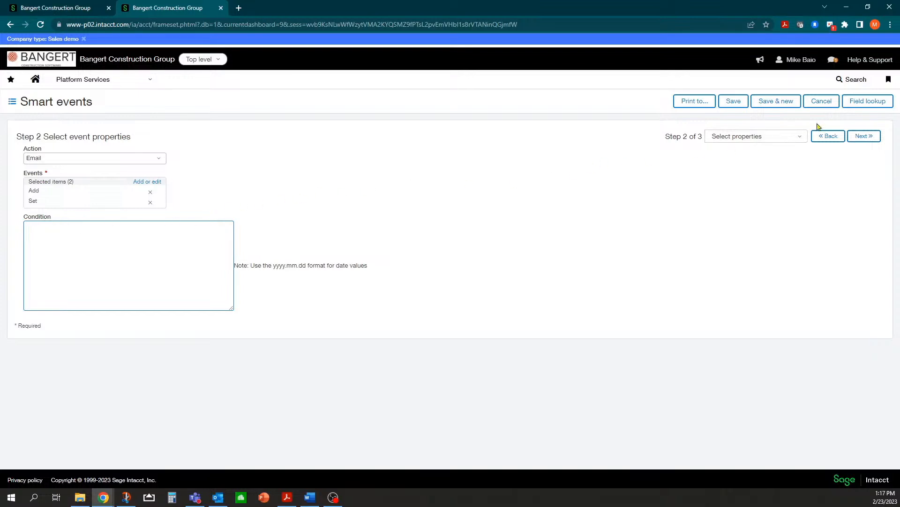
Browse the Get merge fields list for AP bill detail and related records, then close it.
left_click(870, 107)
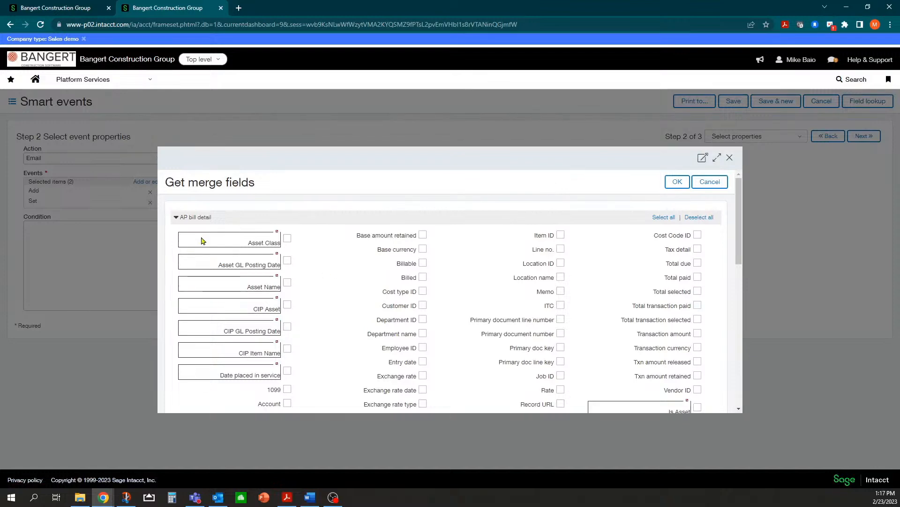
scroll(431, 313, "down", 3)
scroll(185, 252, "up", 3)
scroll(473, 327, "down", 2)
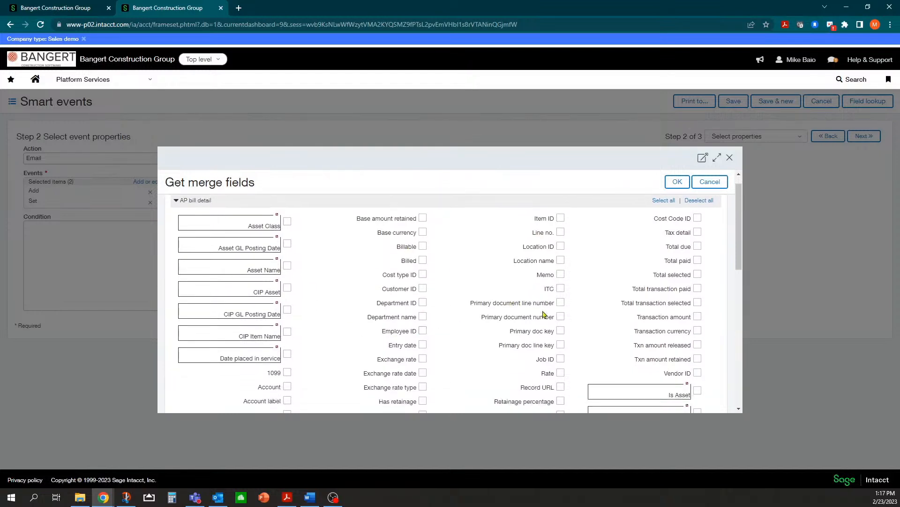
scroll(429, 272, "down", 2)
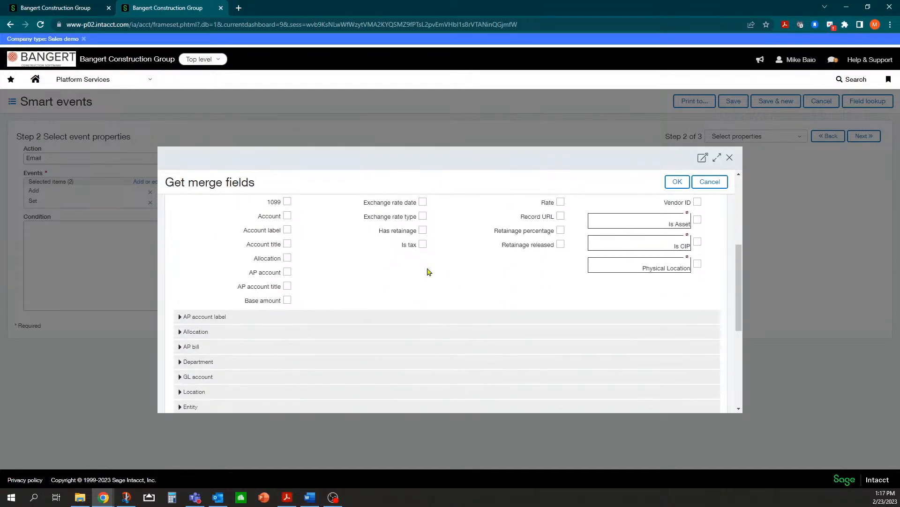
scroll(187, 259, "down", 1)
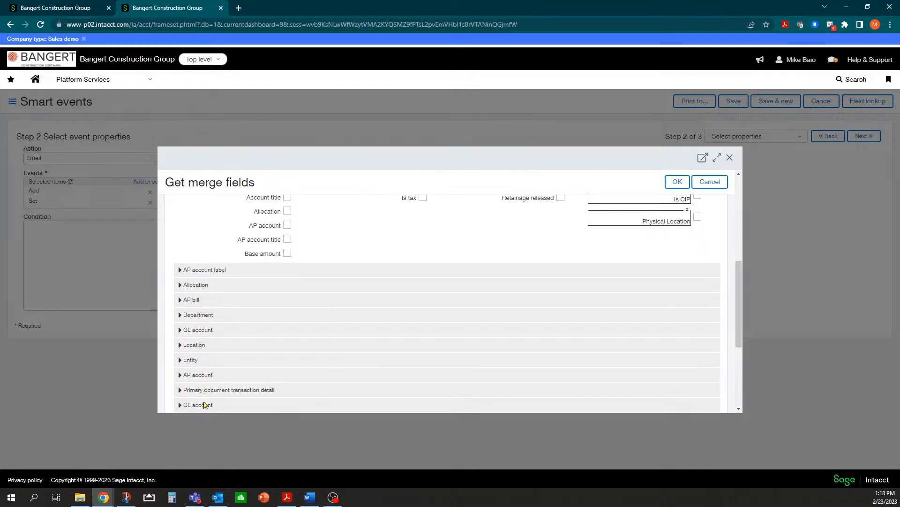
scroll(199, 305, "down", 1)
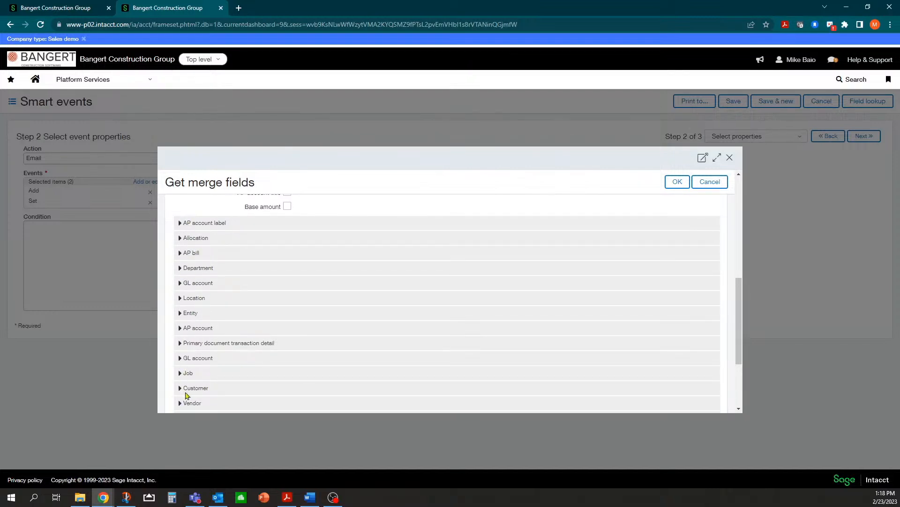
scroll(184, 375, "down", 1)
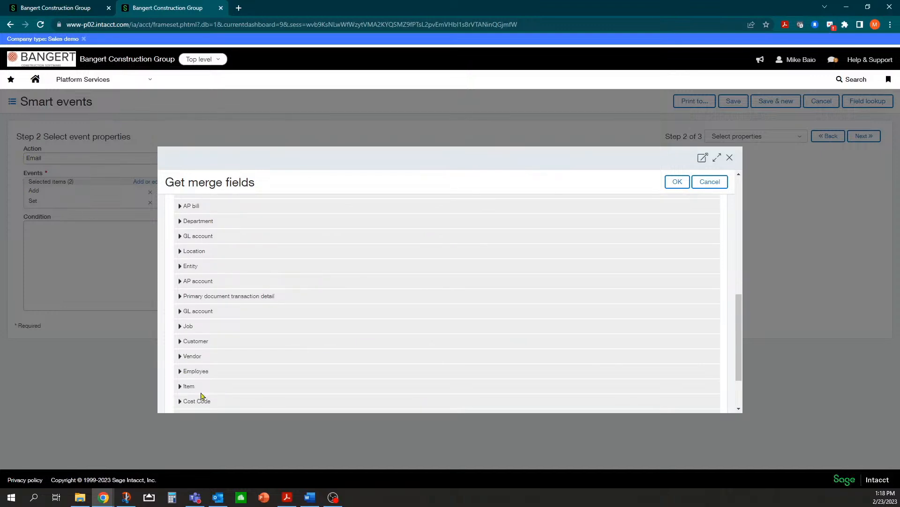
scroll(212, 367, "up", 1)
scroll(210, 353, "up", 1)
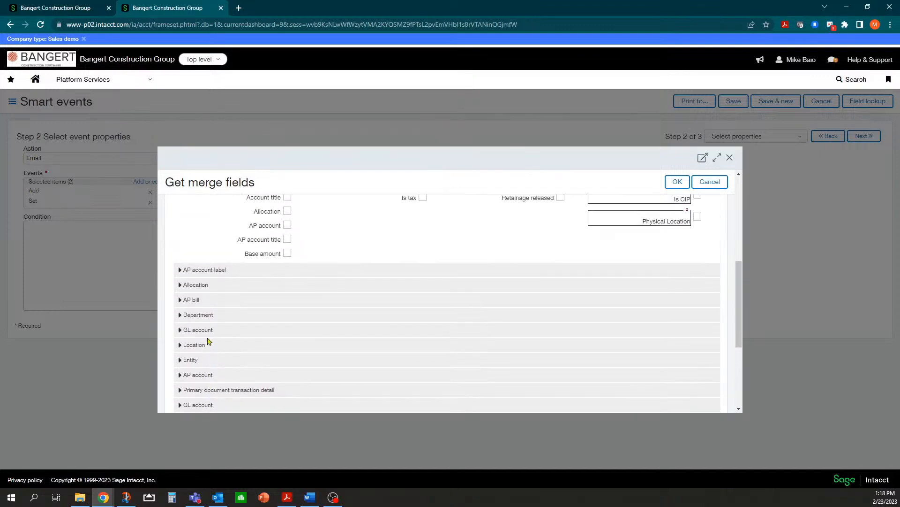
scroll(201, 286, "up", 5)
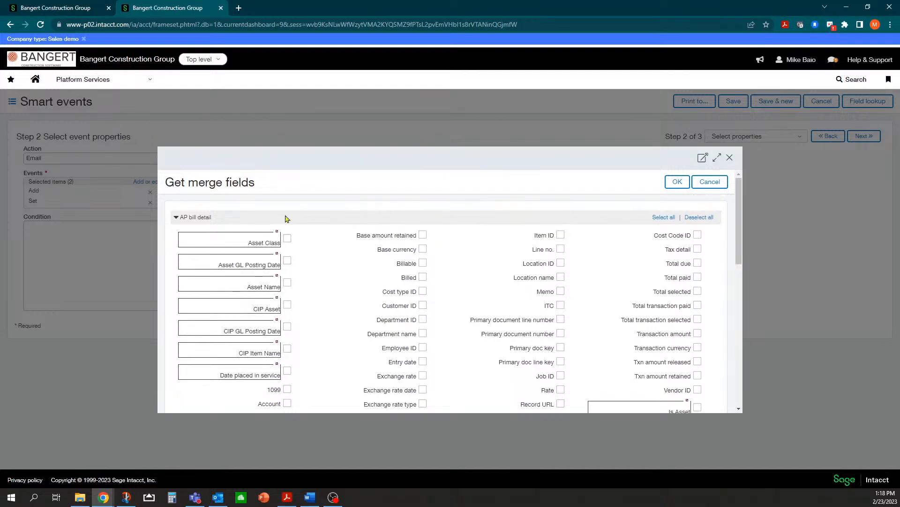
left_click(729, 157)
Return to the Condition box, then bring the customization-services-cheatsheet.pdf into view in Acrobat.
left_click(79, 228)
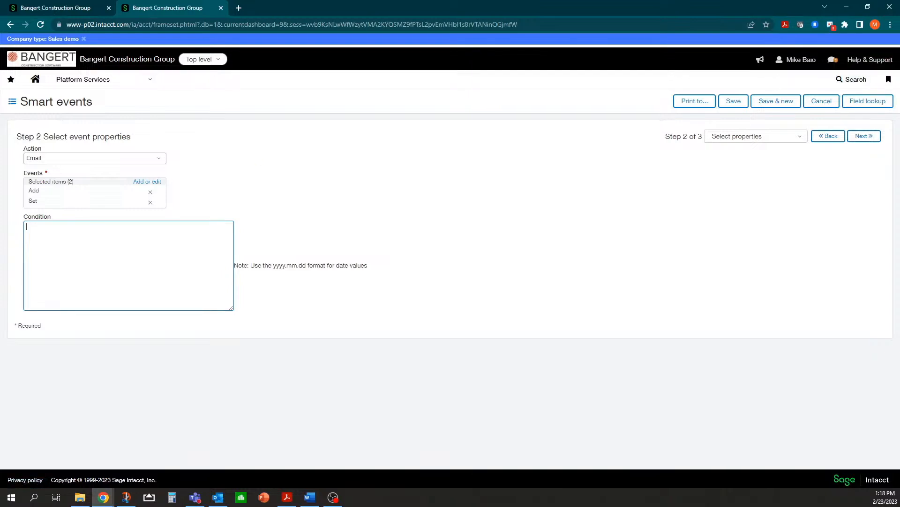
key("alt+Tab")
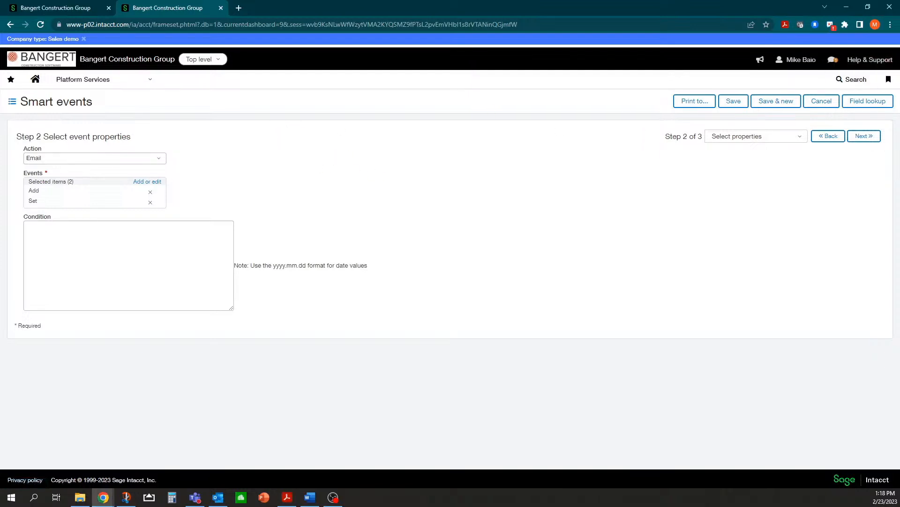
left_click_drag(0, 87, 423, 45)
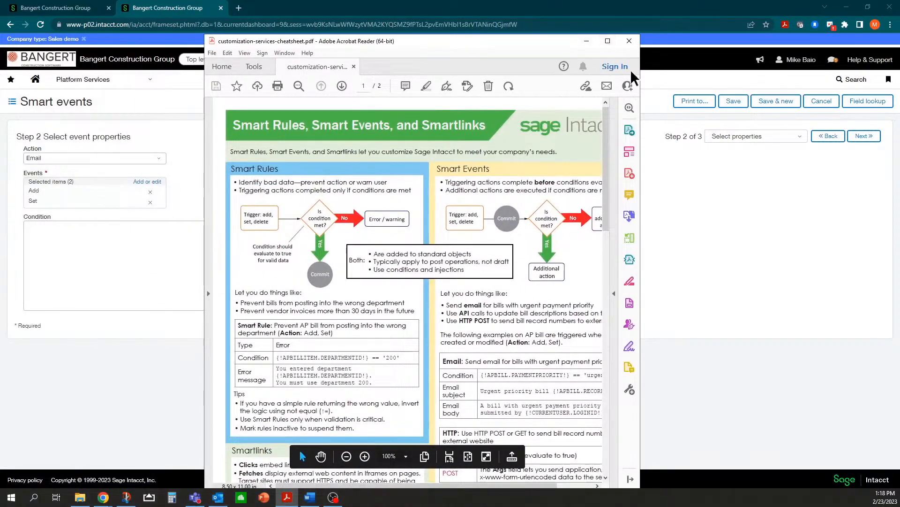
Enlarge and scroll through the cheatsheet, then minimize it and return to the Condition box.
left_click_drag(642, 71, 751, 75)
left_click_drag(566, 37, 633, 26)
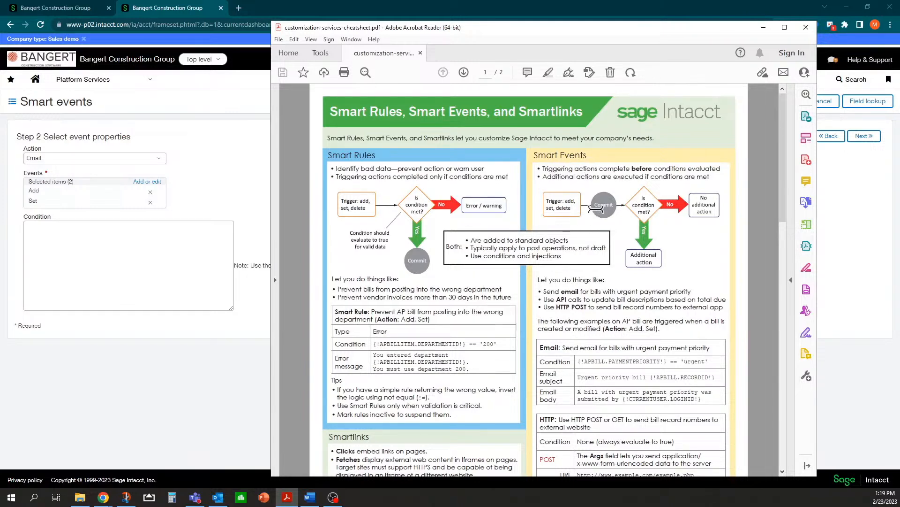
scroll(632, 197, "down", 1)
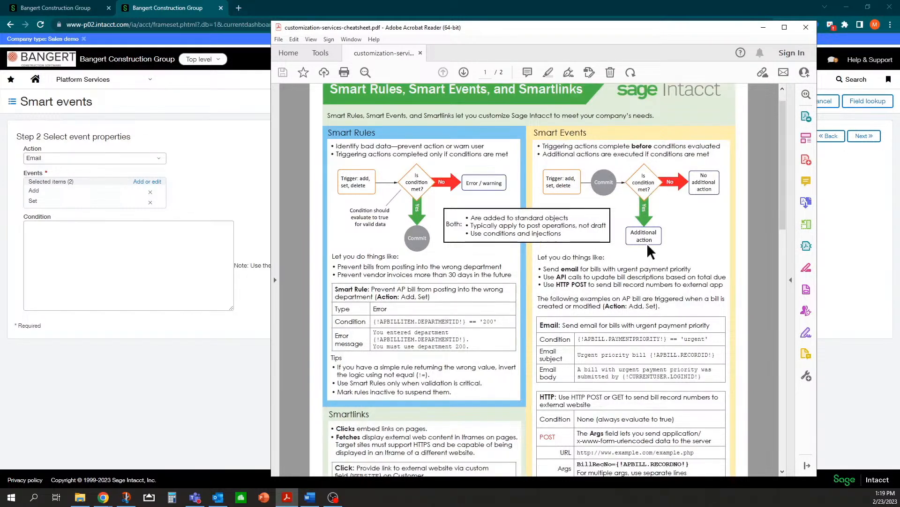
scroll(632, 328, "down", 1)
scroll(634, 339, "down", 3)
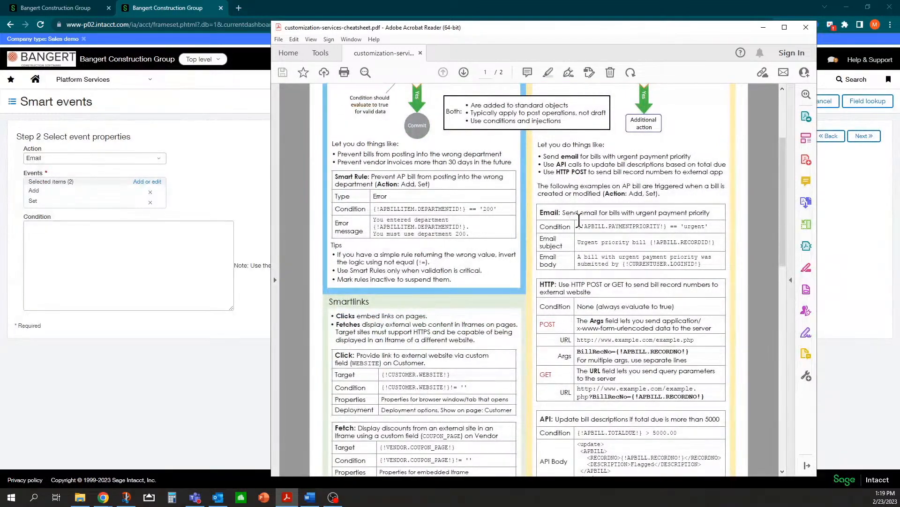
scroll(598, 234, "down", 3)
scroll(599, 234, "down", 7)
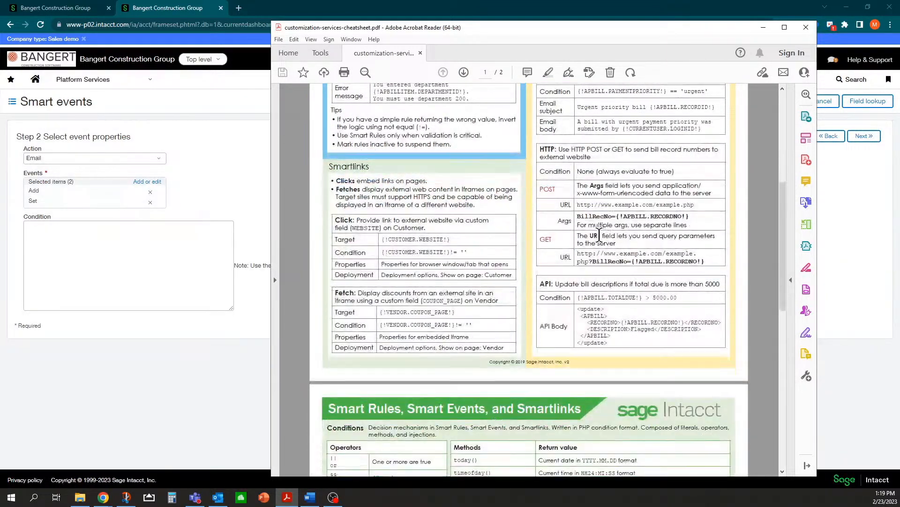
scroll(599, 235, "down", 2)
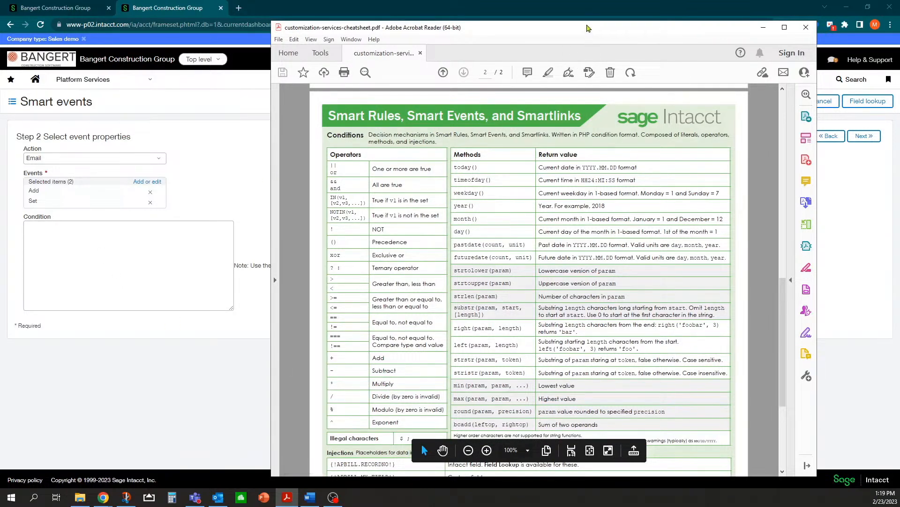
left_click(763, 27)
left_click(135, 230)
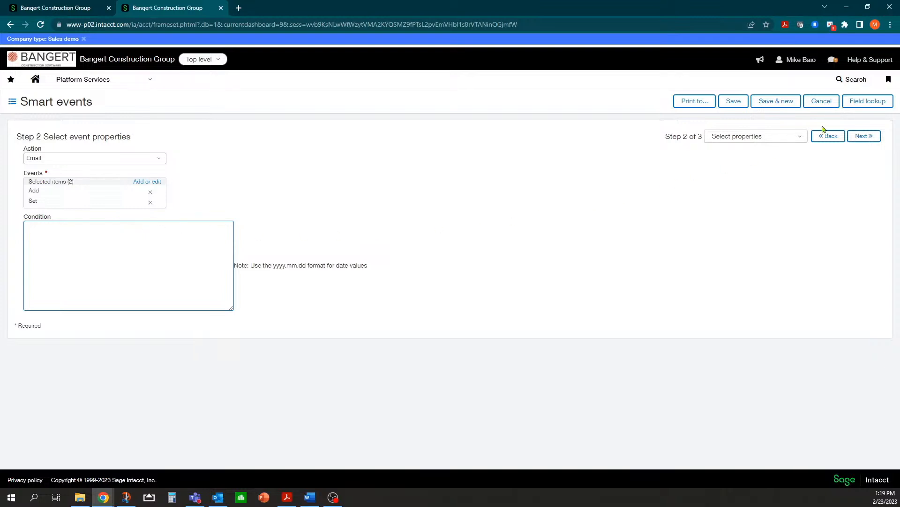
Insert the Job ID merge field {!APBILLITEM.PROJECTID!} into the Condition, cursor placed after it.
left_click(862, 107)
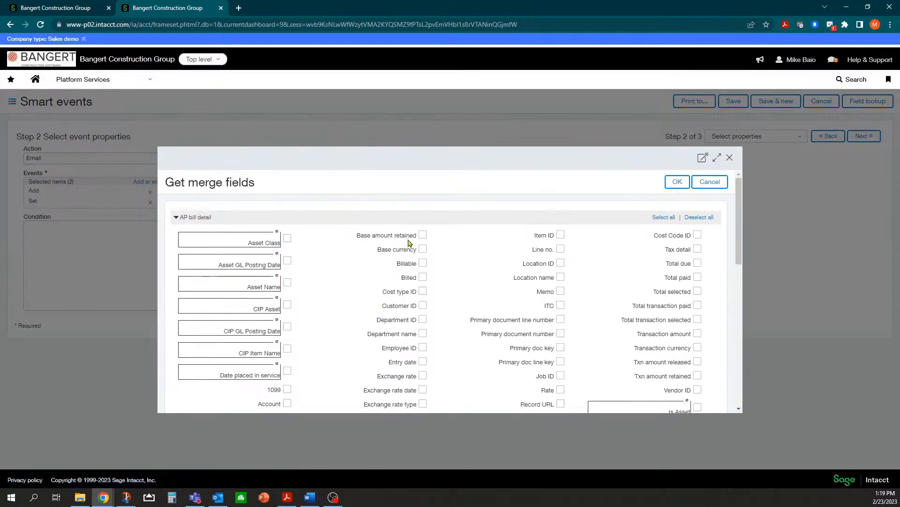
scroll(483, 285, "down", 1)
scroll(206, 217, "up", 1)
scroll(473, 312, "down", 3)
scroll(671, 281, "up", 1)
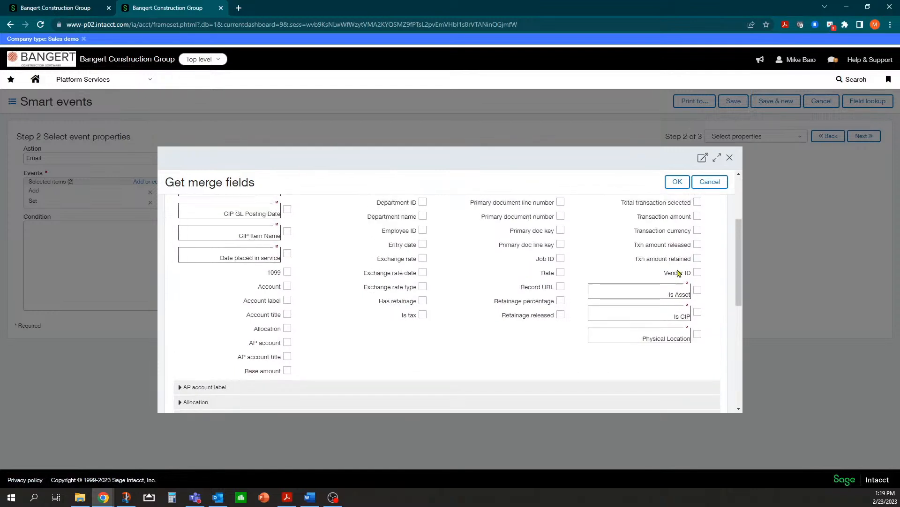
scroll(673, 265, "up", 1)
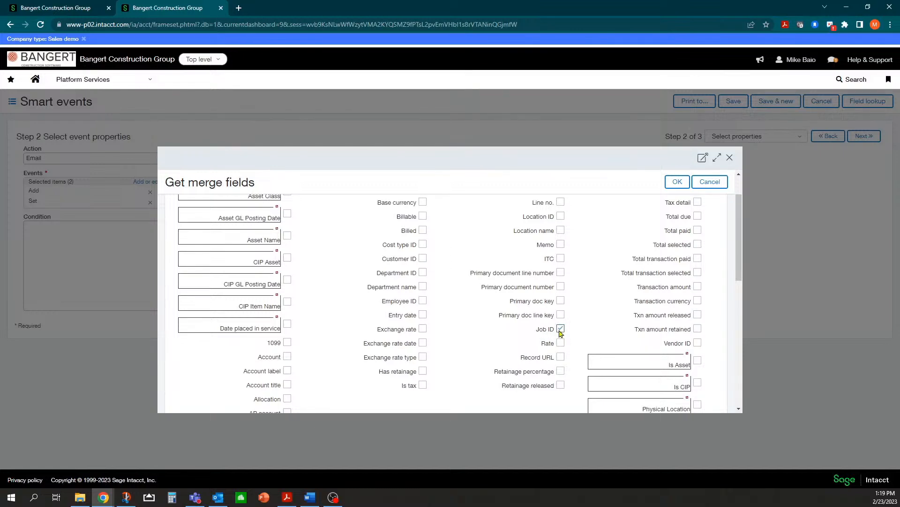
left_click(678, 181)
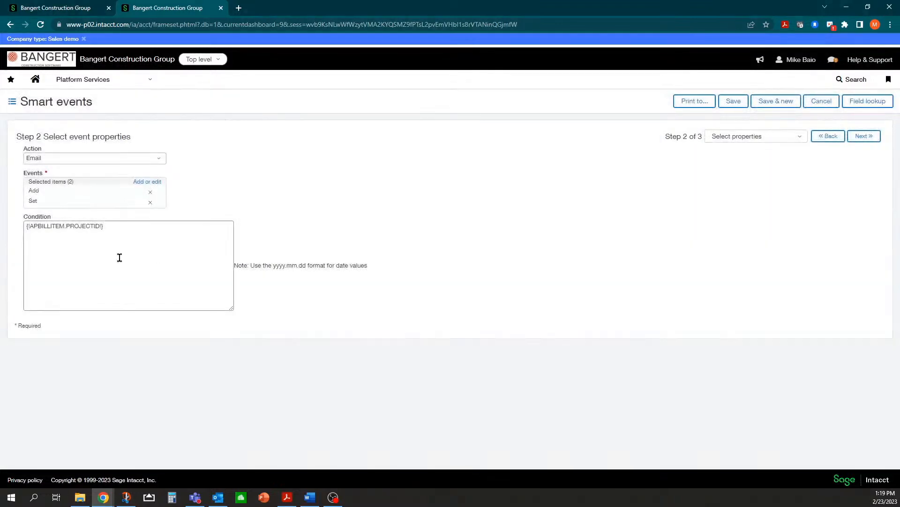
left_click(114, 230)
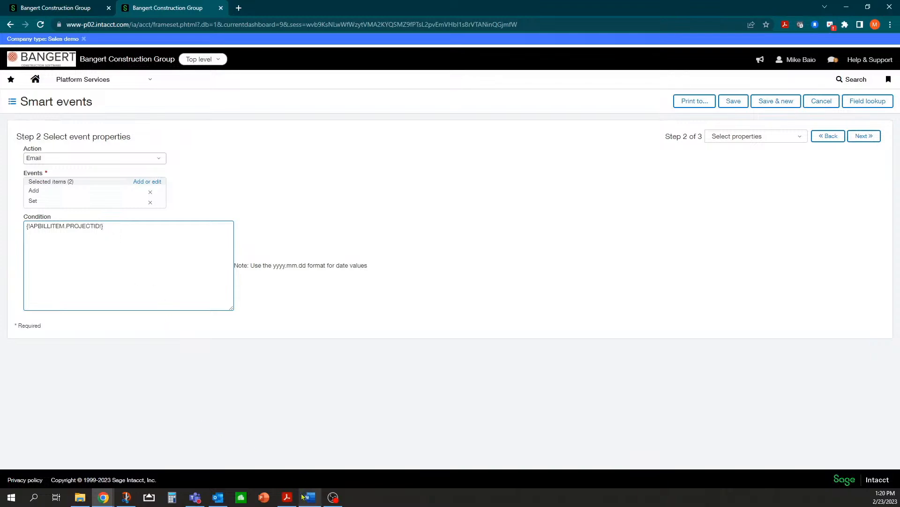
Highlight the == / != equal-to operator row on the cheatsheet, then return to the condition.
mouse_move(288, 498)
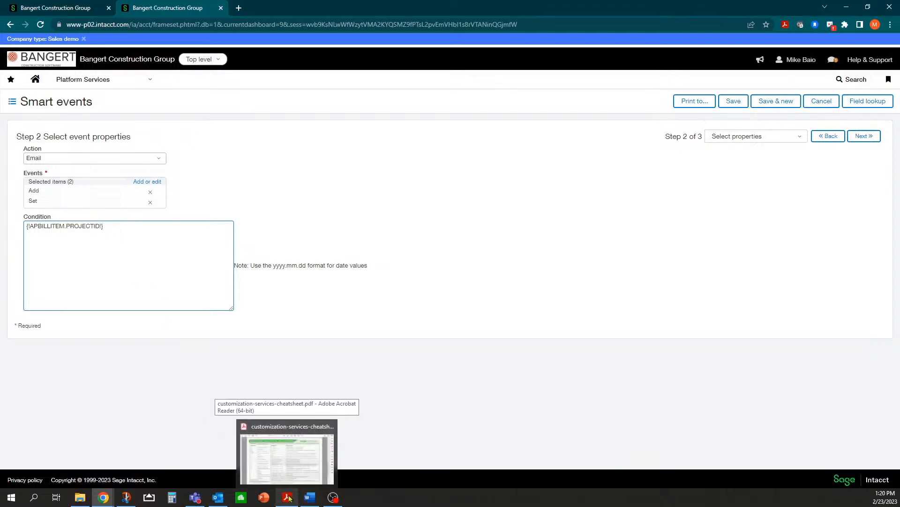
left_click(288, 498)
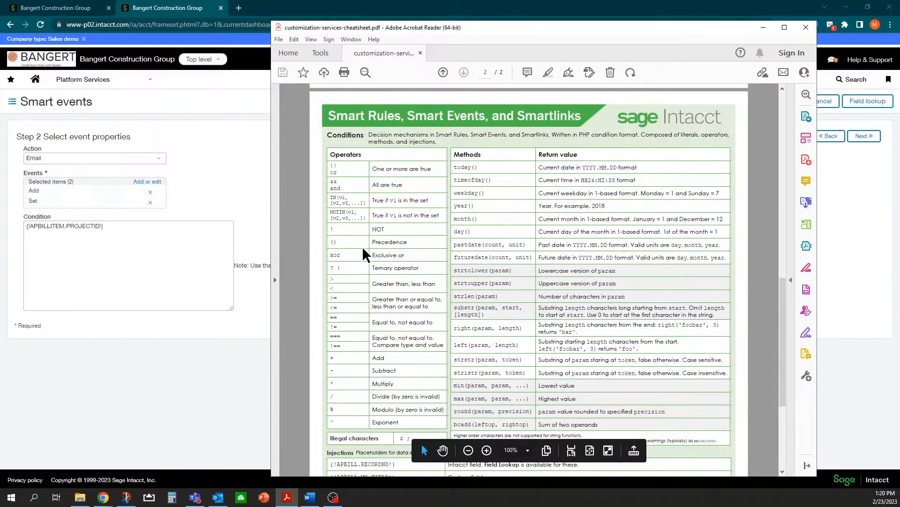
left_click_drag(375, 323, 434, 323)
left_click_drag(341, 315, 324, 322)
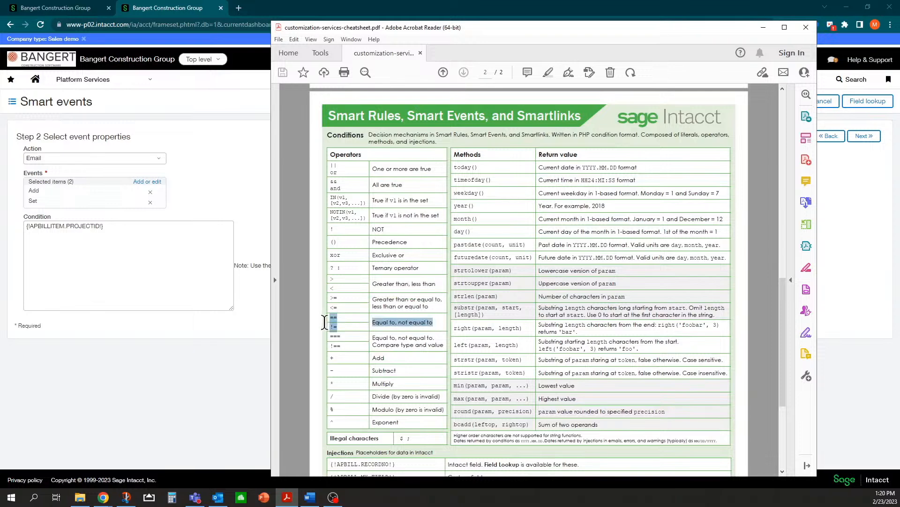
left_click(121, 228)
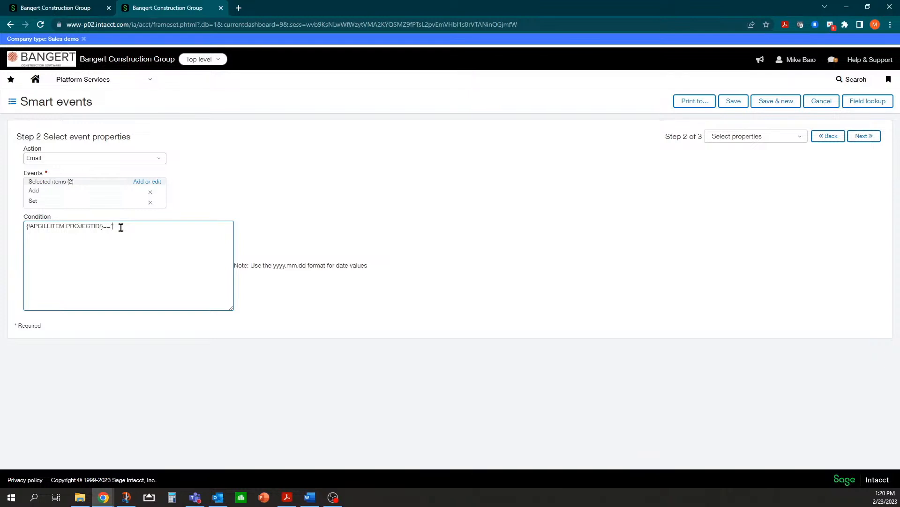
Complete the condition as {!APBILLITEM.PROJECTID!}=='' to test for a blank Job ID.
type("03-01'")
key("BackSpace")
key("BackSpace")
key("BackSpace")
key("BackSpace")
Highlight the && (all are true) operator row on the cheatsheet, then return to the condition.
left_click(287, 496)
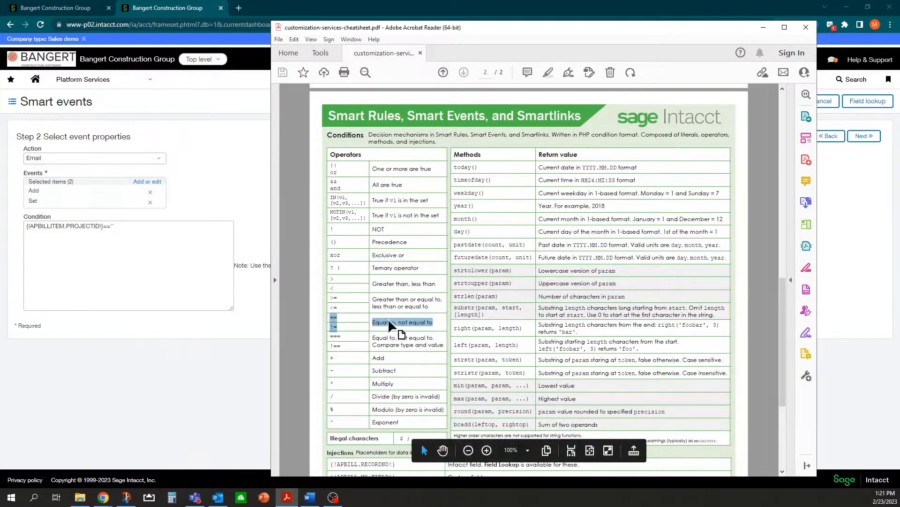
scroll(388, 258, "down", 1)
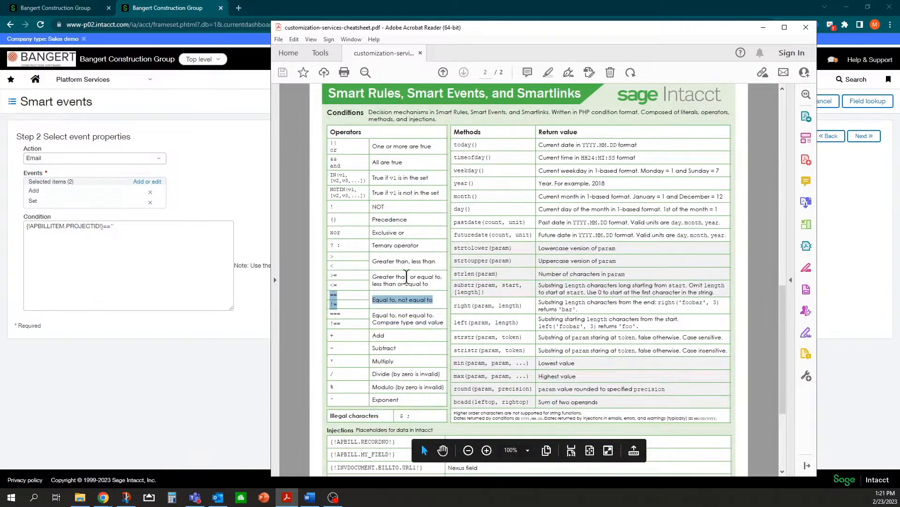
scroll(399, 155, "up", 2)
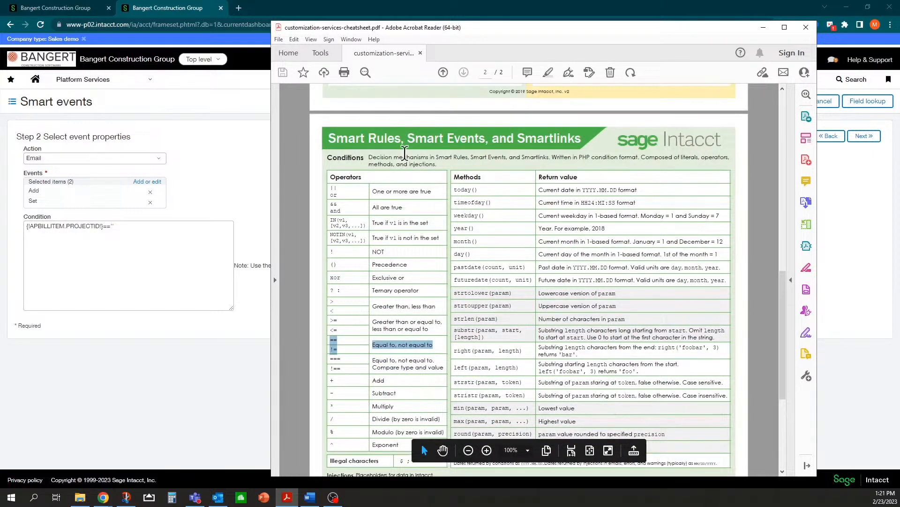
left_click(408, 207)
left_click_drag(373, 207, 404, 207)
mouse_move(339, 204)
left_mouse_down()
mouse_move(330, 203)
mouse_move(341, 212)
left_mouse_up()
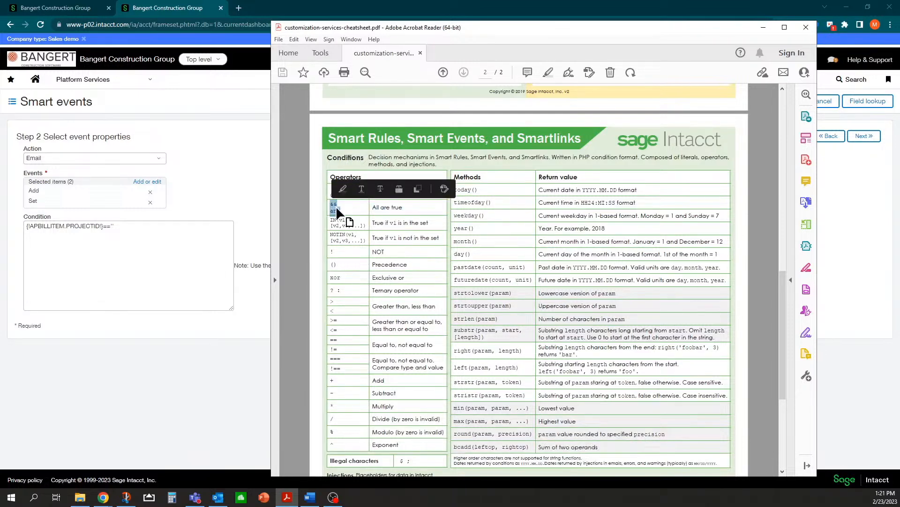
left_click(137, 227)
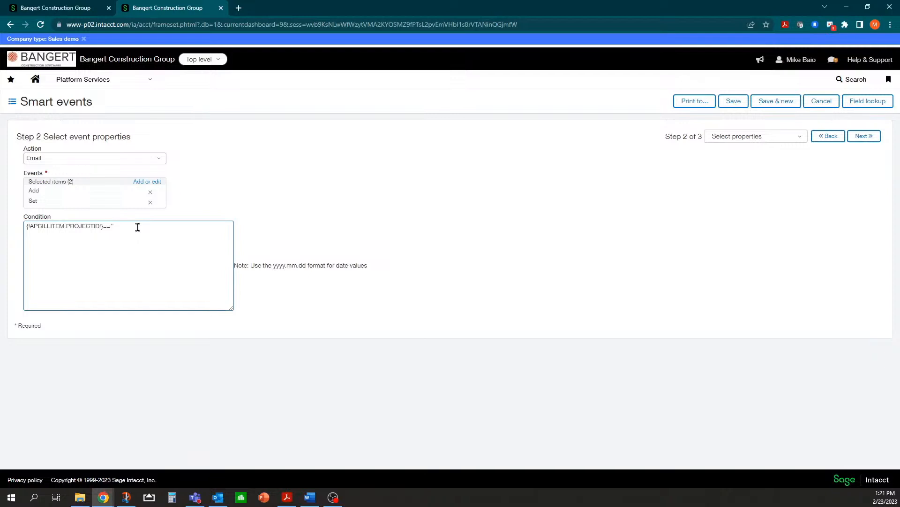
Append && after the blank Job ID test {!APBILLITEM.PROJECTID!}=='' in the condition.
type("&&")
Insert the AP bill Account number field after && and start a >= comparison on it.
left_click(856, 107)
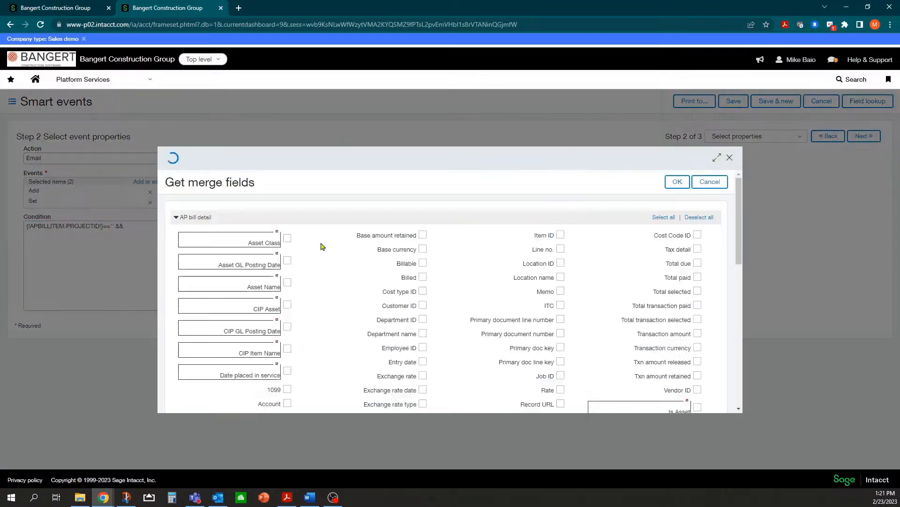
scroll(296, 300, "down", 2)
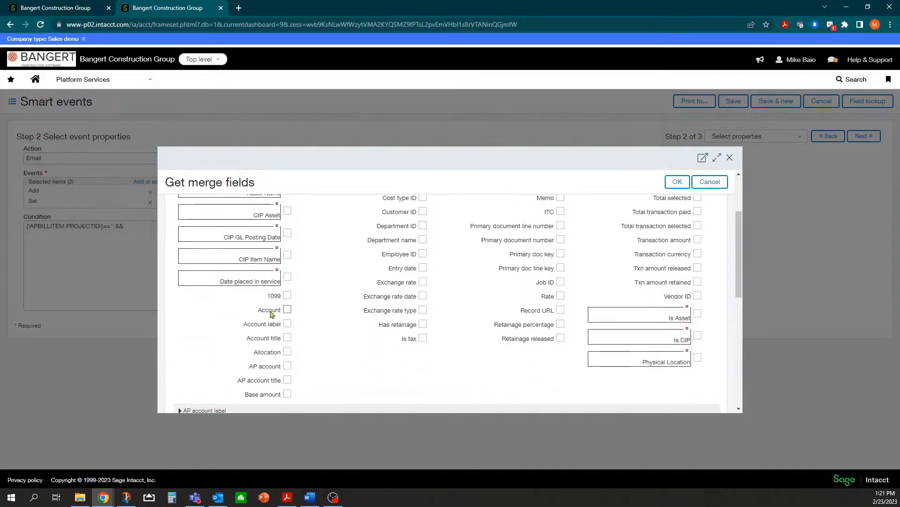
scroll(291, 359, "down", 2)
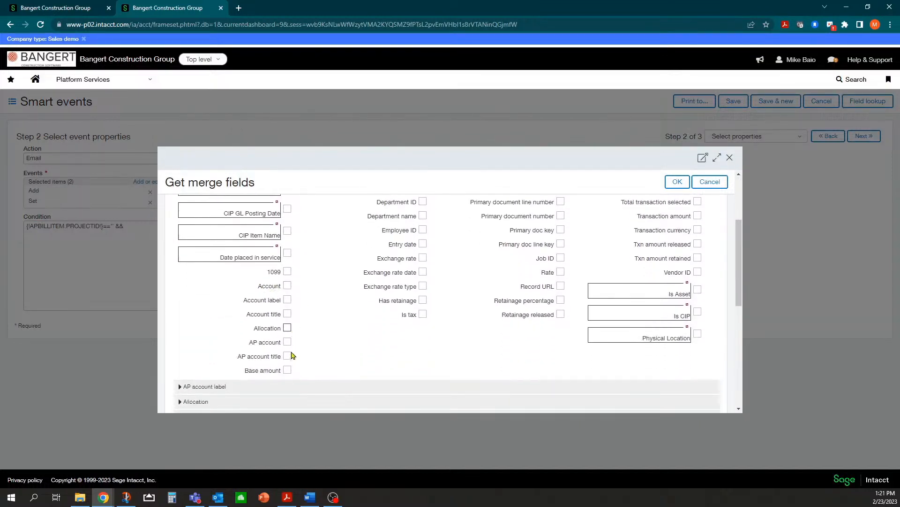
scroll(278, 241, "up", 1)
left_click(287, 262)
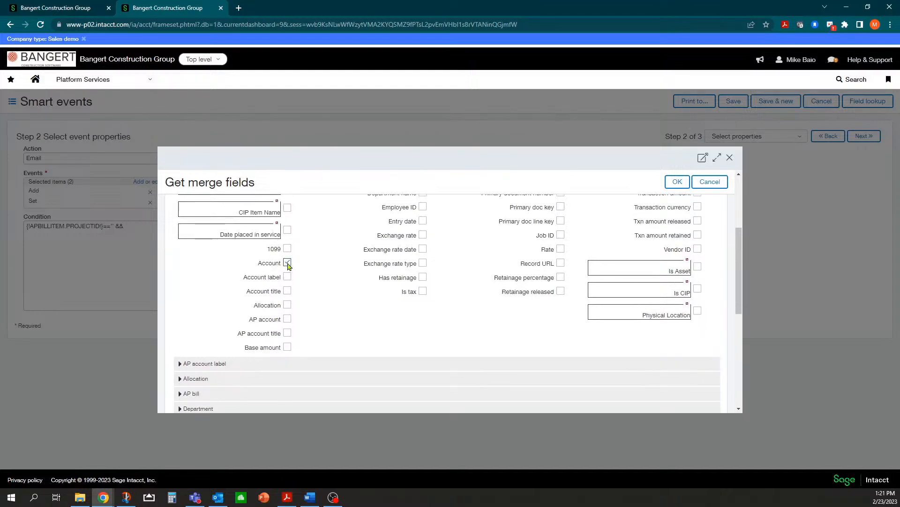
left_click(678, 182)
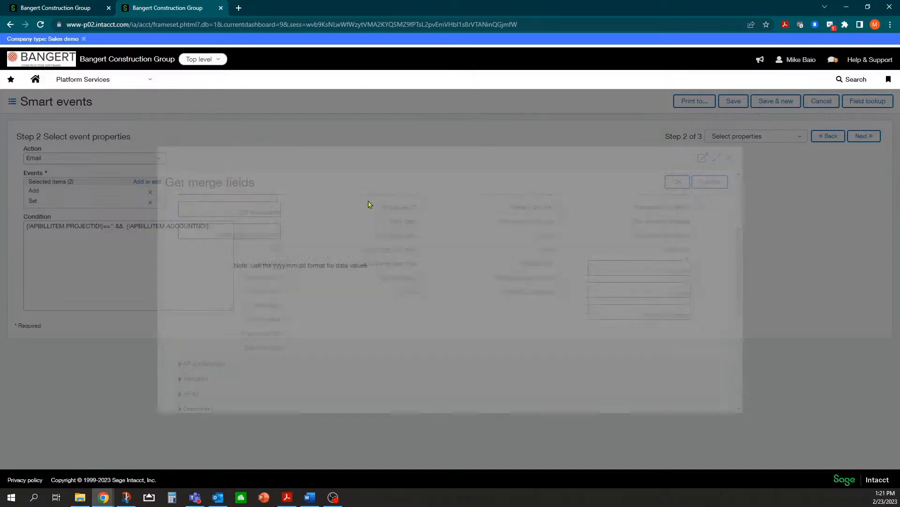
left_click(214, 227)
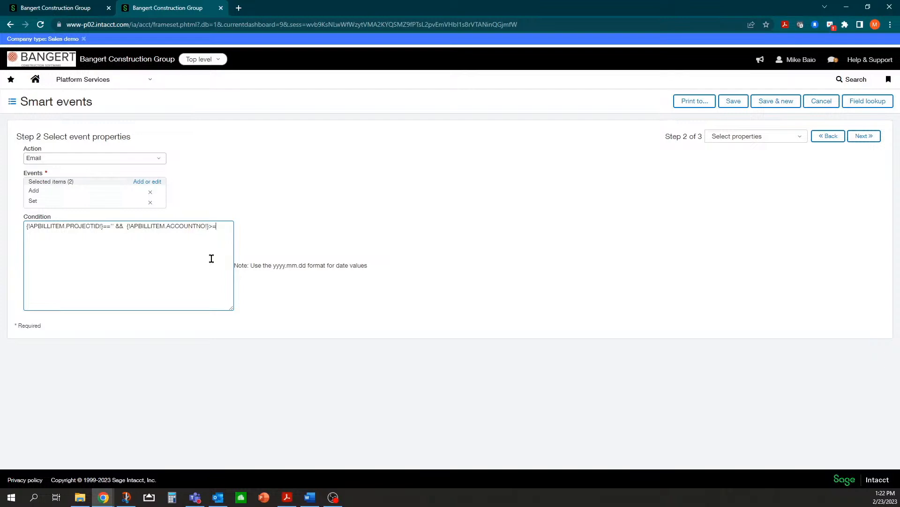
left_click(288, 496)
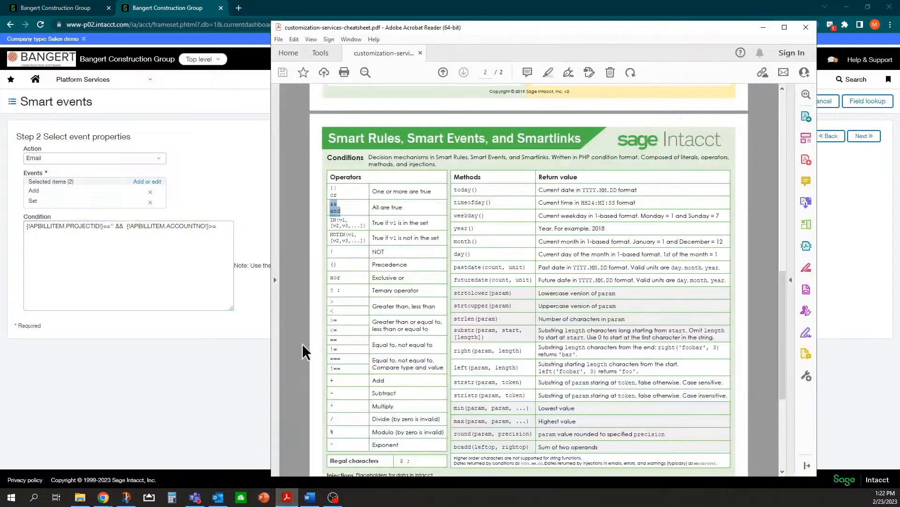
left_click(338, 324)
left_click(231, 227)
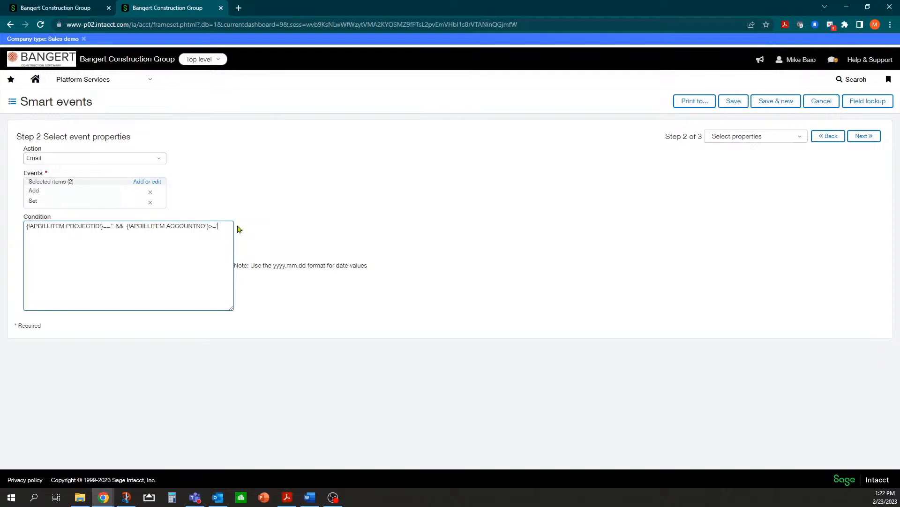
Complete the account comparison as >='5000' and append another && to the condition.
type("5000")
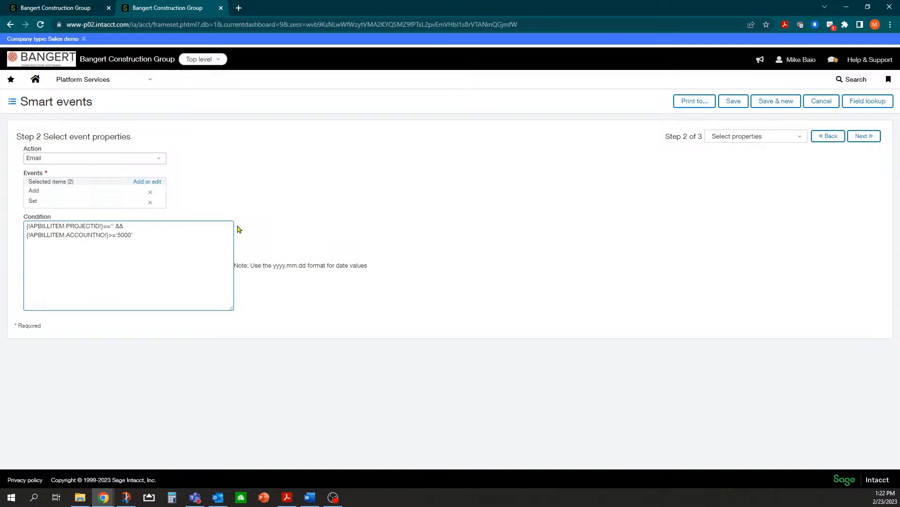
type("&&")
left_click(854, 105)
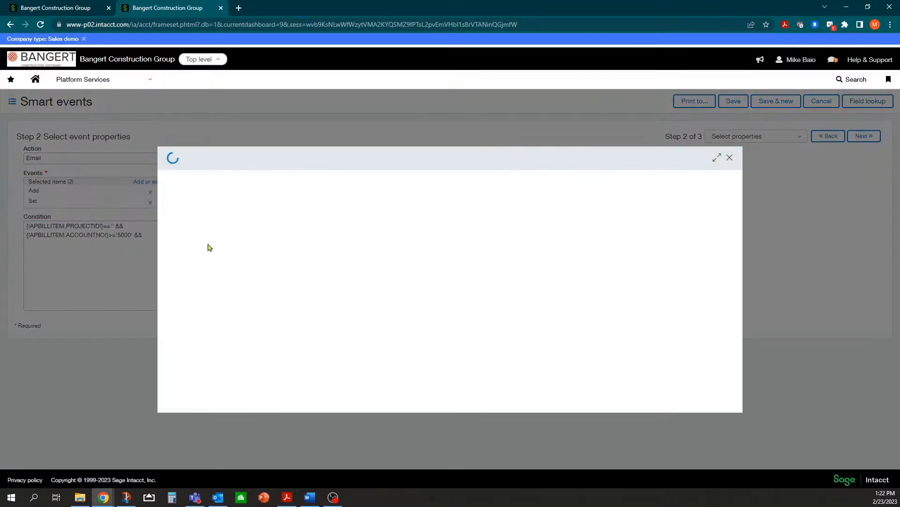
Insert a second Account number field capped with <='5007', enlarging the Condition box.
scroll(243, 317, "down", 1)
scroll(243, 317, "down", 1)
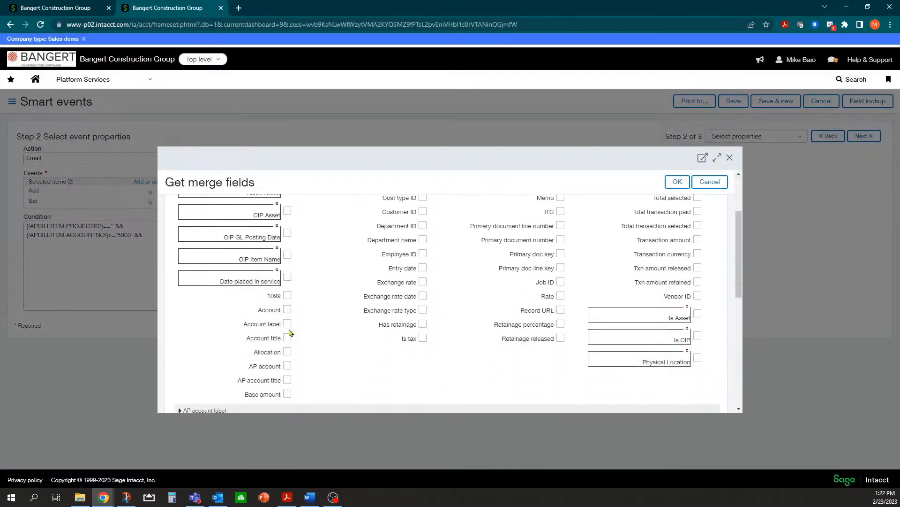
left_click(287, 310)
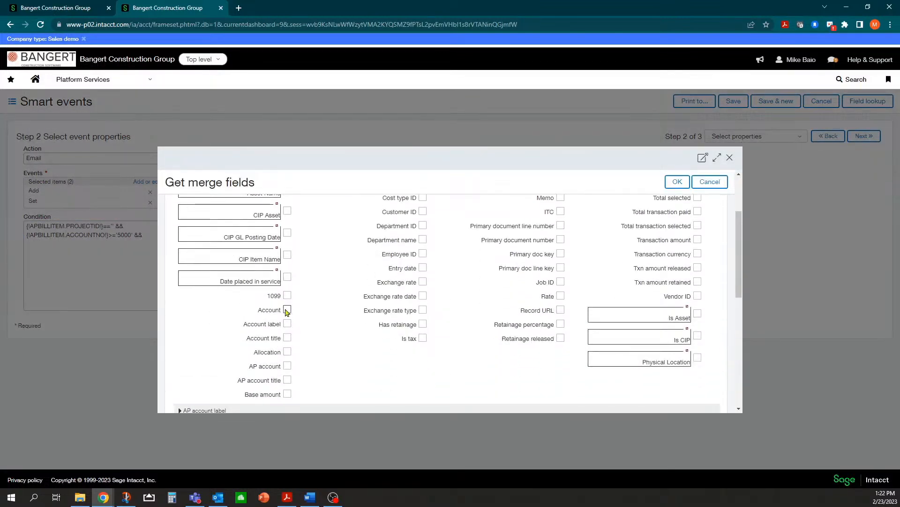
left_click(678, 182)
left_click(231, 234)
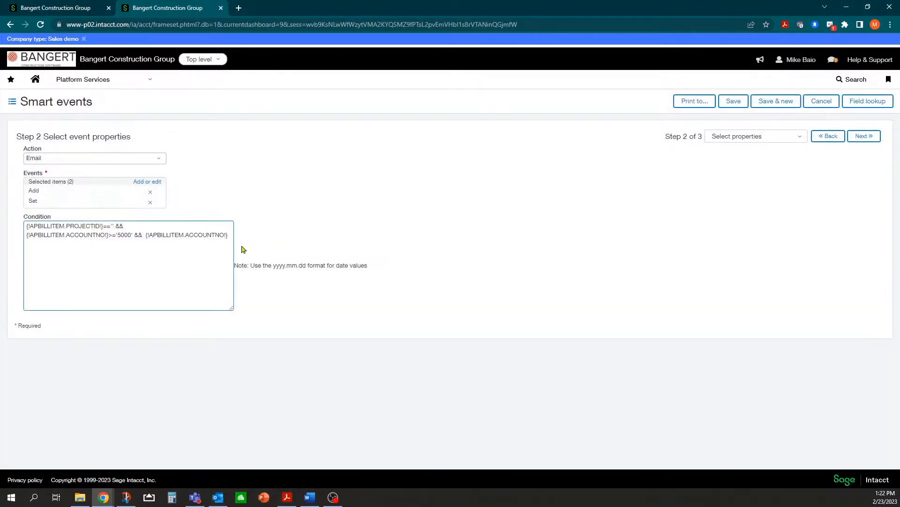
type("<=")
left_click_drag(232, 309, 309, 326)
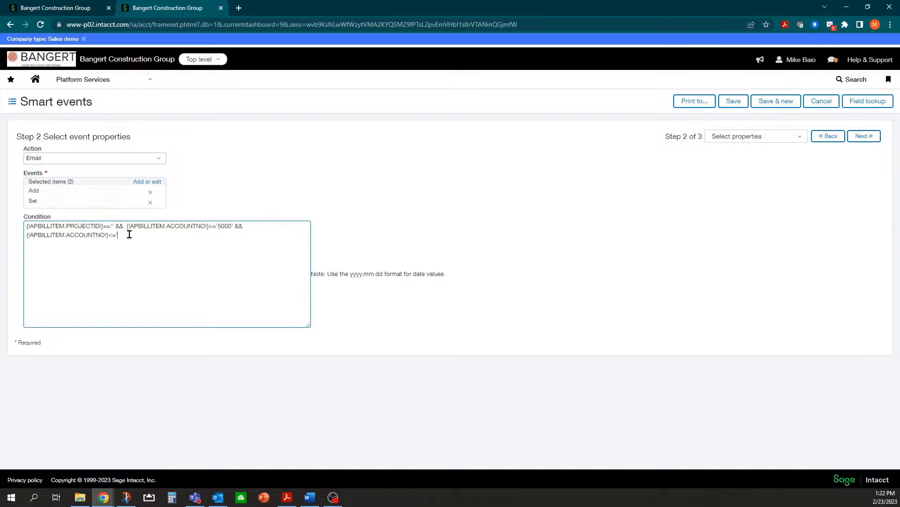
type("007")
Enter the recipient's email address and begin the subject with 'AP Invoice Doc'.
left_click(862, 136)
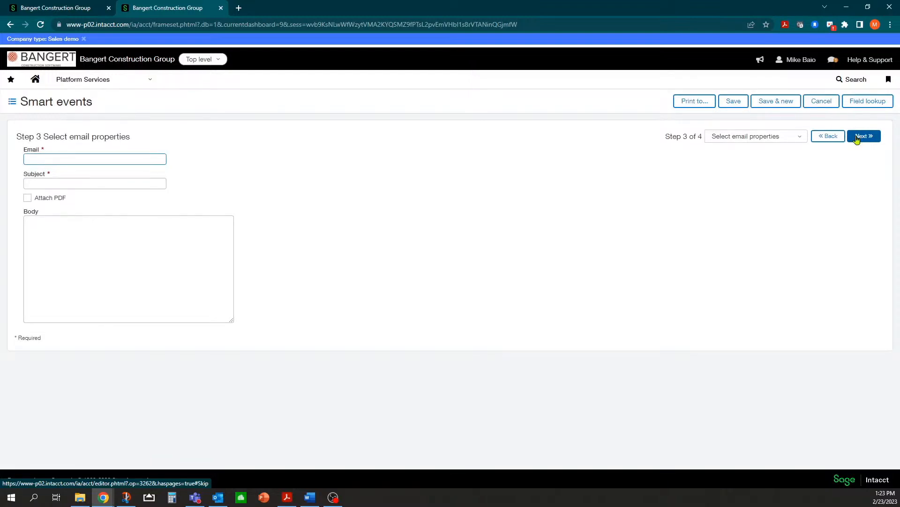
key("Tab")
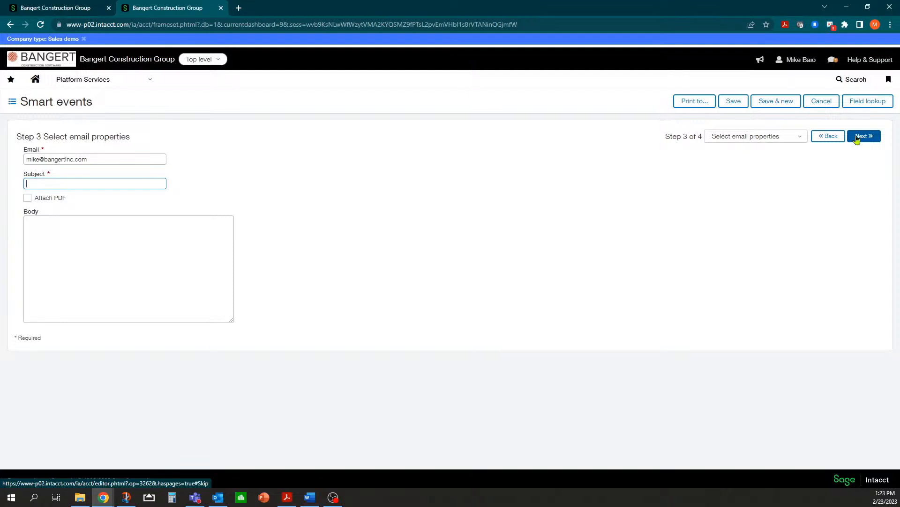
left_click(107, 223)
left_click(107, 181)
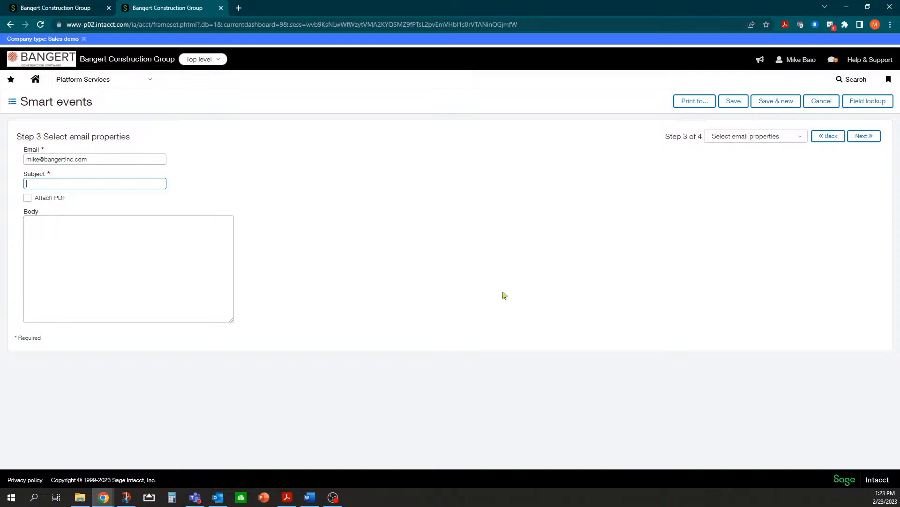
type("AP Invoice Doc")
Append the AP bill Bill number and Vendor name merge fields to the subject.
left_click(856, 106)
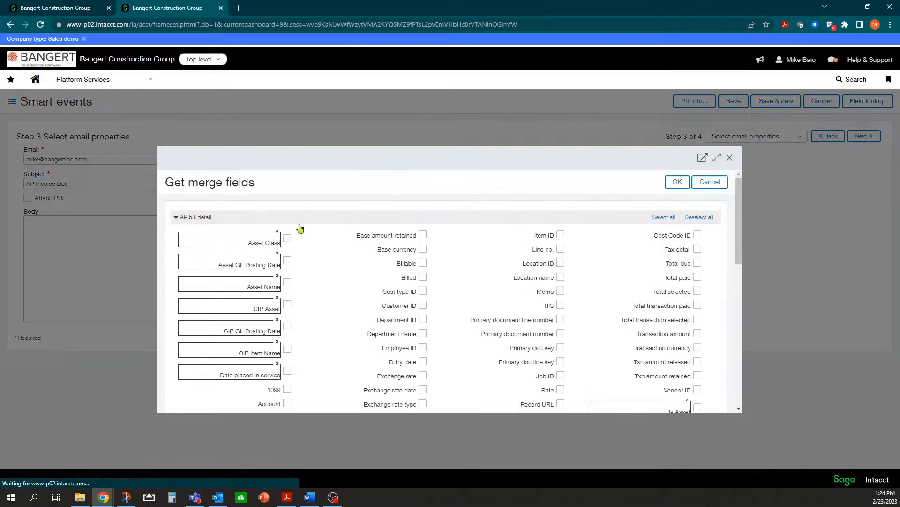
scroll(360, 339, "down", 1)
scroll(301, 293, "up", 1)
scroll(301, 293, "down", 4)
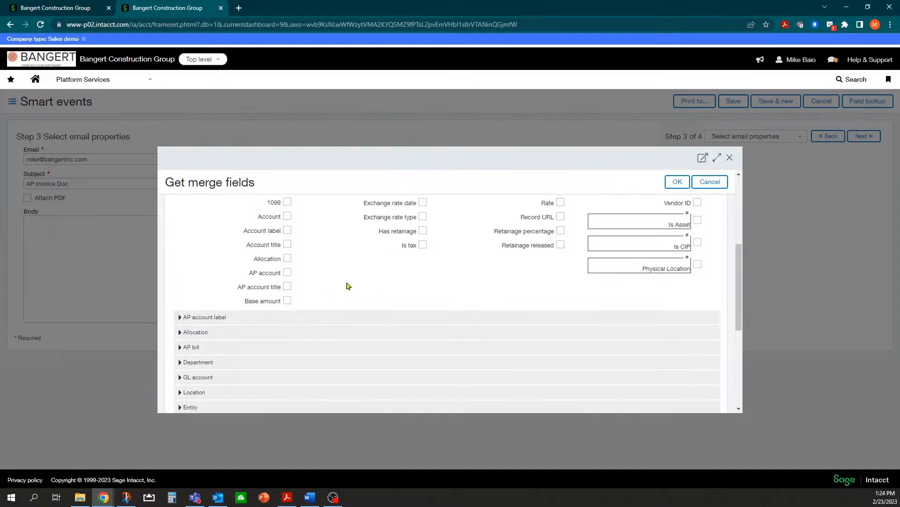
scroll(366, 279, "up", 2)
scroll(375, 276, "up", 2)
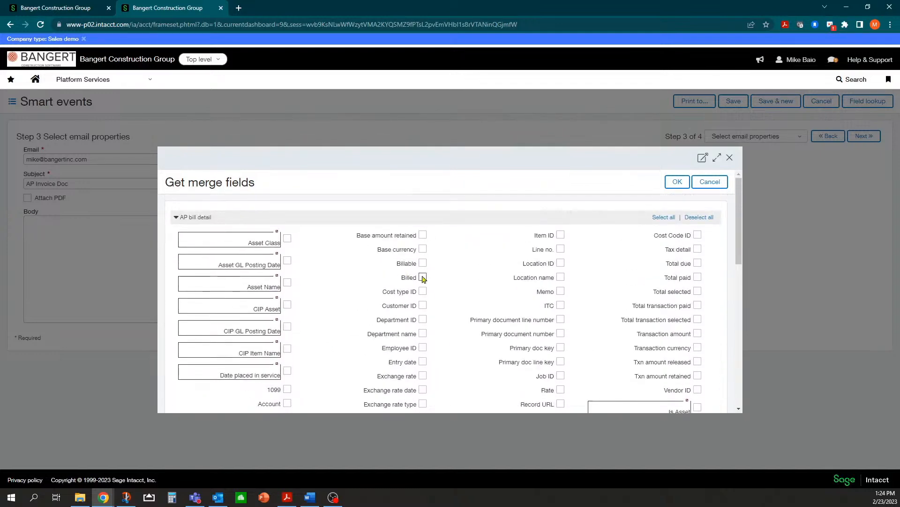
scroll(284, 272, "down", 5)
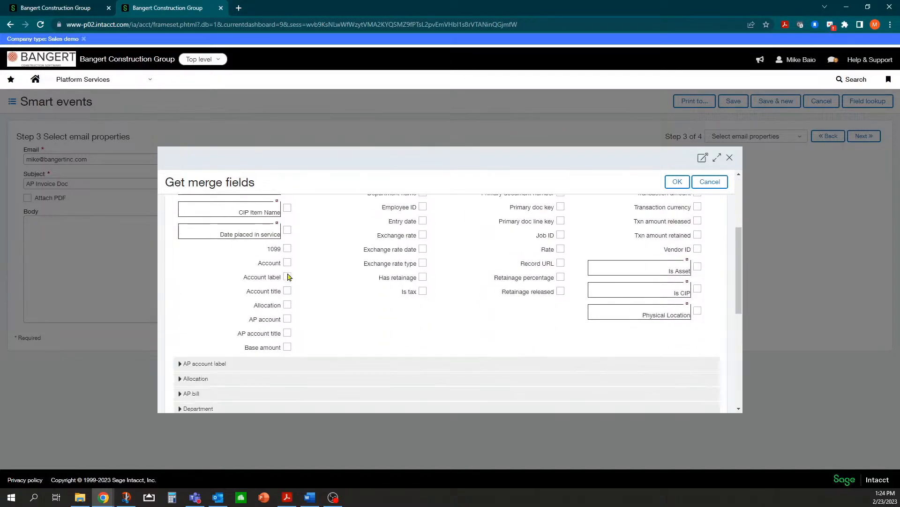
scroll(288, 278, "up", 5)
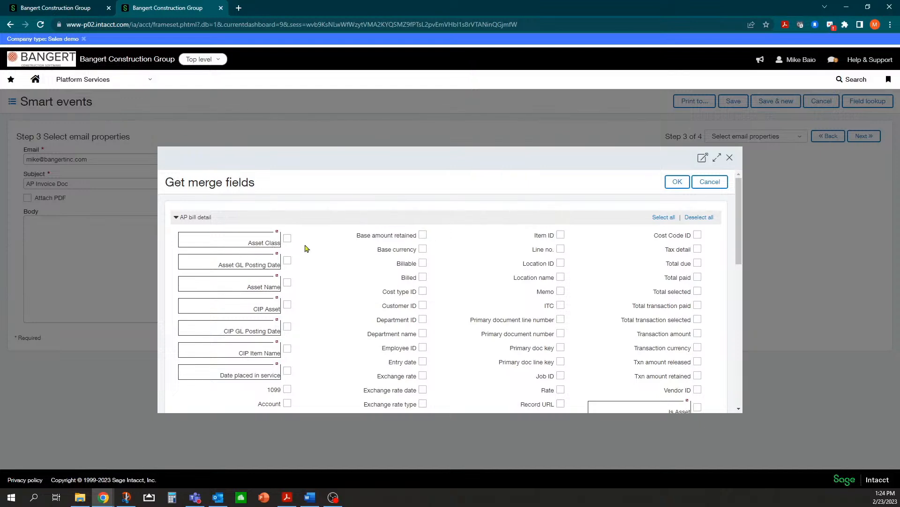
scroll(305, 245, "down", 1)
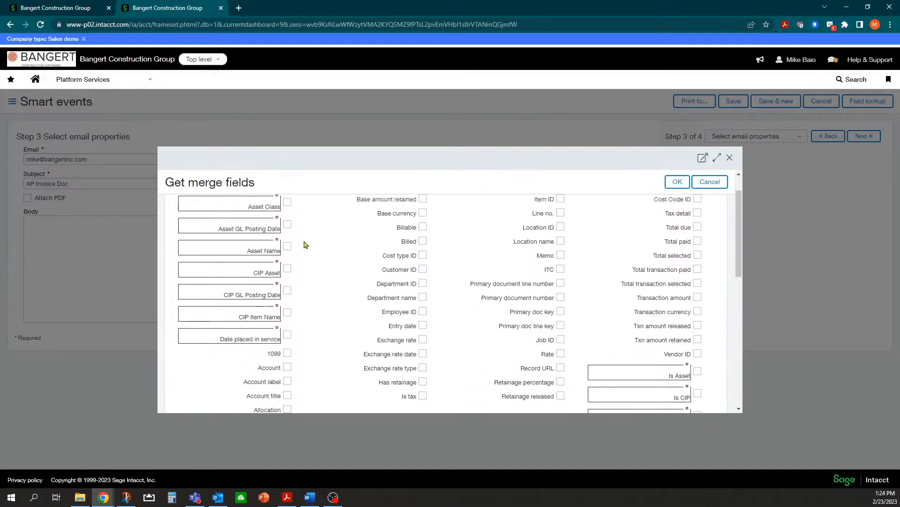
scroll(305, 246, "up", 1)
scroll(301, 265, "down", 3)
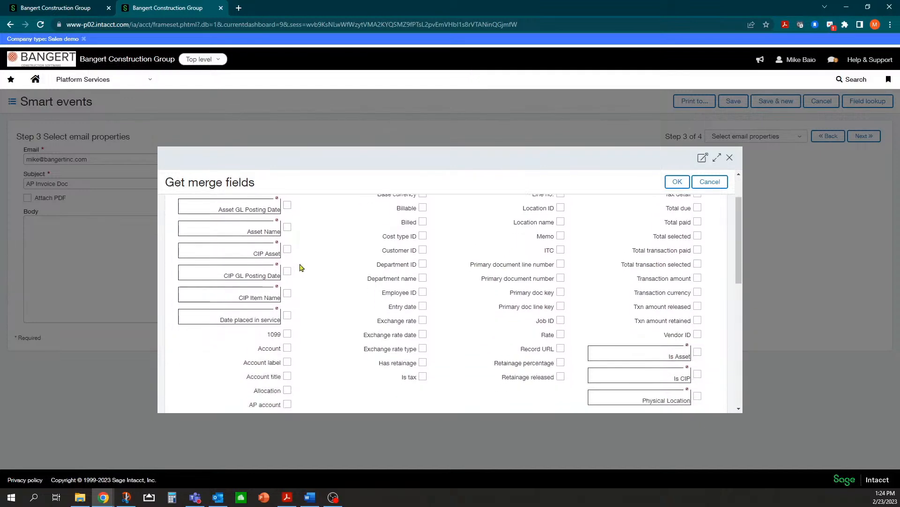
scroll(300, 266, "down", 1)
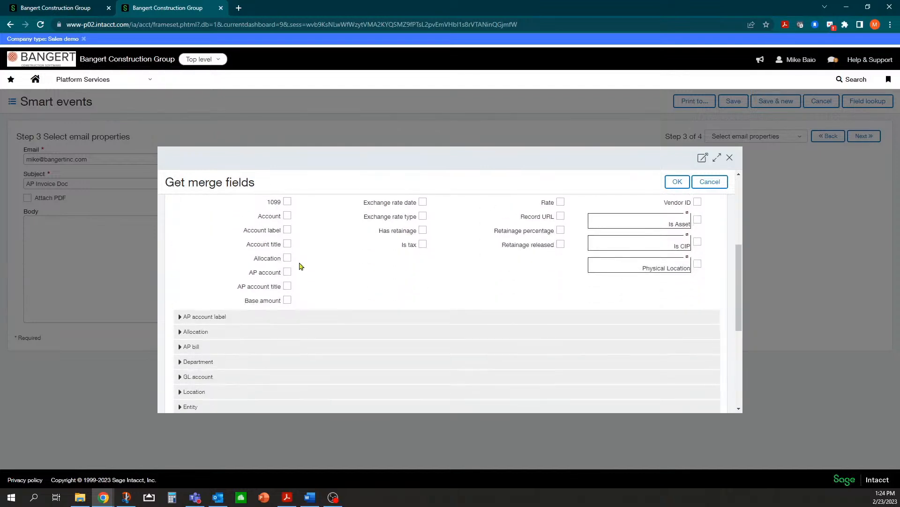
left_click(180, 347)
scroll(215, 327, "down", 2)
scroll(228, 312, "down", 1)
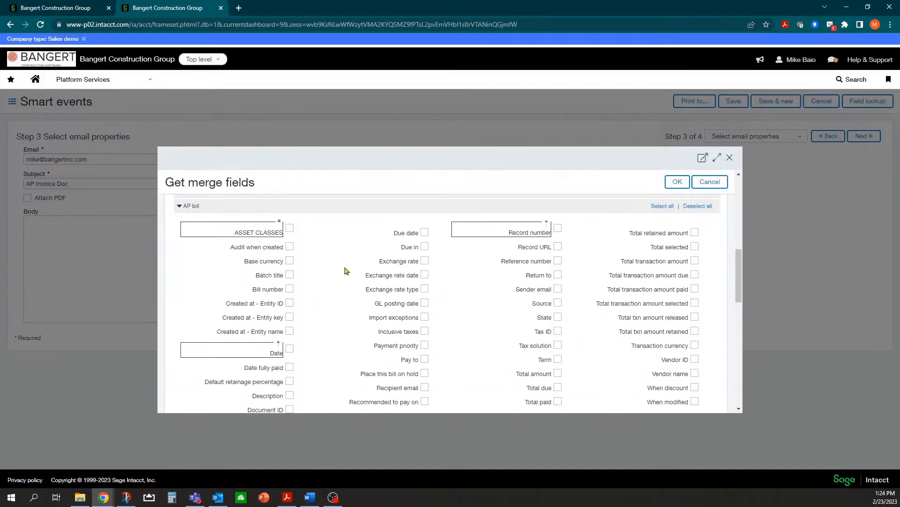
scroll(328, 275, "down", 1)
scroll(328, 275, "down", 1)
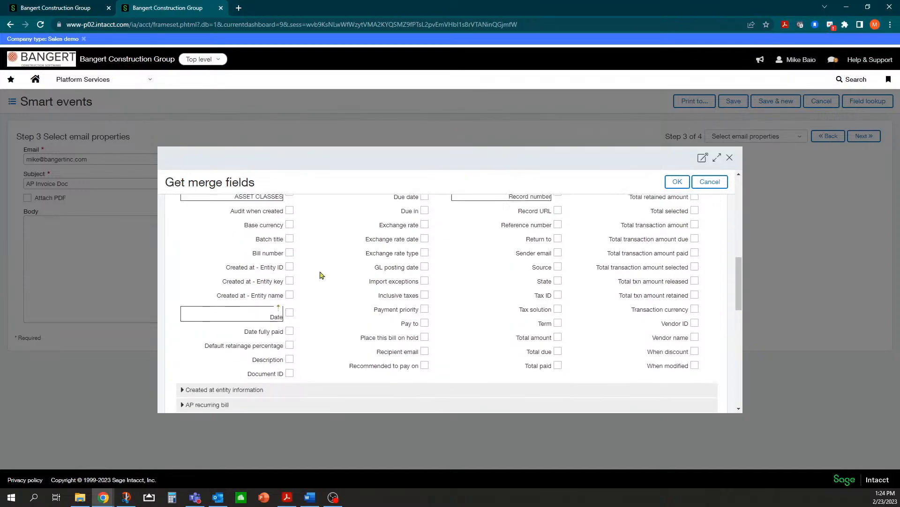
scroll(322, 275, "up", 1)
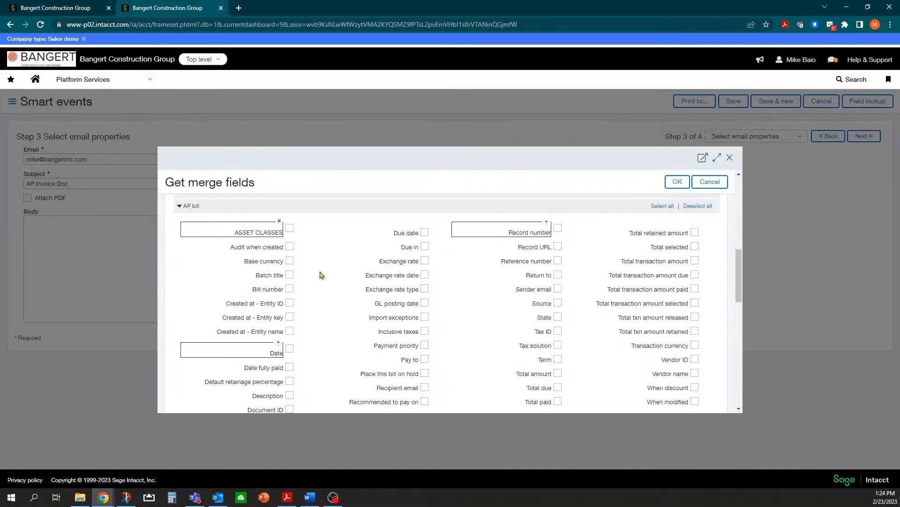
left_click(289, 289)
scroll(302, 312, "down", 2)
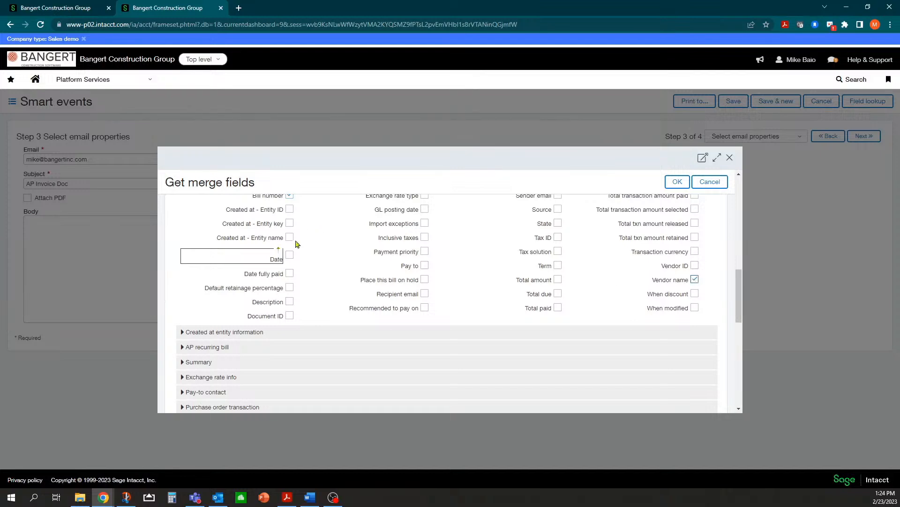
left_click(676, 183)
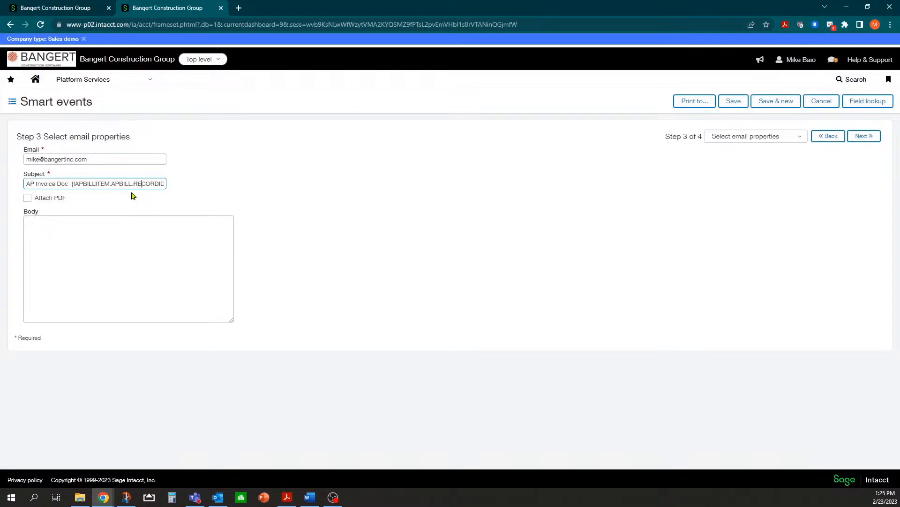
Write the body explaining the AP Bill with a Project # coded to cost of sales, ending 'Vendor Name:'.
key("Right")
key("Right")
key("Right")
key("Right")
key("Right")
key("Right")
key("Right")
key("Right")
key("Right")
key("Right")
key("Left")
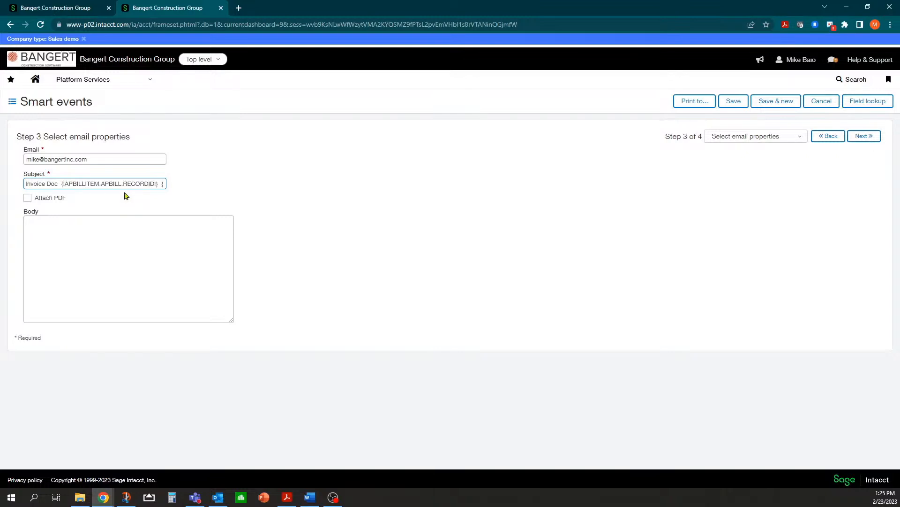
left_click(72, 223)
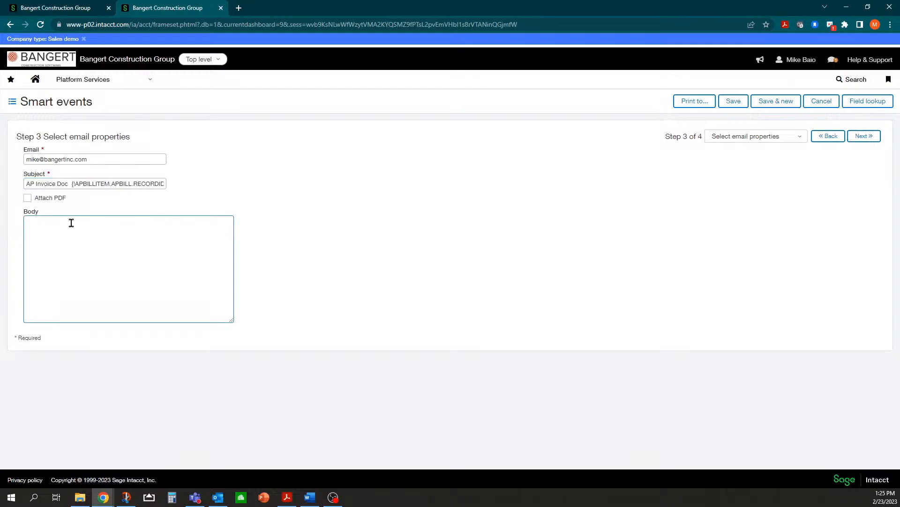
type("The following AP Bill was entered in the system with a Project")
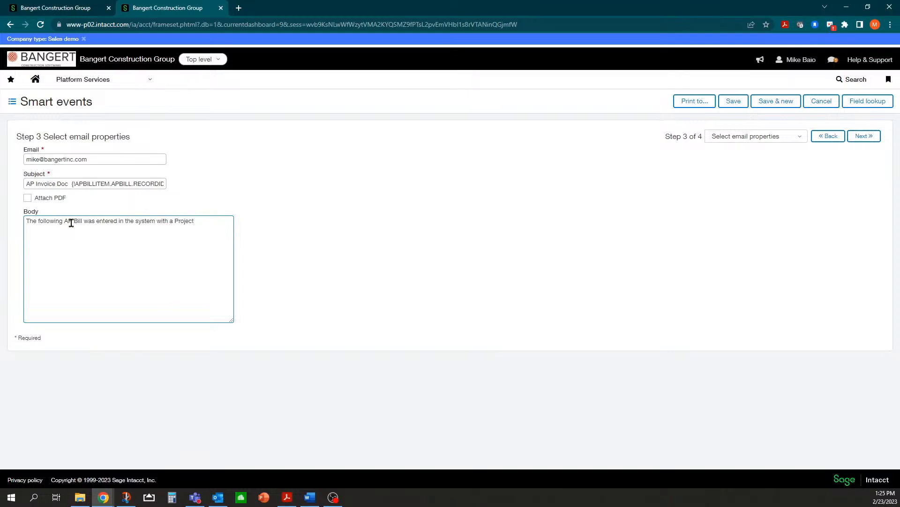
type(" # but coded to one of the cost of sales account")
type("s in General Ledger.  ")
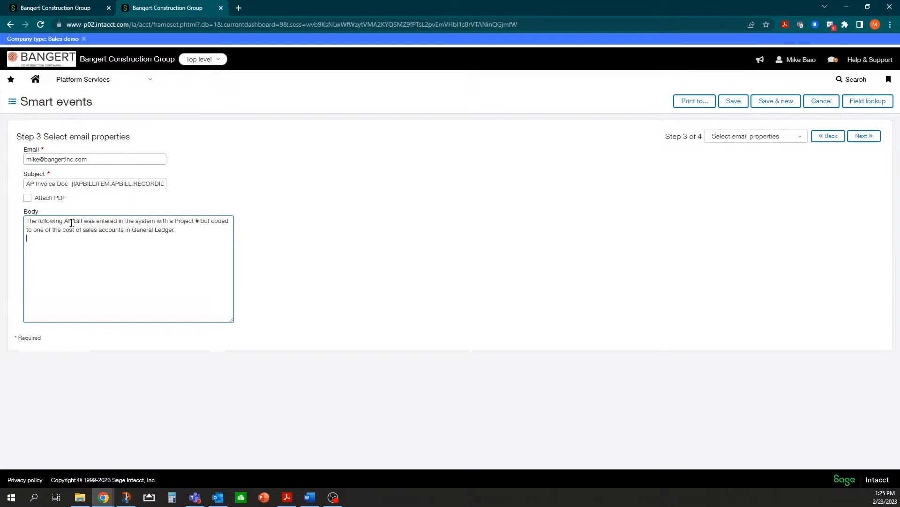
type("Please review the followin")
type("g")
type("Vendor")
type(" Nam")
type("e:")
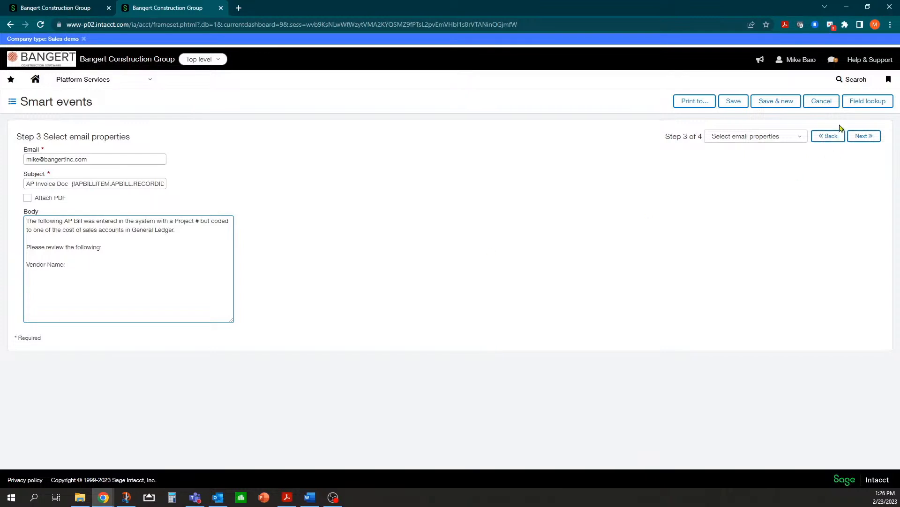
Insert the AP bill Vendor name merge field after 'Vendor Name:' in the body.
left_click(863, 102)
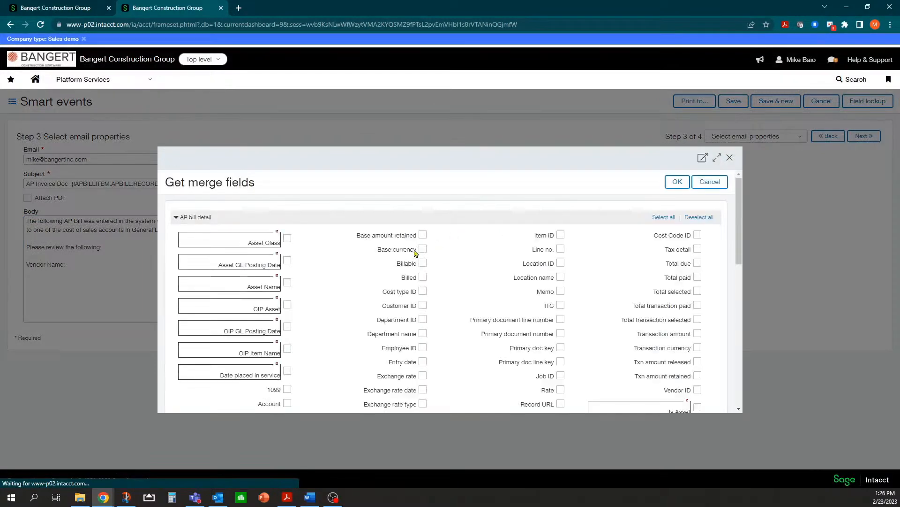
scroll(319, 295, "down", 15)
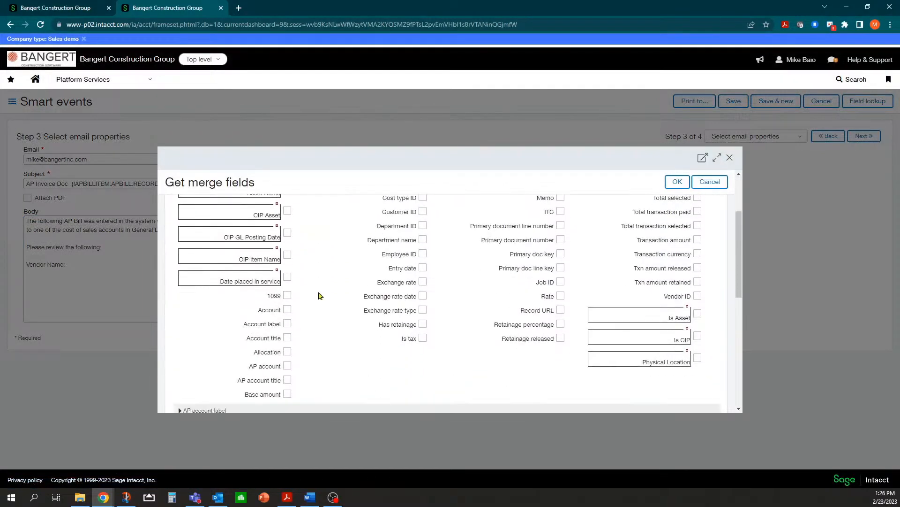
scroll(327, 297, "up", 3)
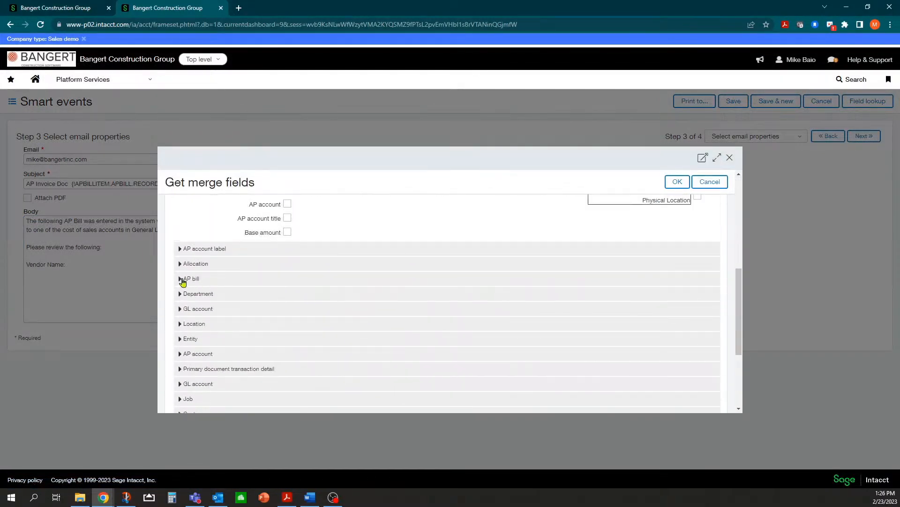
left_click(263, 279)
scroll(474, 298, "down", 4)
left_click(695, 305)
left_click(676, 182)
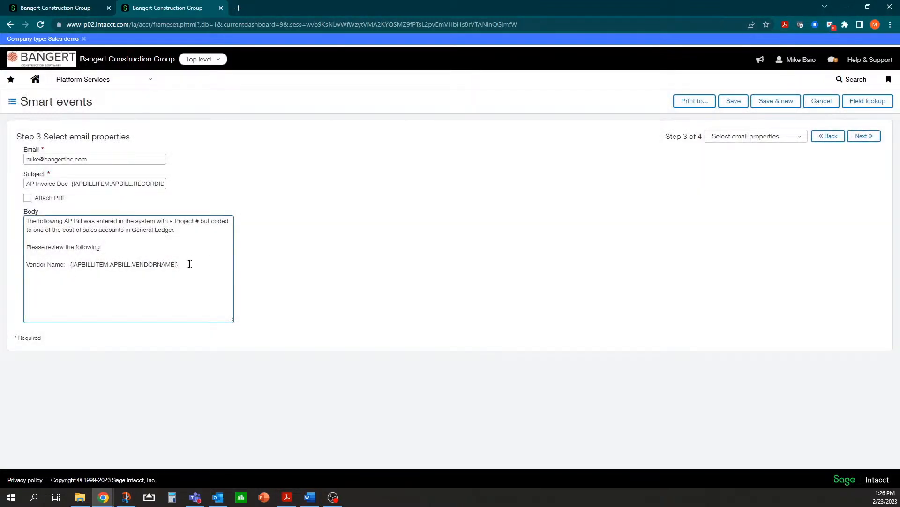
Add a 'Bill #:' line filled with the RECORDID merge field copied from the subject.
type("Bill #:")
mouse_move(71, 183)
left_mouse_down()
mouse_move(155, 184)
mouse_move(58, 193)
mouse_move(67, 197)
left_mouse_up()
key("ctrl+c")
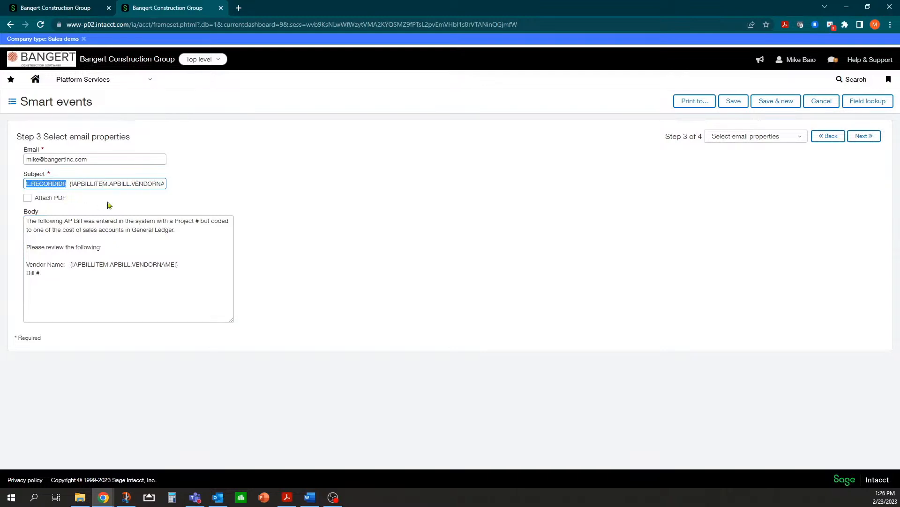
left_click(66, 275)
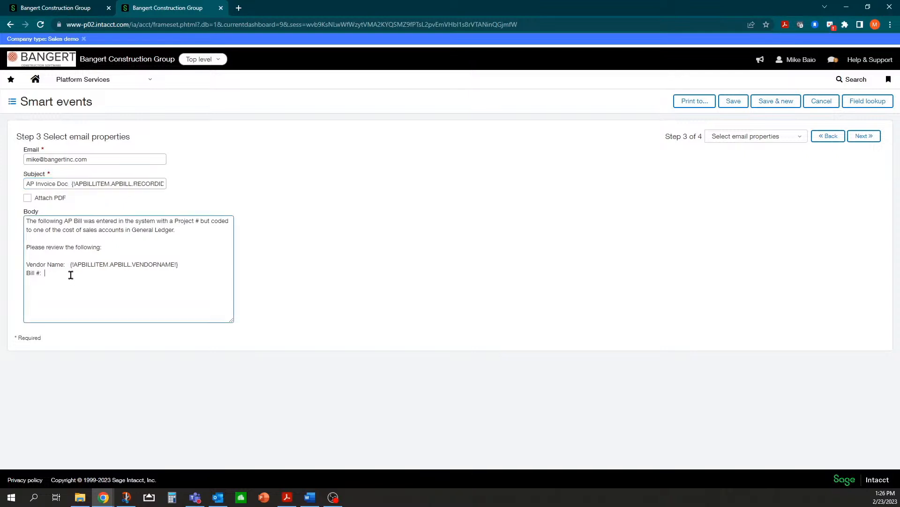
key("ctrl+v")
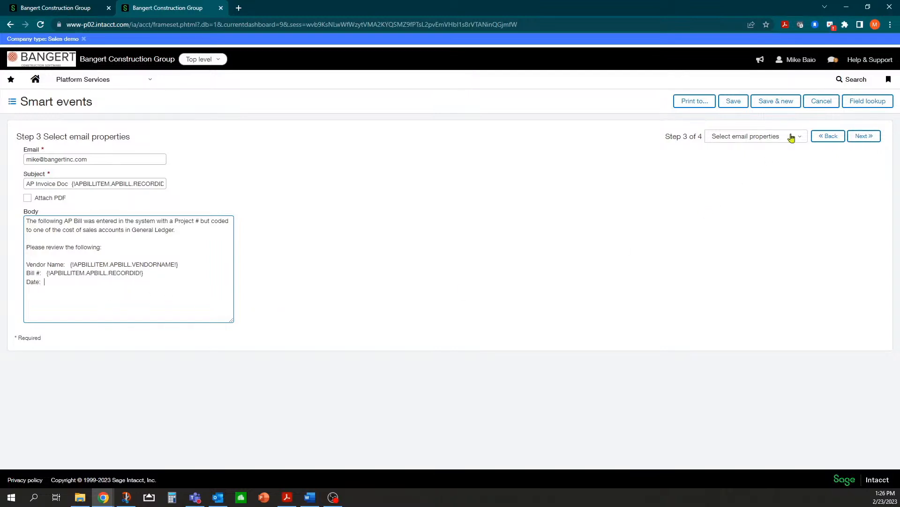
Fill the Date line with the AP bill WHENCREATED merge field and advance to Step 4.
left_click(868, 101)
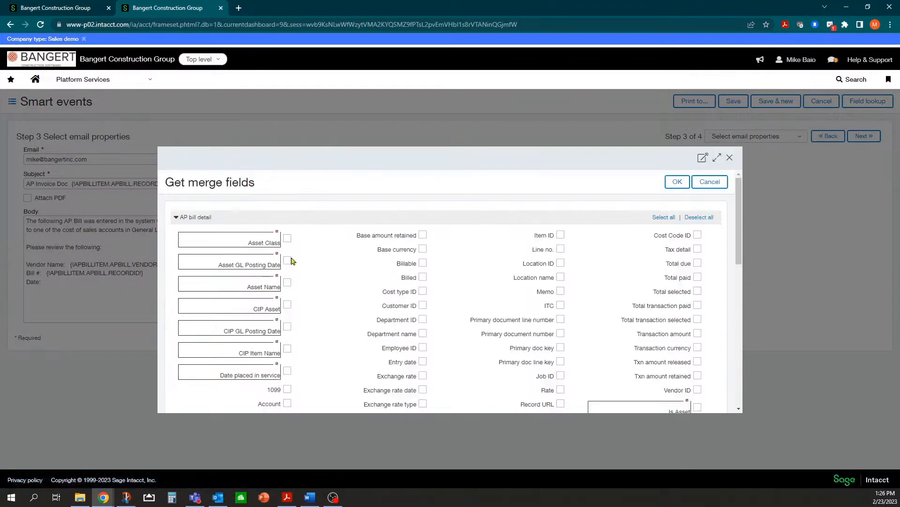
left_click(177, 218)
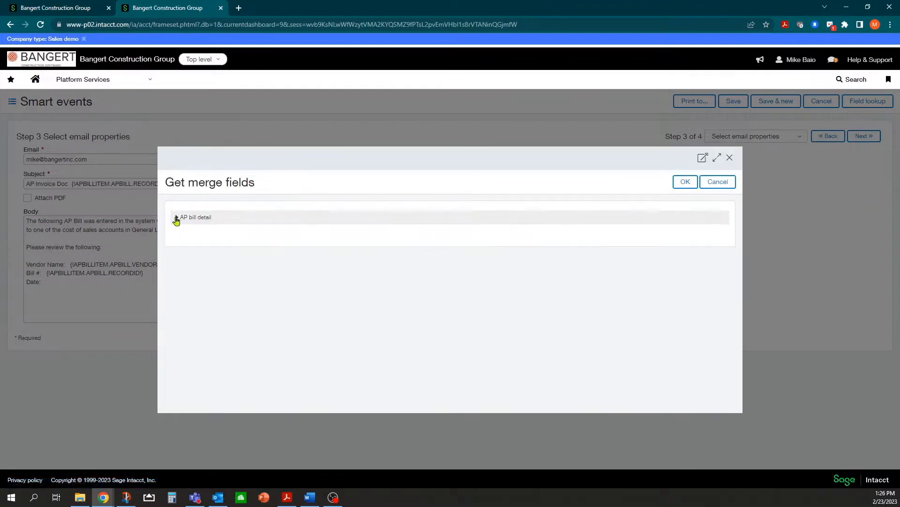
left_click(176, 218)
scroll(202, 251, "down", 10)
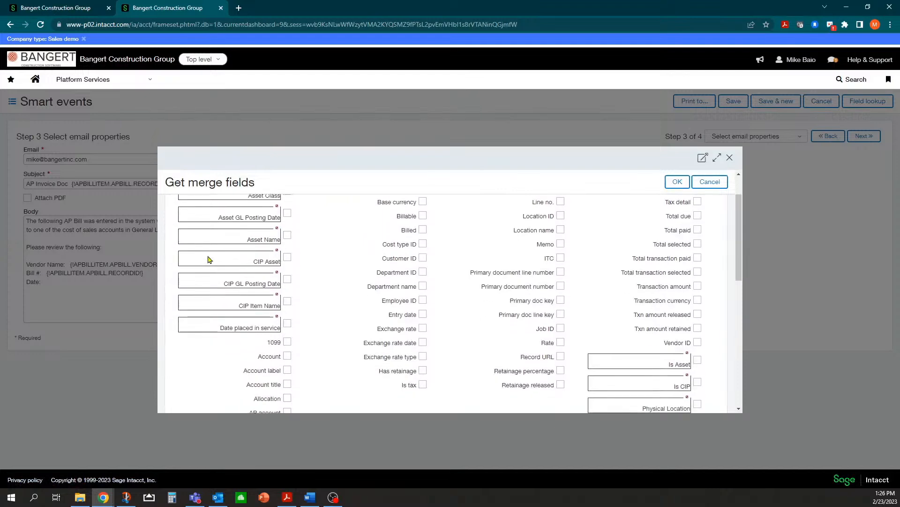
scroll(201, 252, "up", 1)
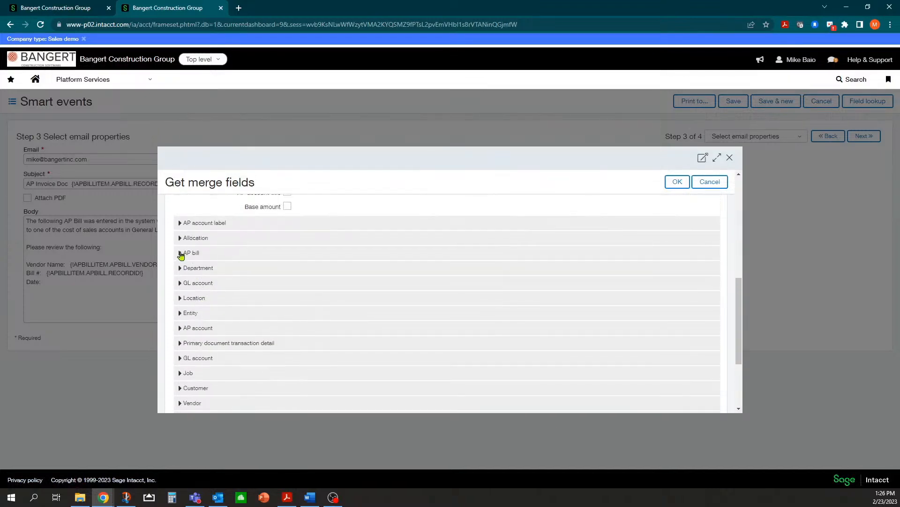
left_click(181, 254)
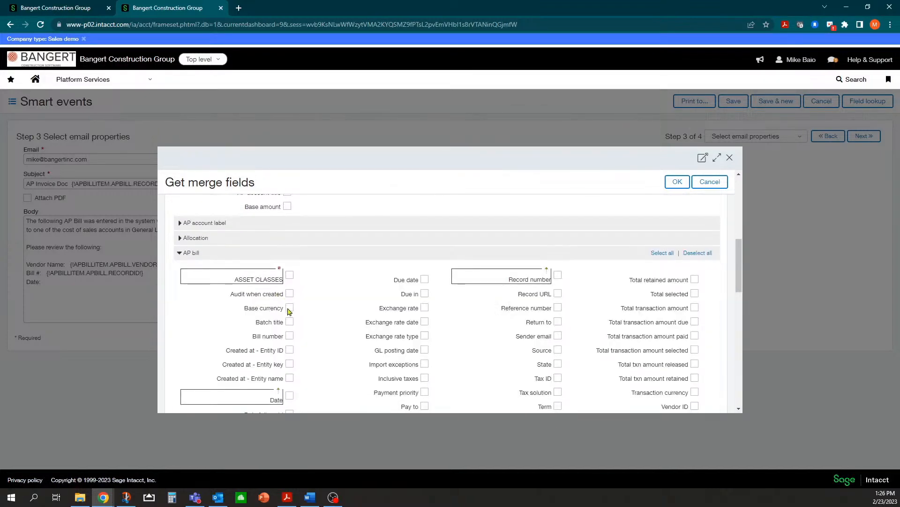
scroll(297, 322, "down", 1)
left_click(290, 348)
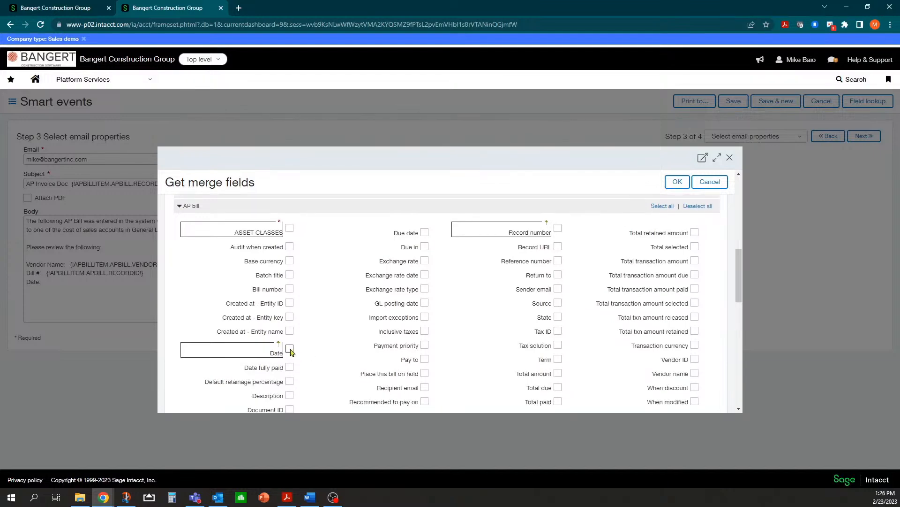
left_click(677, 181)
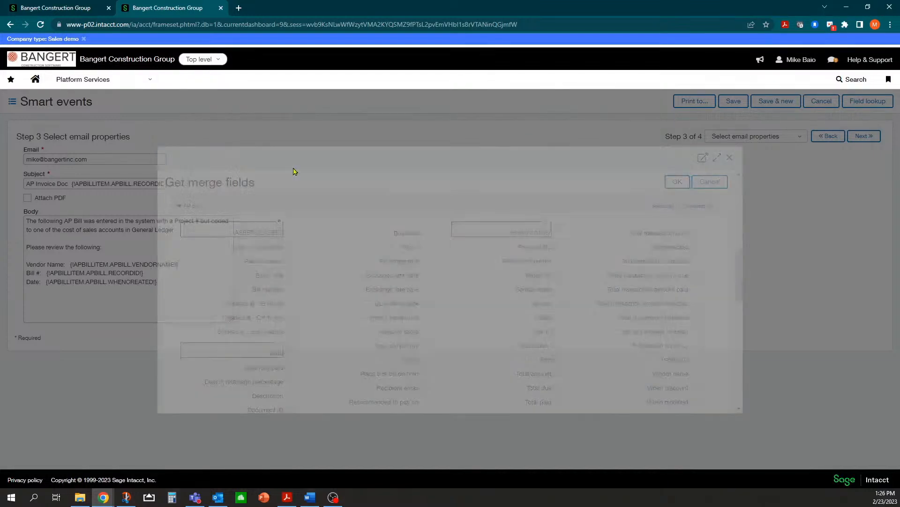
left_click(90, 303)
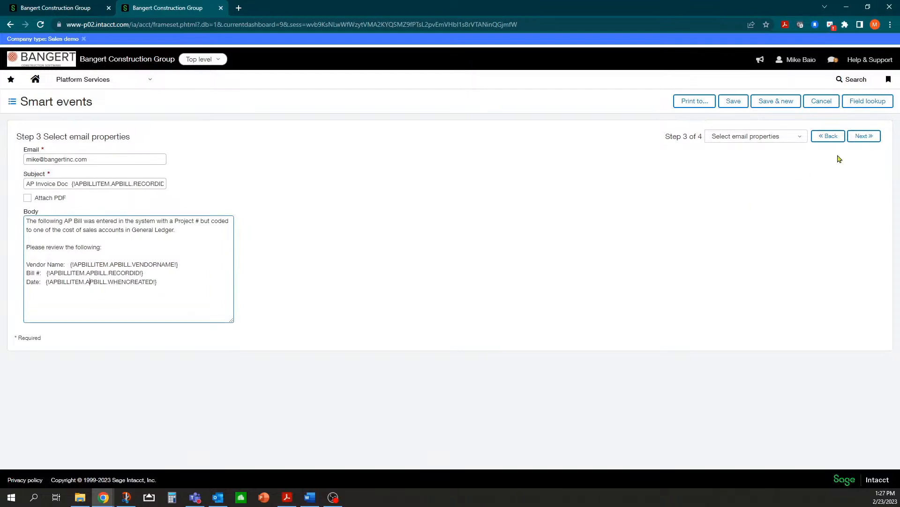
left_click(861, 137)
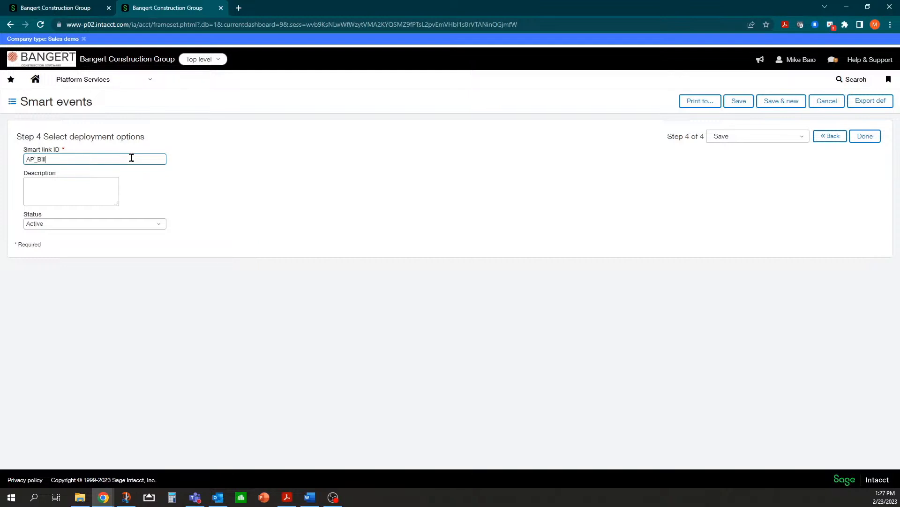
Save the smart event as Active with Smart link ID AP_Bill_NoJob_COS.
type("N")
type("oJob_cost")
key("BackSpace")
key("BackSpace")
key("BackSpace")
left_click(57, 181)
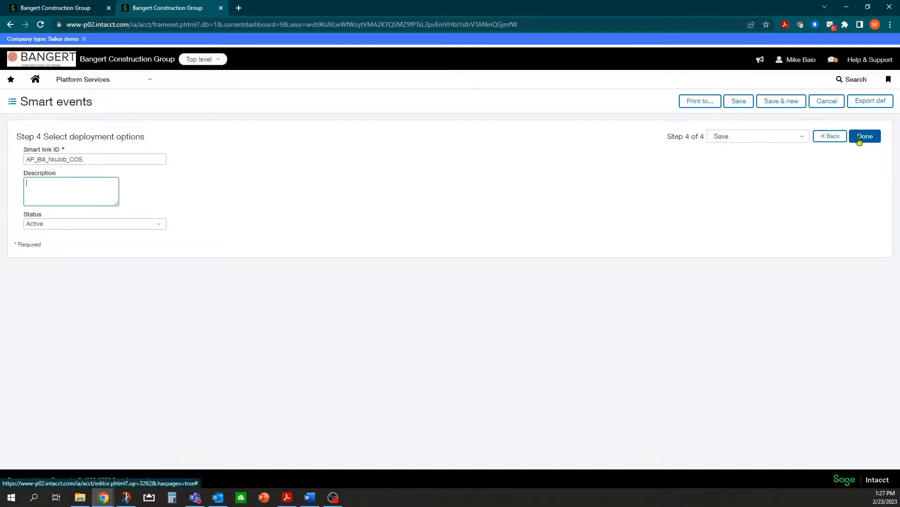
left_click(160, 225)
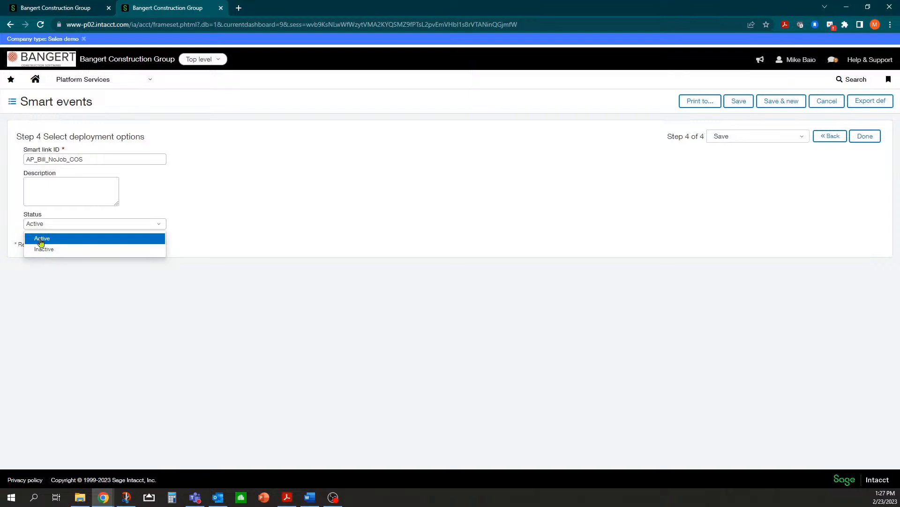
left_click(41, 239)
left_click(862, 138)
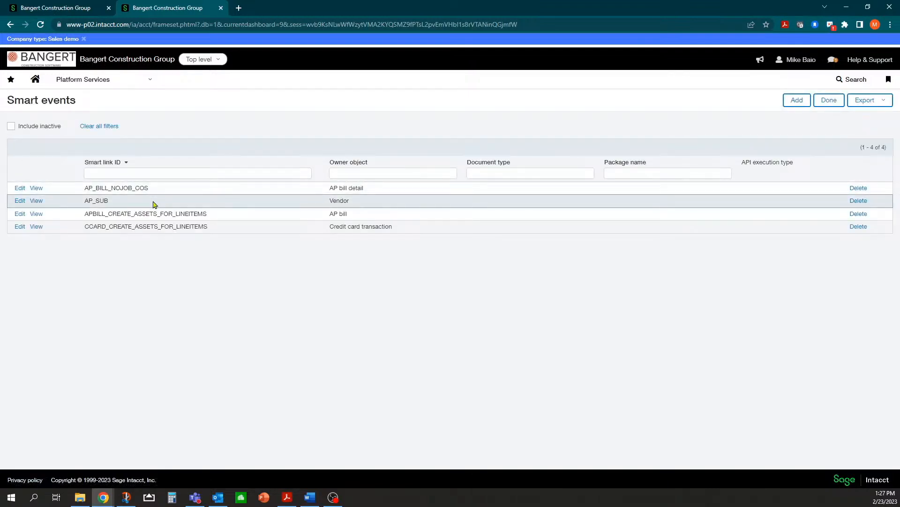
Start a new AP bill from the Accounts Payable menu.
left_click(149, 90)
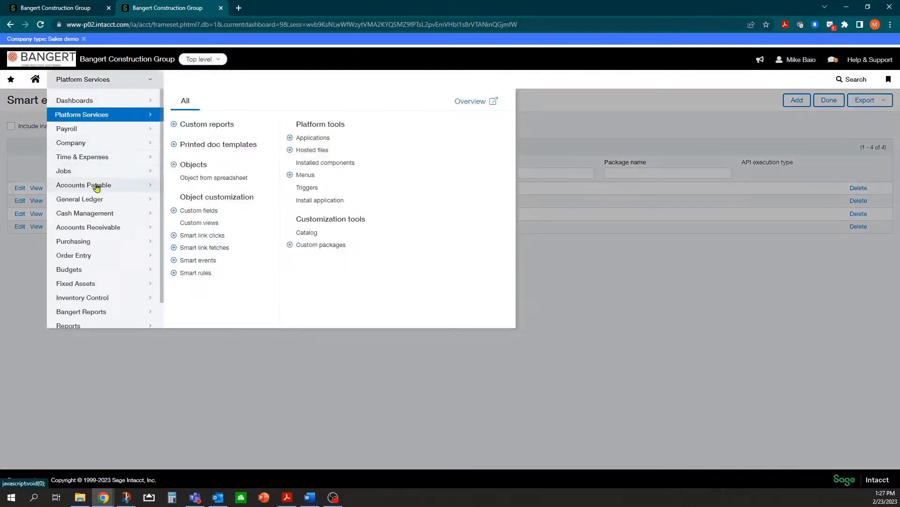
mouse_move(95, 188)
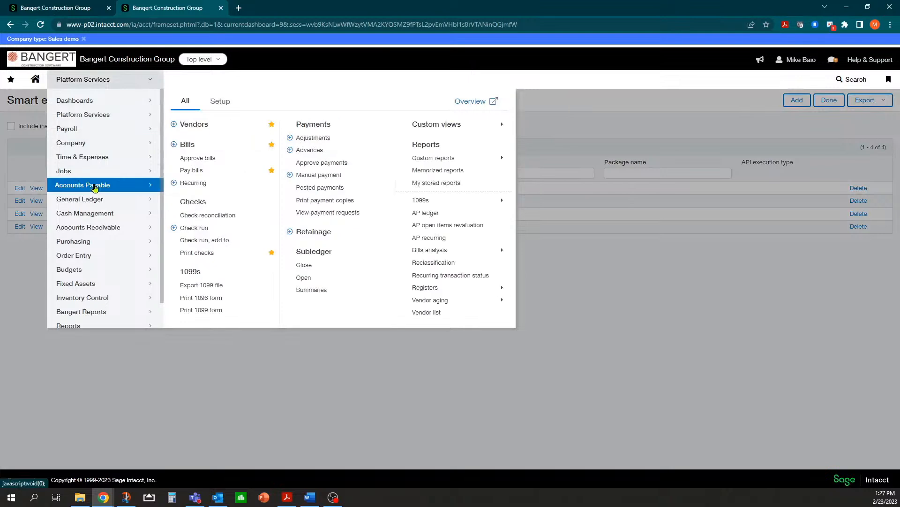
left_click(174, 147)
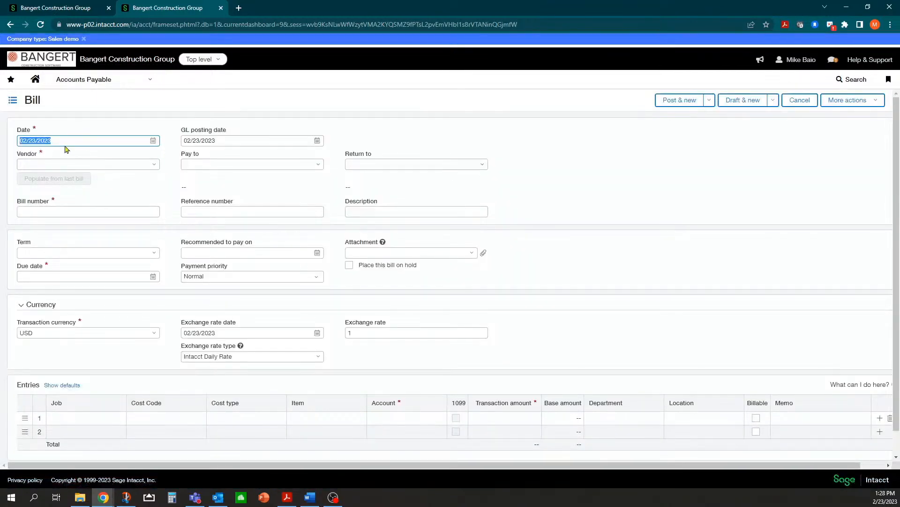
left_click(67, 140)
Set vendor Buffalo Welding Co, bill number 34456 and term Net 30 on the bill.
left_click(155, 165)
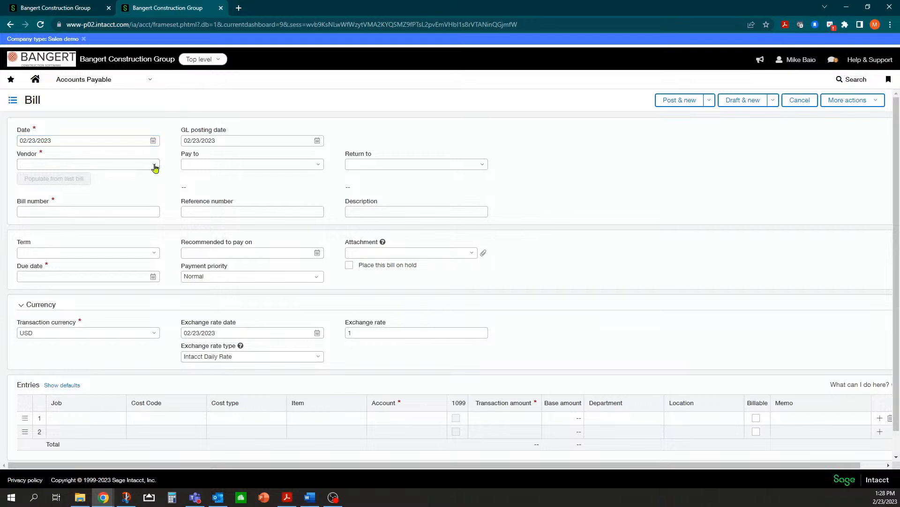
left_click(155, 165)
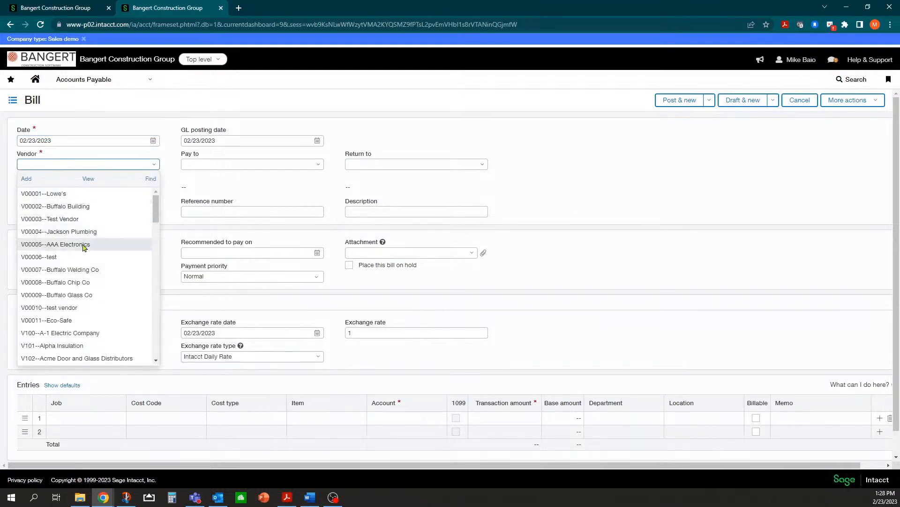
left_click(82, 273)
left_click(123, 208)
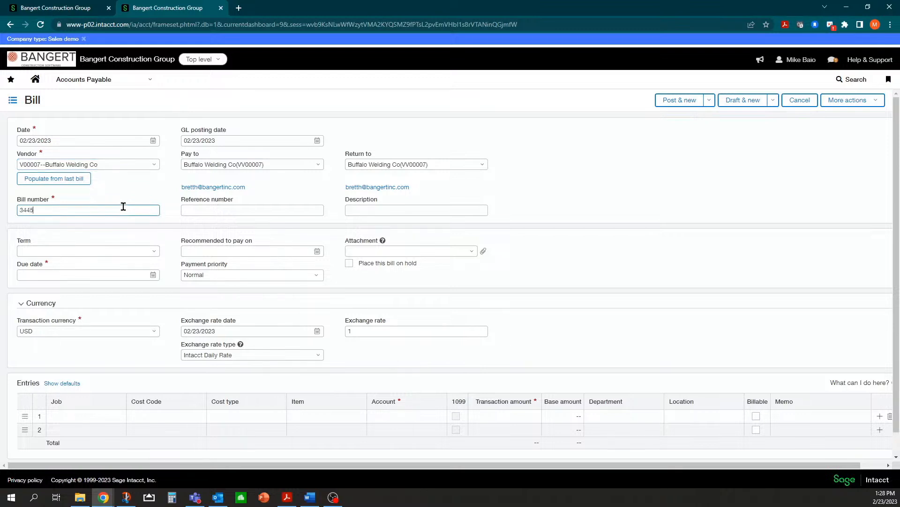
type("34456")
left_click(92, 251)
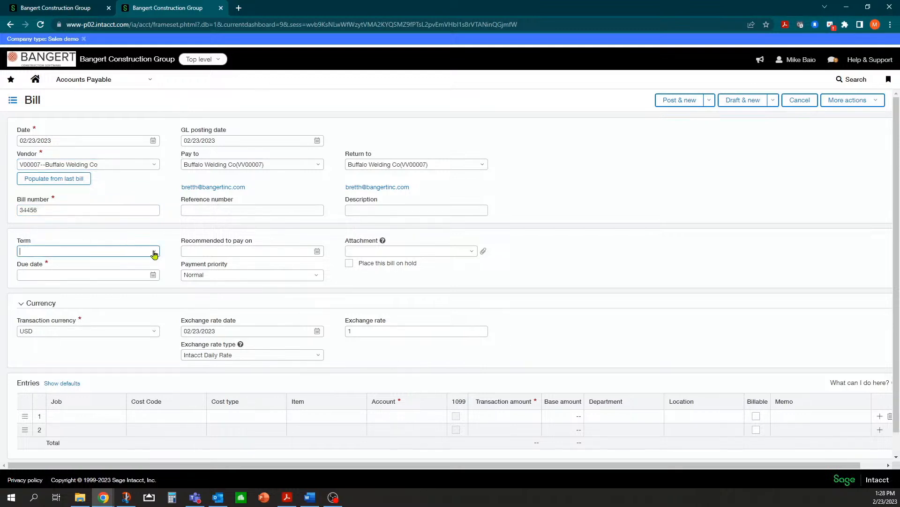
left_click(157, 254)
left_click(45, 294)
scroll(105, 225, "down", 1)
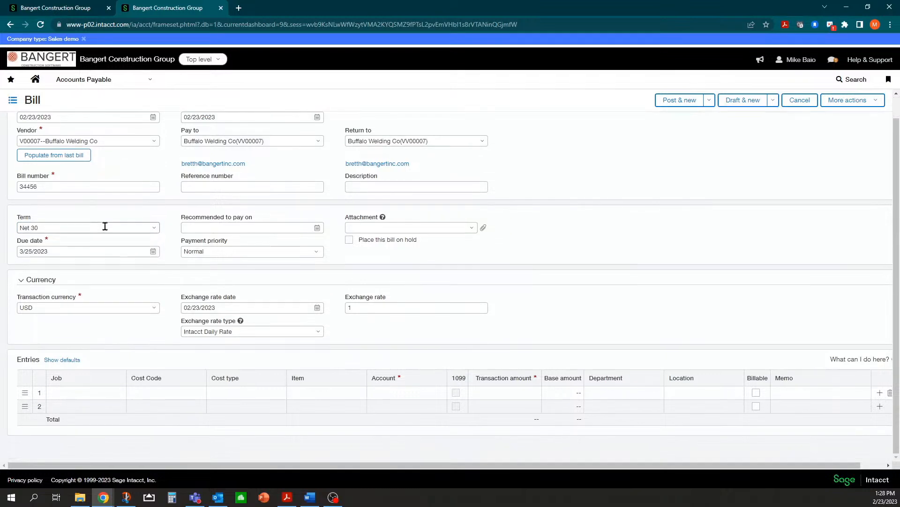
Code line 1 to account 5002 Cost of Sales - Subcontract for 1,500.00.
left_click(84, 393)
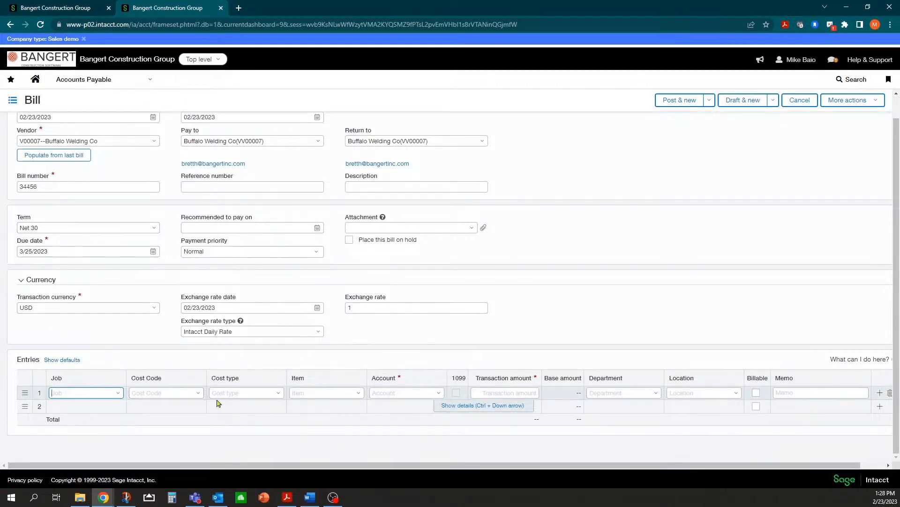
left_click(387, 391)
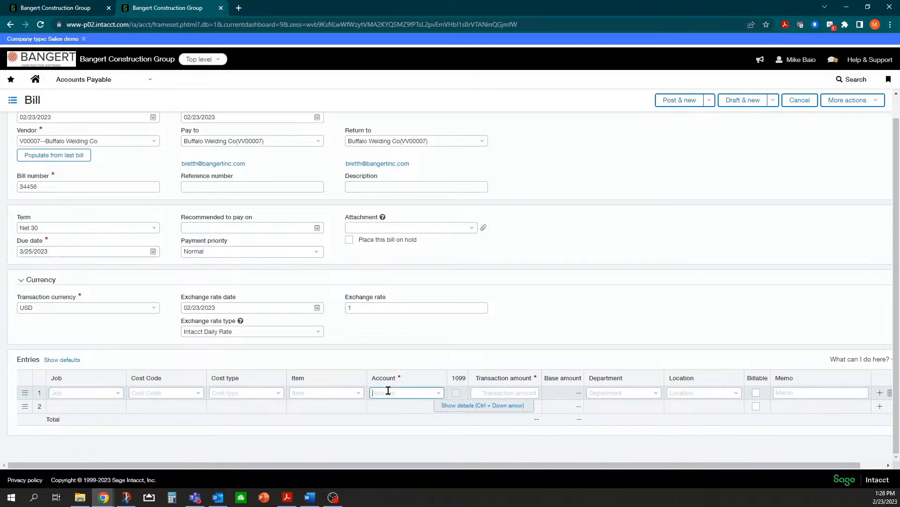
type("500")
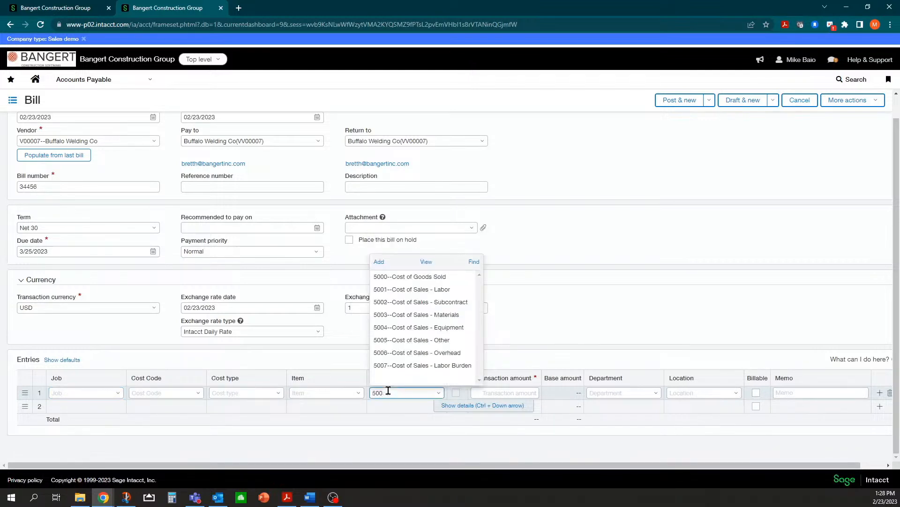
left_click(445, 302)
left_click(510, 394)
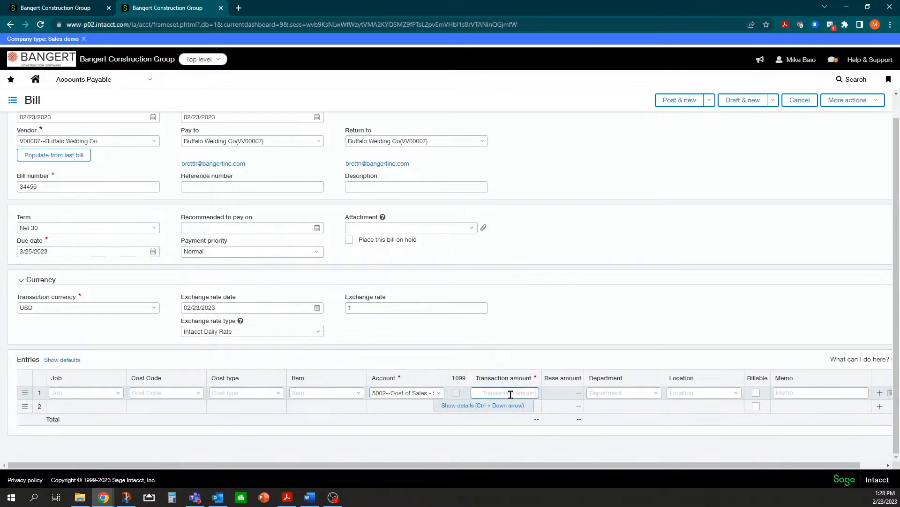
type("1500")
key("Tab")
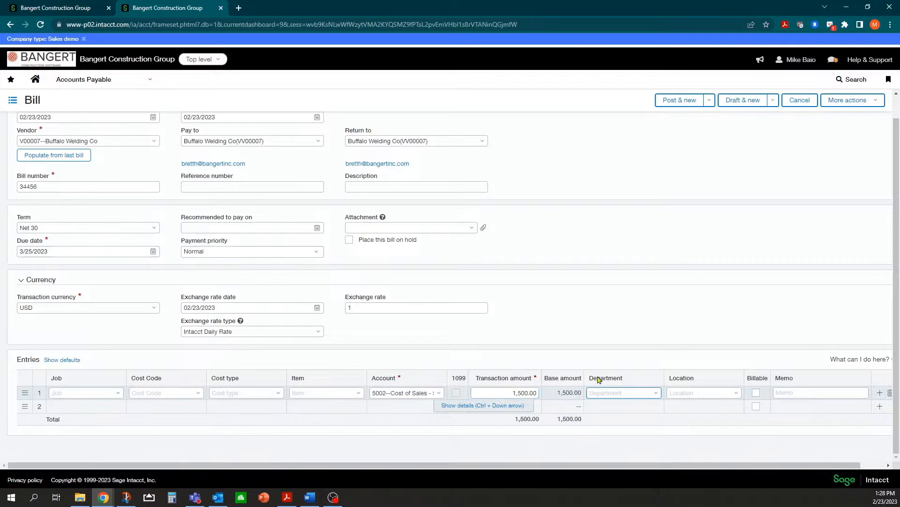
Set the line's department to 10--Construction and location to GC--Timberline General Construction.
left_click(658, 397)
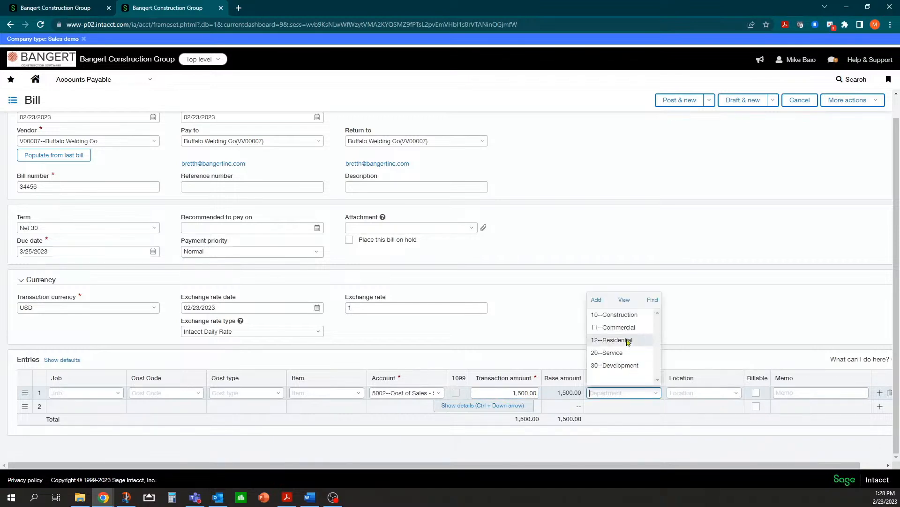
left_click(627, 316)
left_click(736, 393)
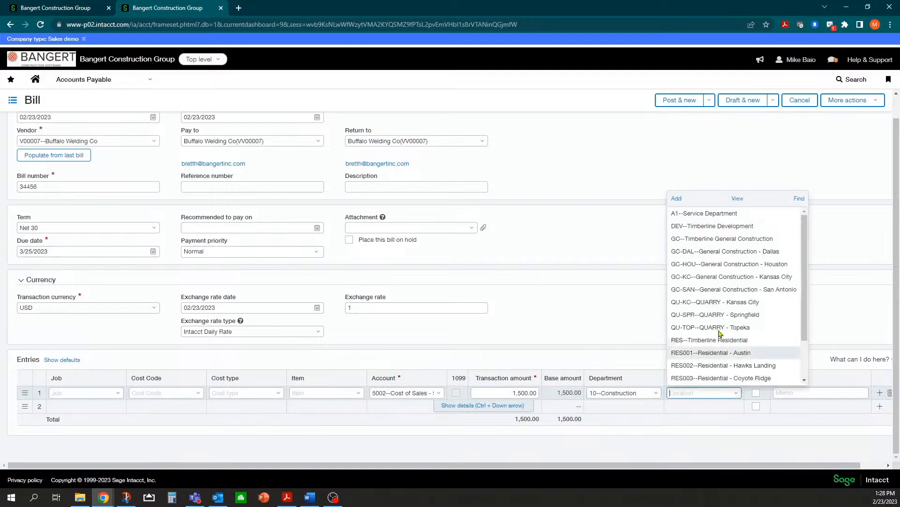
left_click(696, 239)
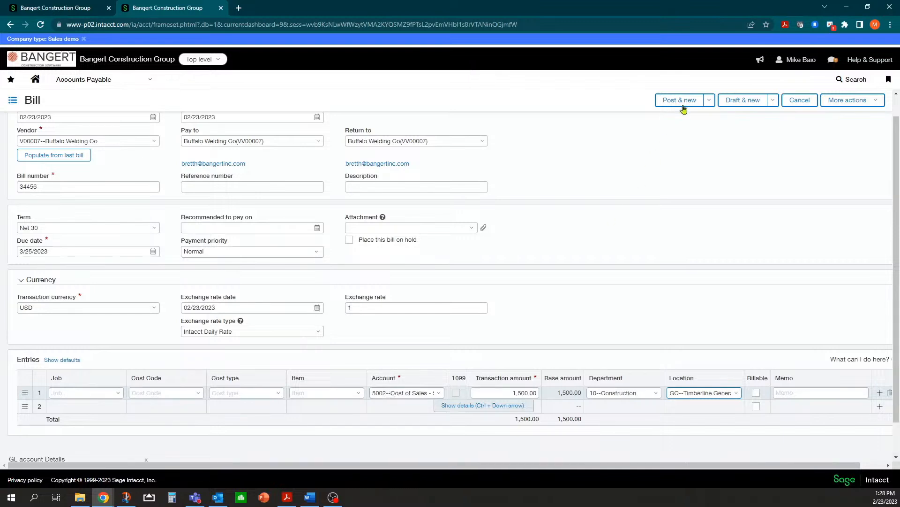
left_click(710, 101)
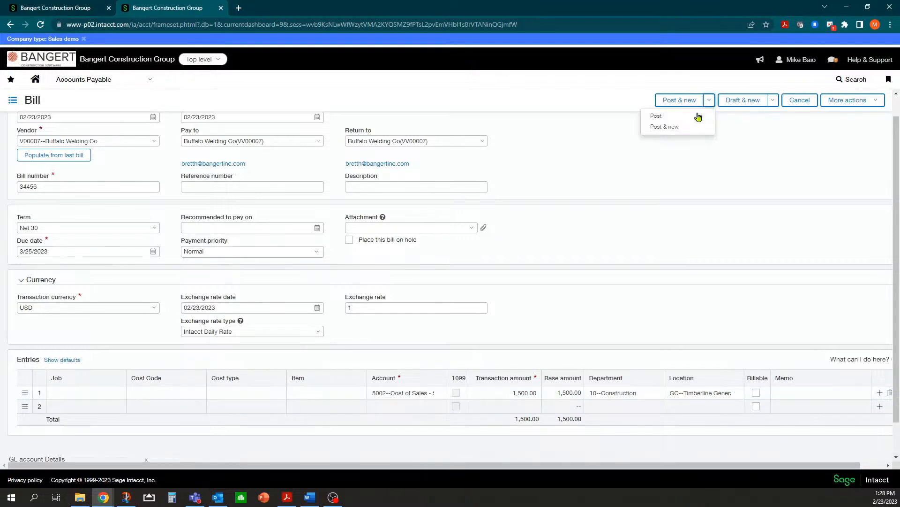
Post the bill, then open the 'AP Invoice Doc 34456 Buffalo Welding Co' alert email in Outlook.
left_click(664, 117)
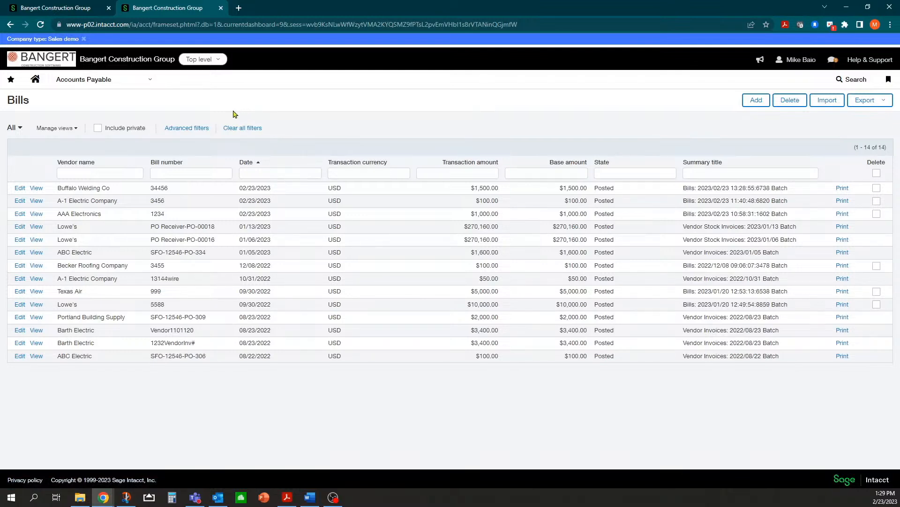
left_click(147, 81)
key("alt+Tab")
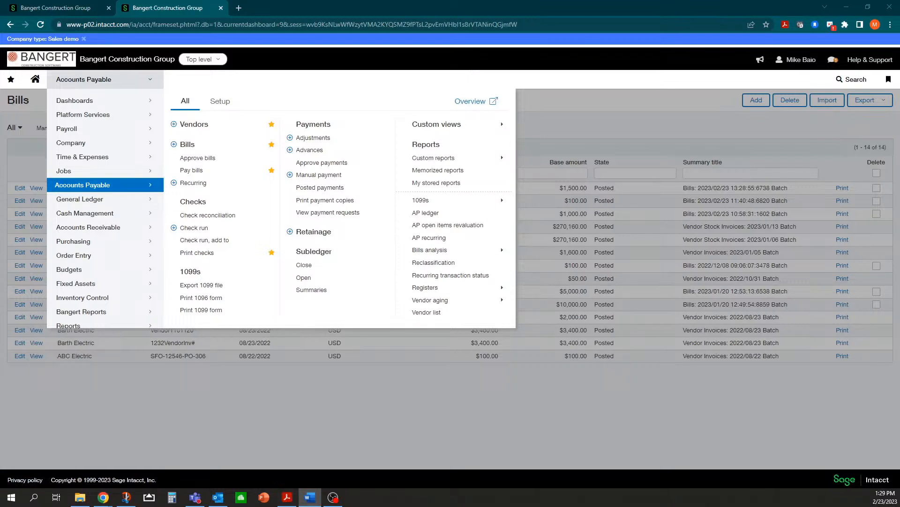
key("alt+Tab")
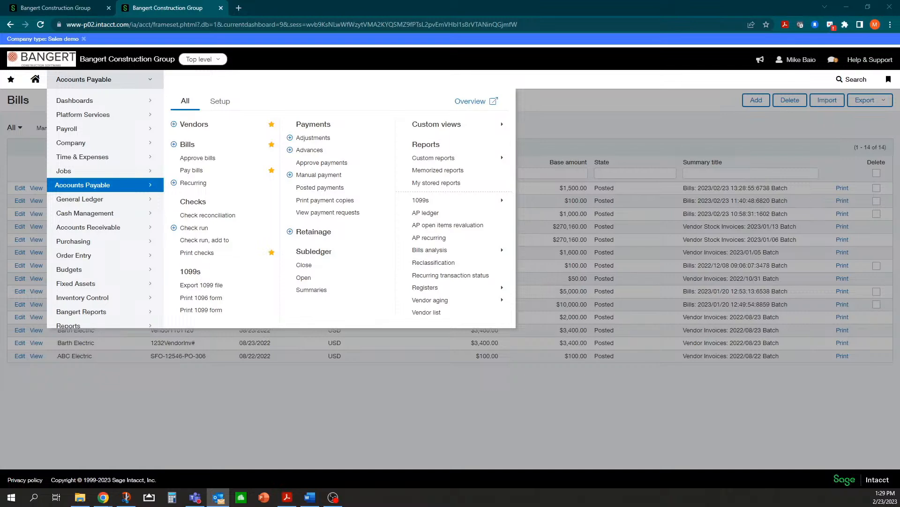
key("Return")
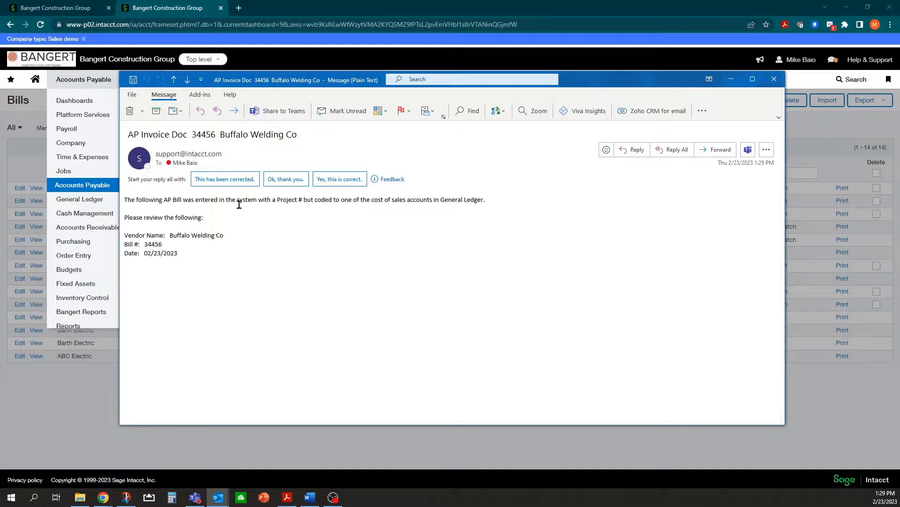
Highlight the bill number and the vendor, bill and date details in the alert, then close it.
left_click_drag(192, 134, 294, 135)
left_click(146, 201)
left_click_drag(218, 234, 211, 265)
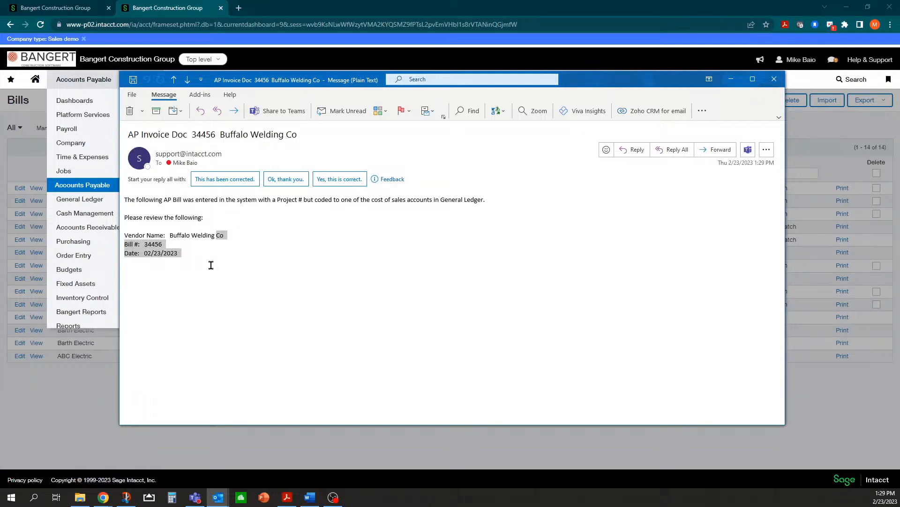
left_click(174, 258)
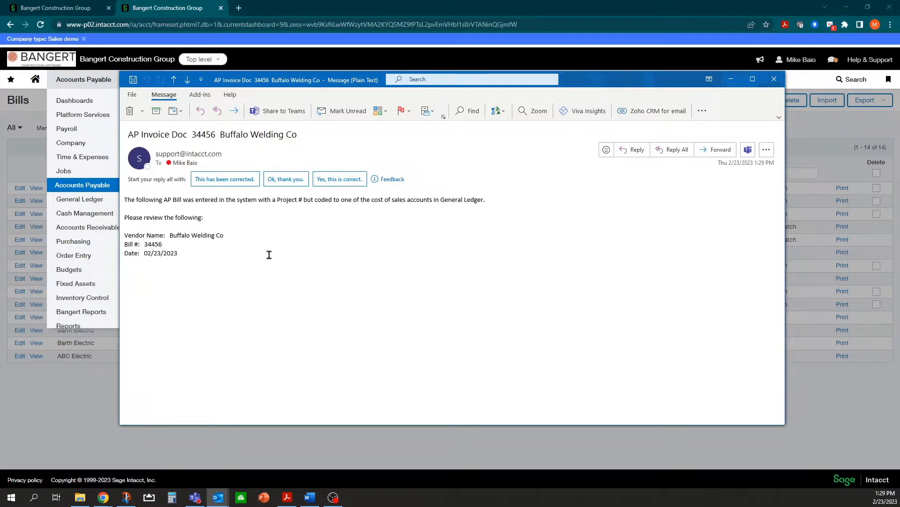
left_click(773, 78)
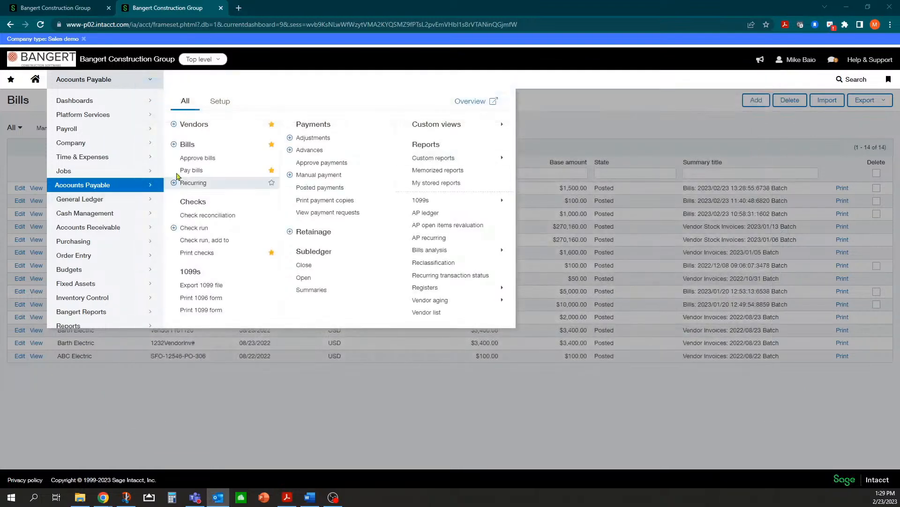
Edit Buffalo Welding Co's bill 34456 from the Bills list and select its 1,500.00 entry line.
left_click(187, 144)
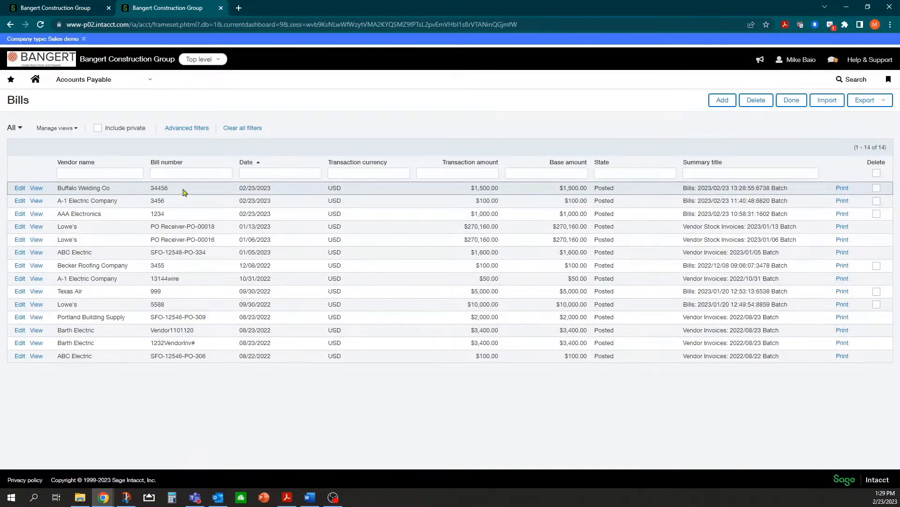
left_click(20, 189)
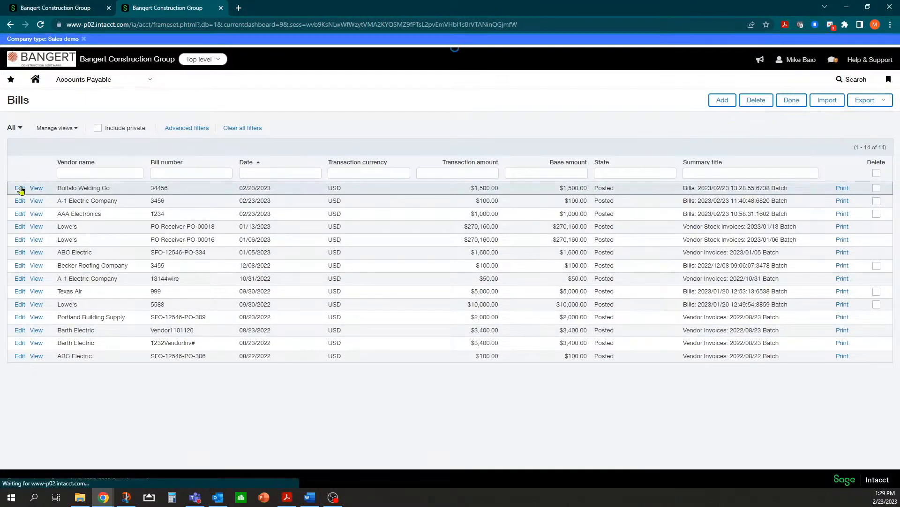
scroll(99, 329, "down", 3)
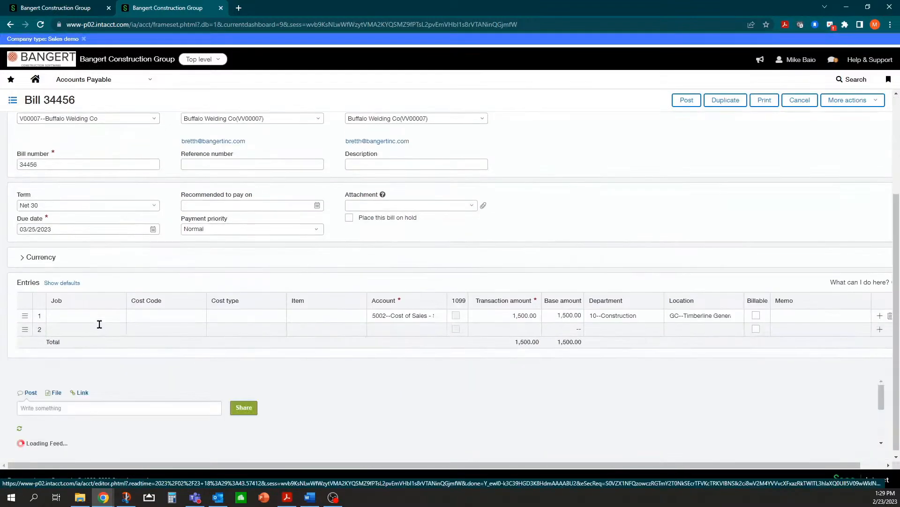
left_click(105, 316)
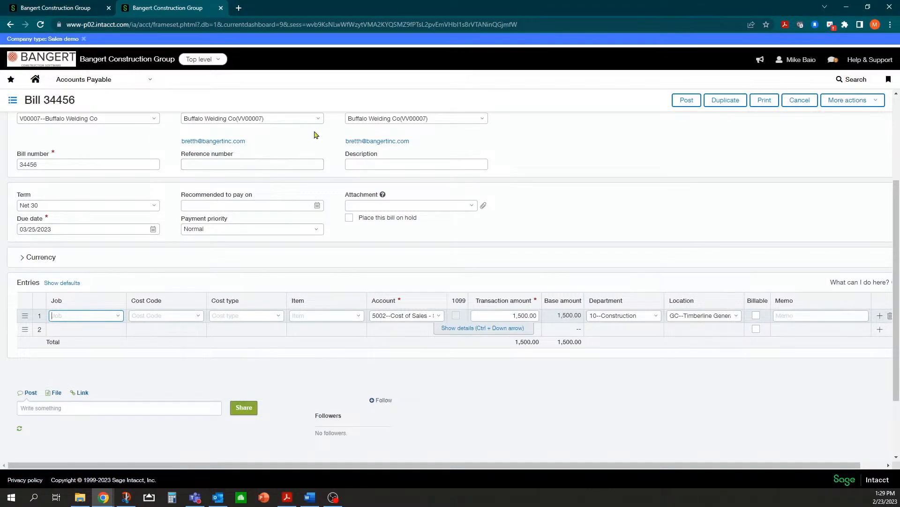
left_click(144, 82)
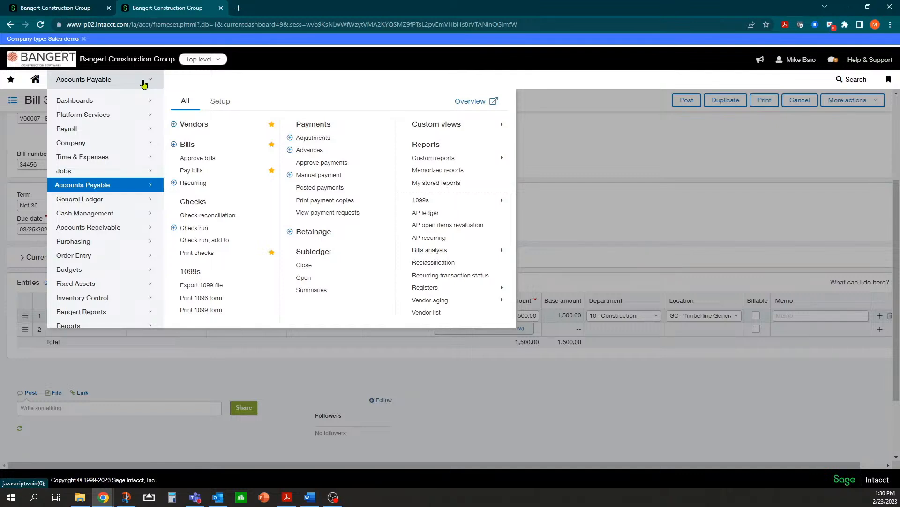
Leave the bill and view vendor V100 A-1 Electric Company's Compliance Info, insurance expiring 02/20/2023.
left_click(197, 125)
left_click(495, 77)
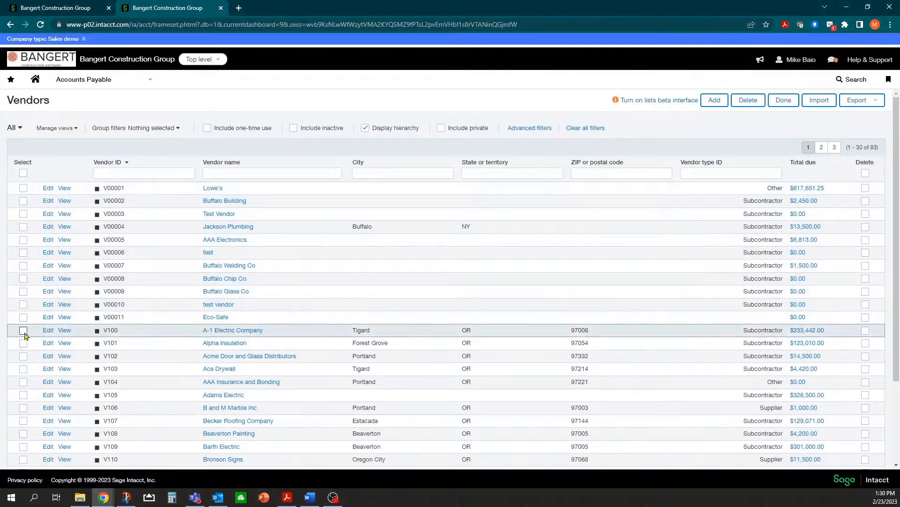
left_click(45, 332)
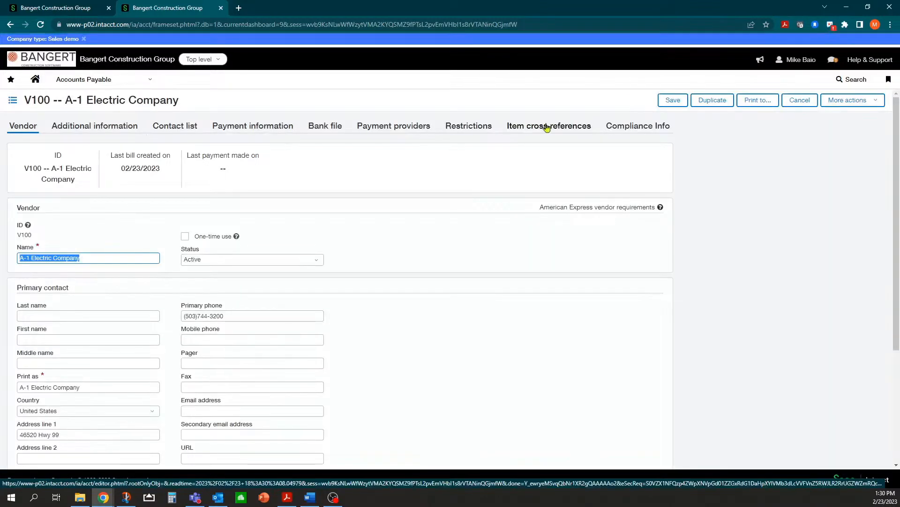
left_click(629, 133)
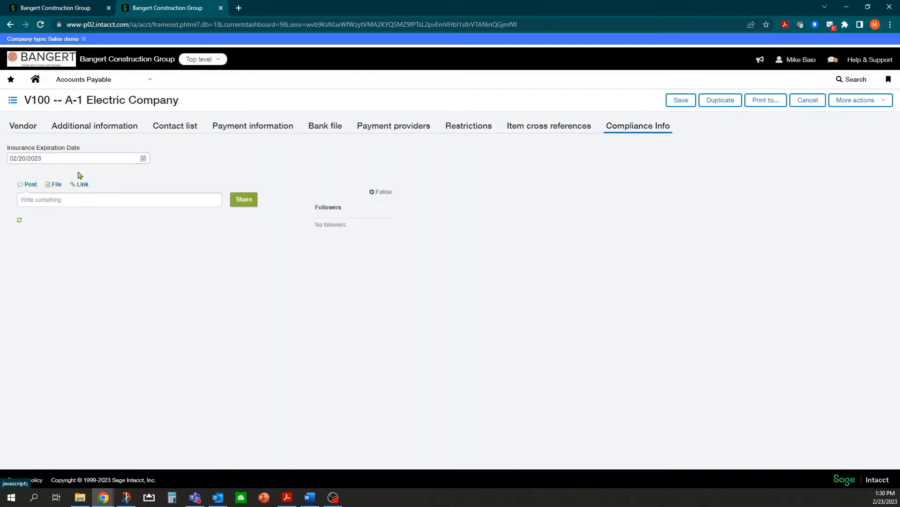
left_click(69, 159)
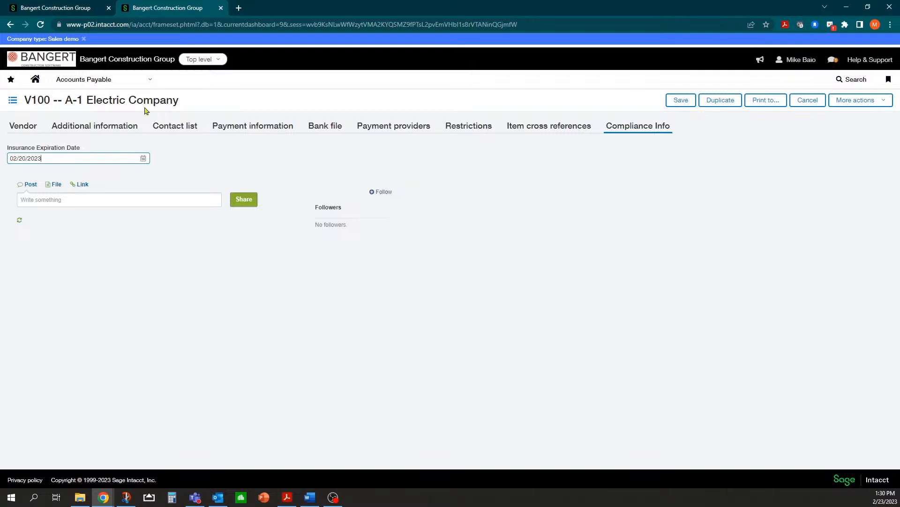
left_click(149, 81)
scroll(105, 291, "down", 1)
scroll(111, 133, "up", 1)
Go to Platform Services > Smart events, leaving the vendor page.
scroll(111, 133, "up", 1)
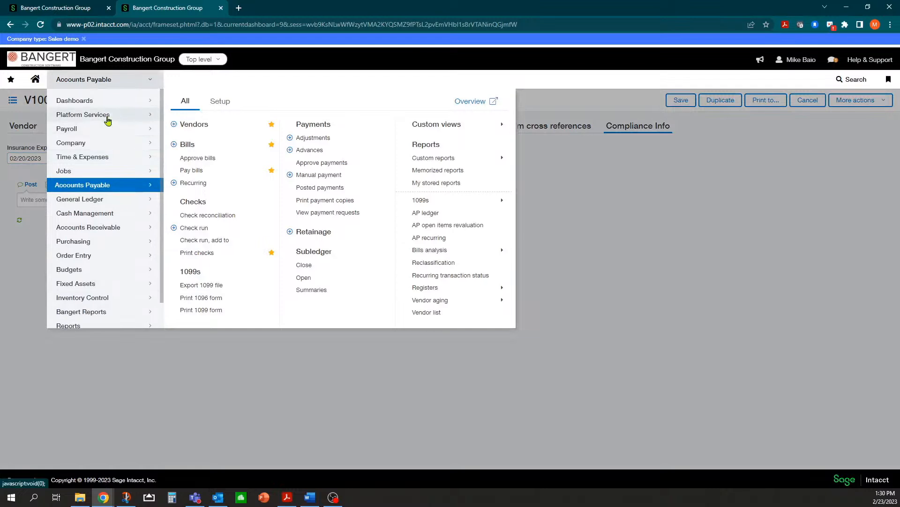
left_click(108, 115)
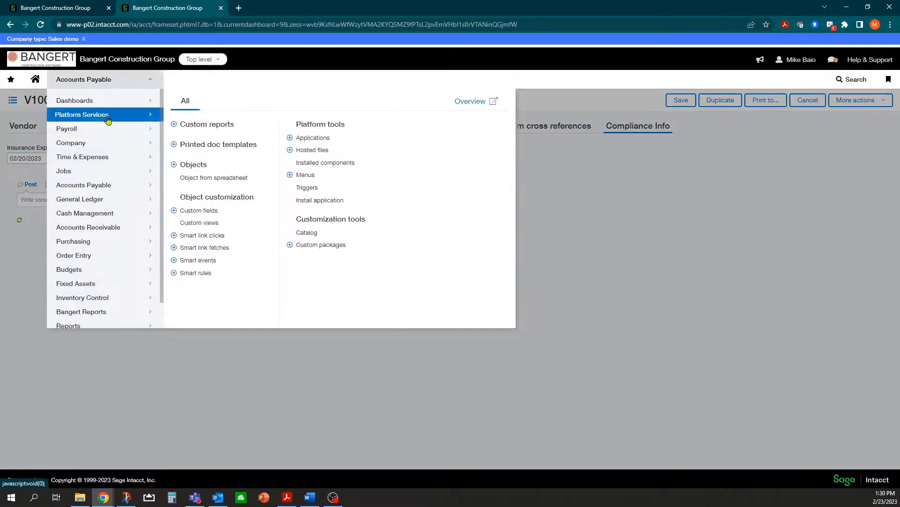
left_click(192, 262)
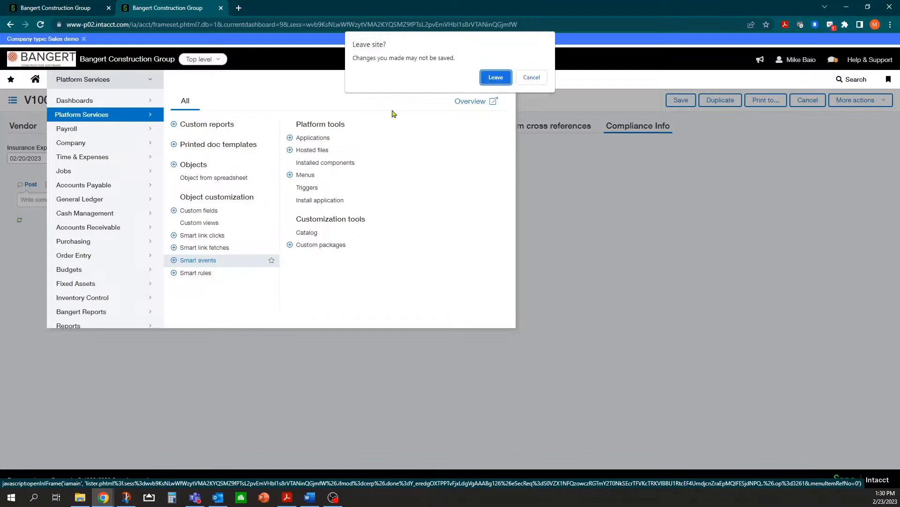
left_click(495, 78)
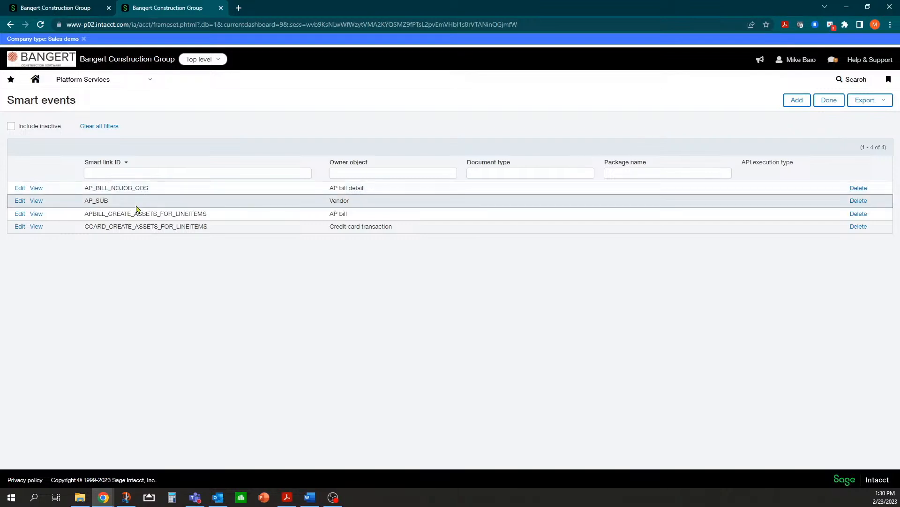
Add a new smart event with AP bill as the owner object.
left_click(797, 100)
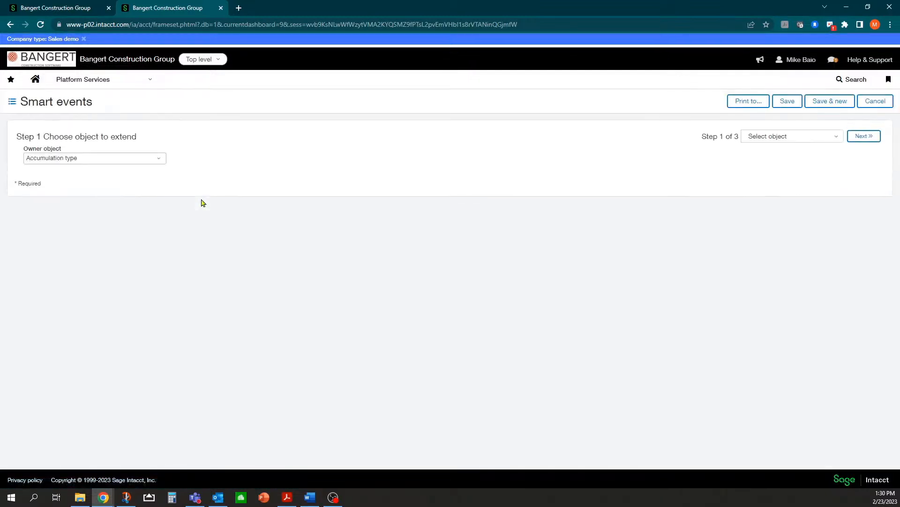
left_click(130, 160)
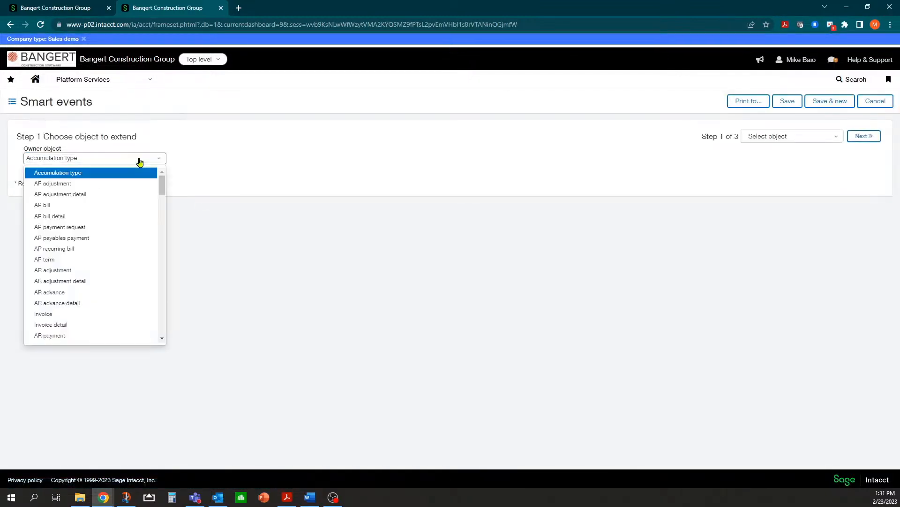
left_click(46, 205)
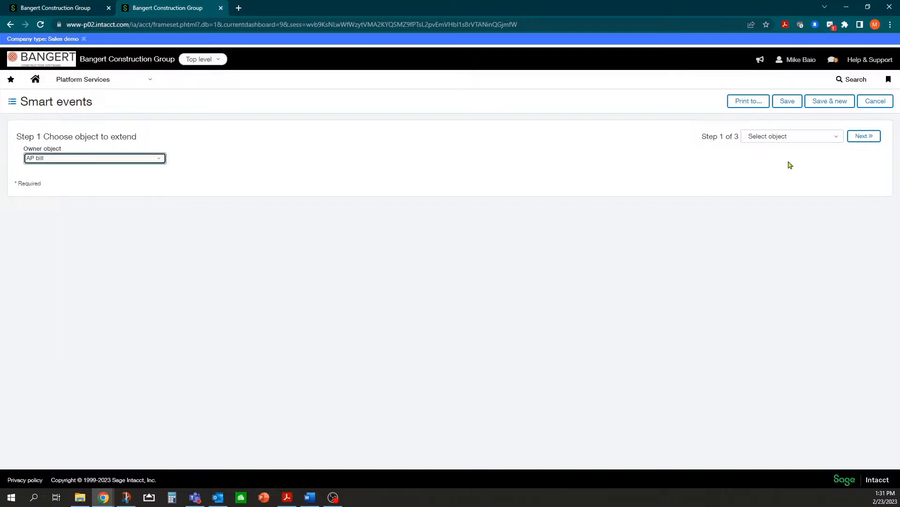
left_click(863, 137)
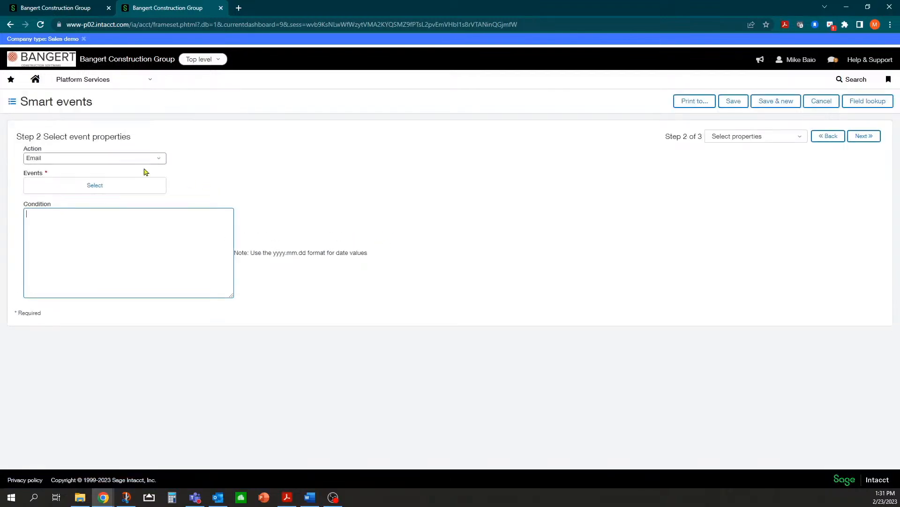
Choose Add and Set as the triggering events.
left_click(89, 186)
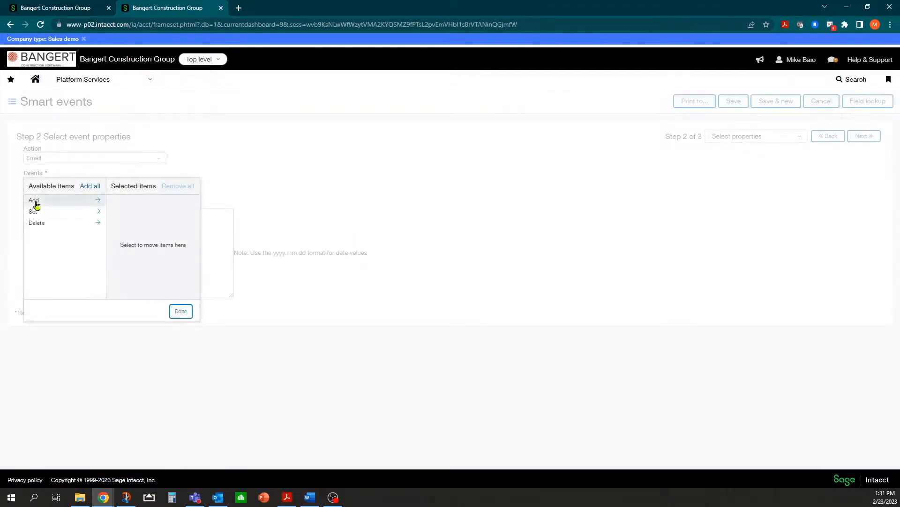
left_click(97, 200)
left_click(97, 201)
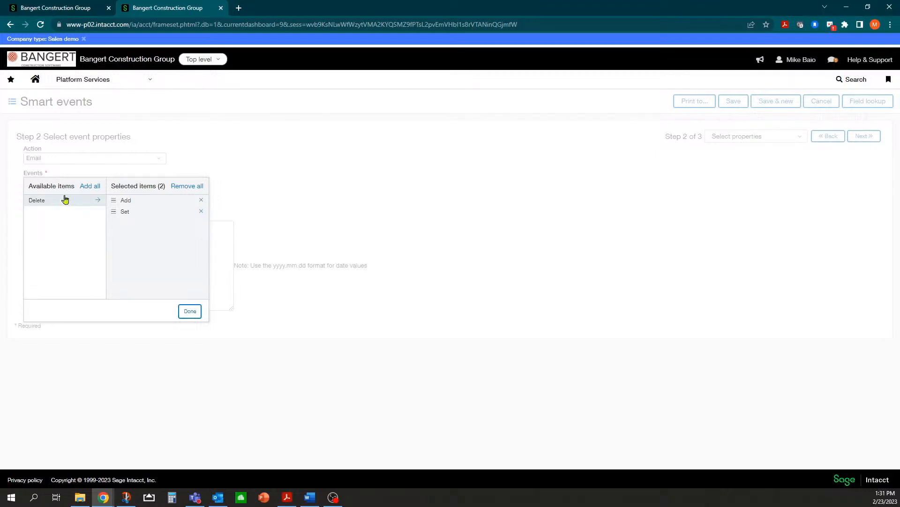
left_click(185, 318)
left_click(58, 227)
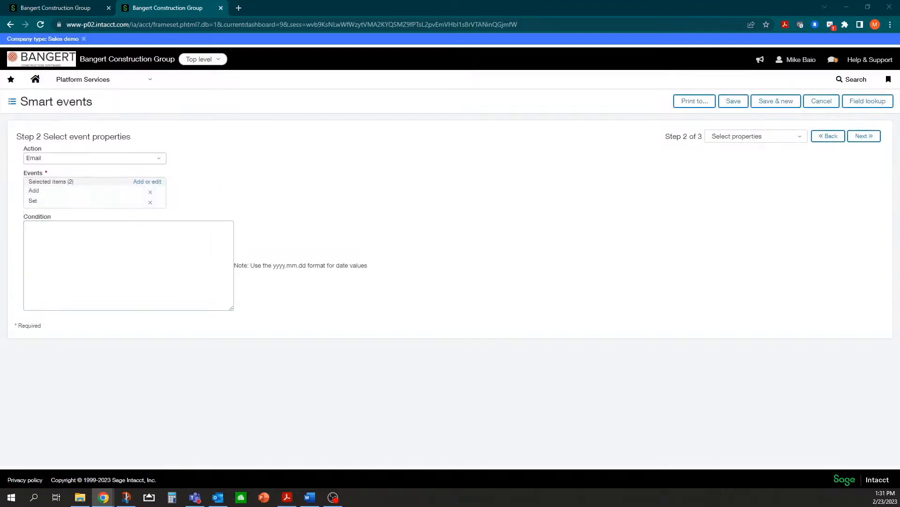
Insert the Vendor Insurance Expiration Date merge field into the condition via Field lookup.
key("alt+Tab")
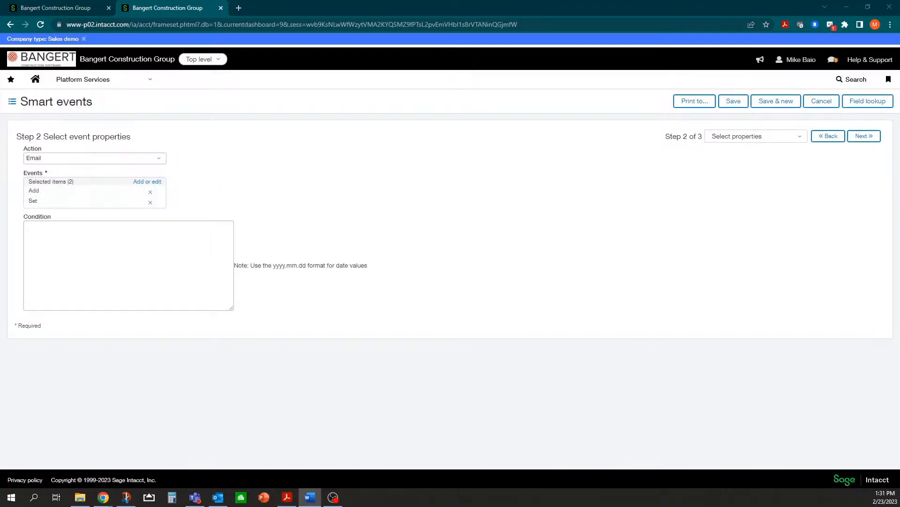
left_click(135, 229)
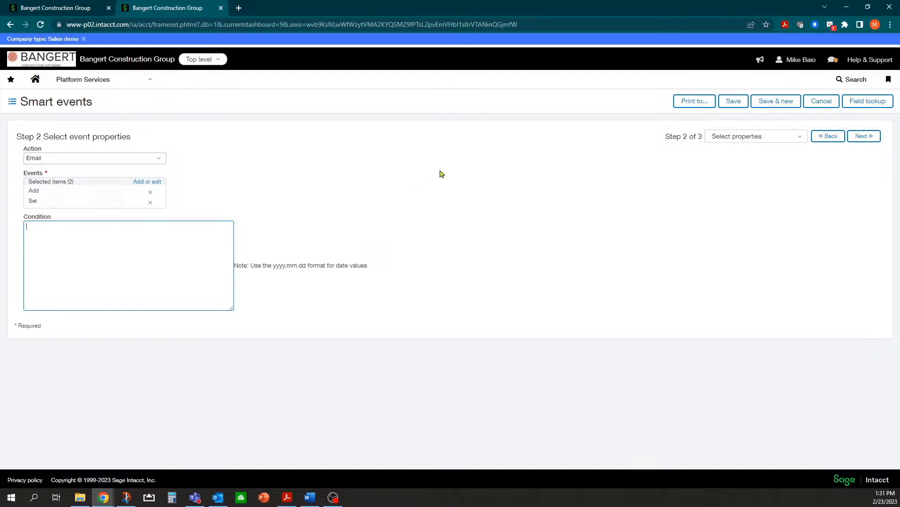
left_click(868, 103)
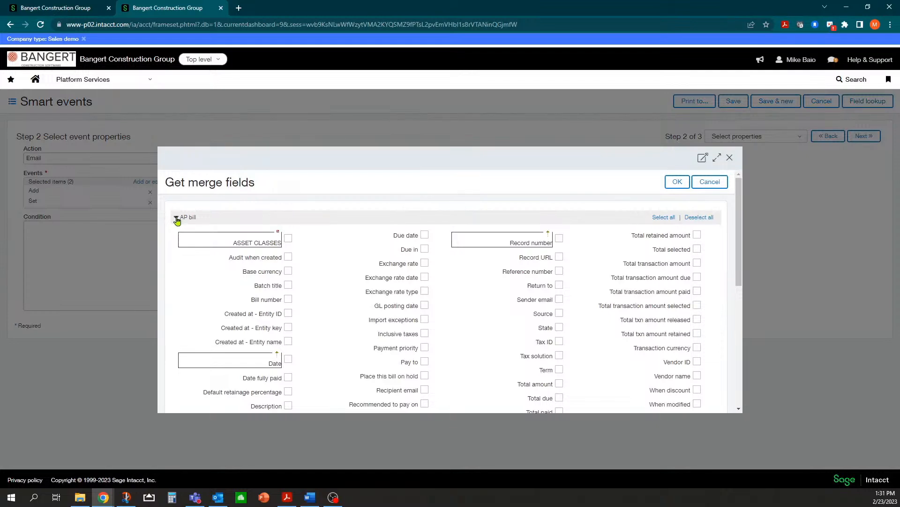
scroll(195, 241, "down", 1)
scroll(195, 244, "down", 5)
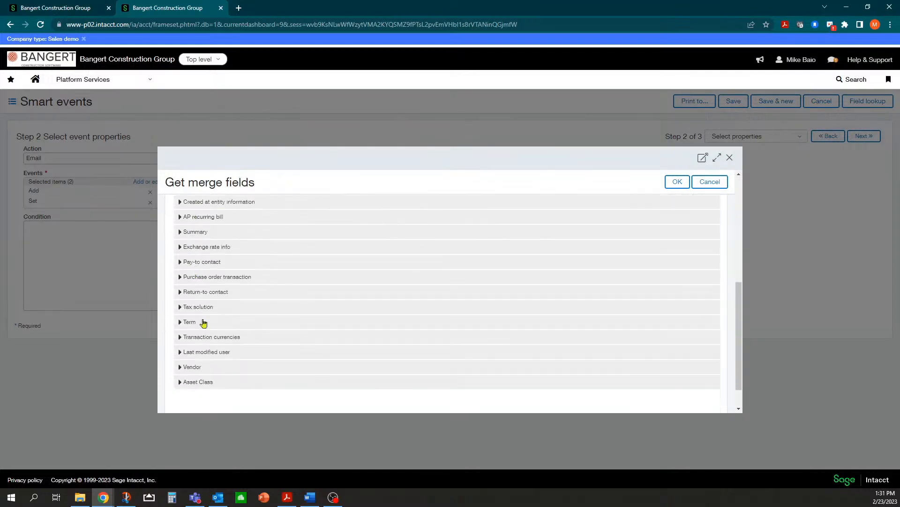
left_click(180, 367)
scroll(225, 363, "down", 4)
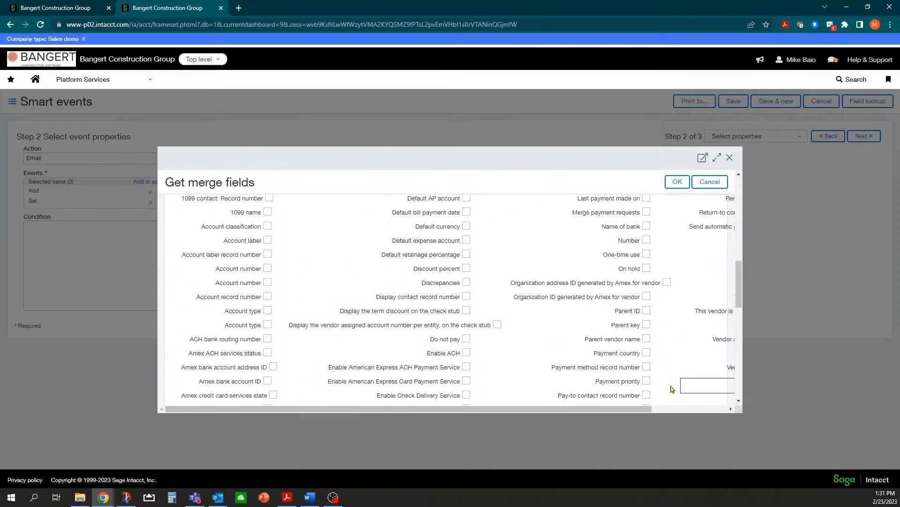
left_click(700, 408)
scroll(689, 401, "down", 3)
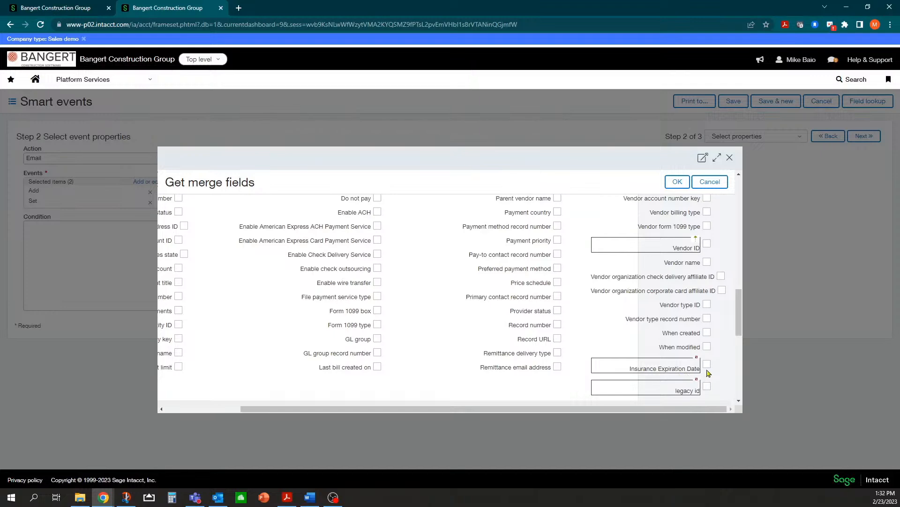
left_click(677, 182)
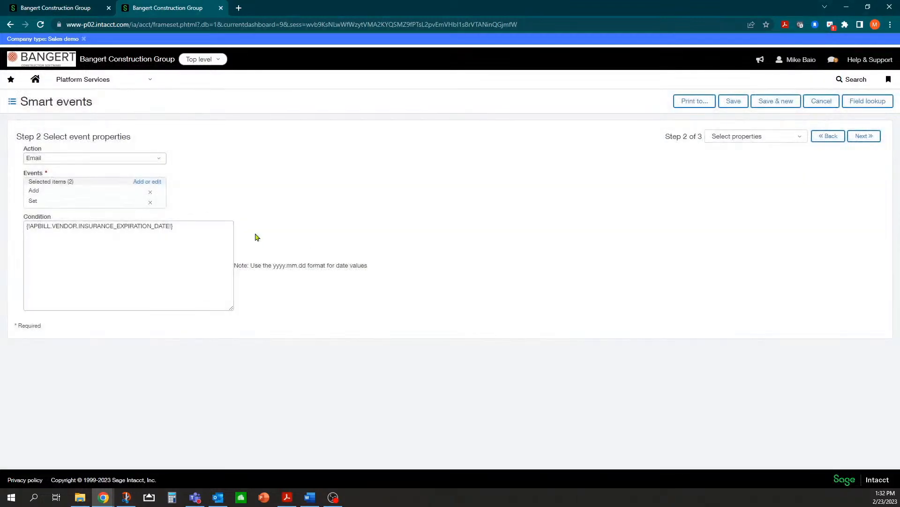
left_click(187, 226)
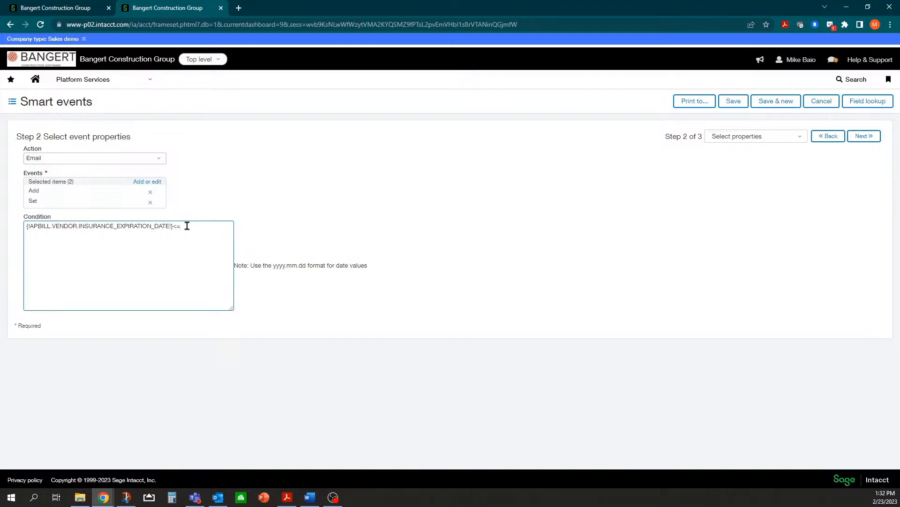
Check today() in the cheatsheet and add it to the condition after <=.
left_click(287, 497)
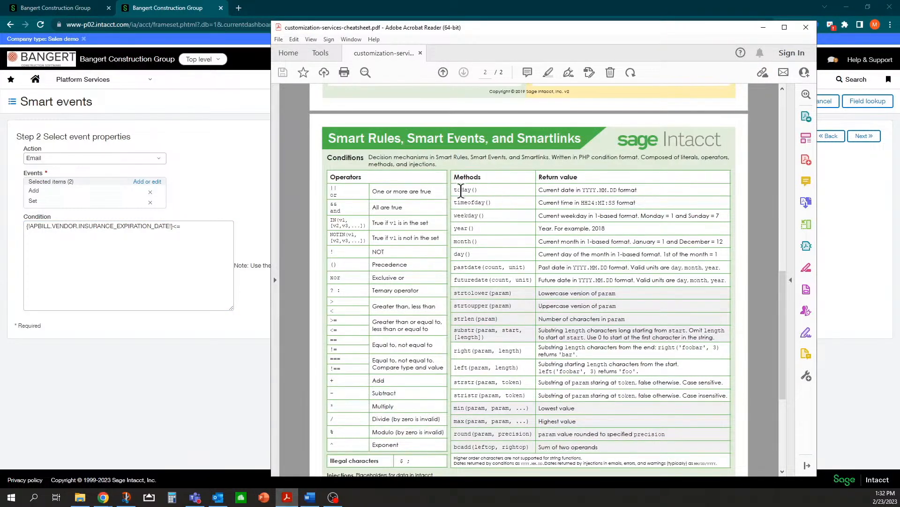
left_click_drag(456, 190, 482, 191)
left_click(194, 225)
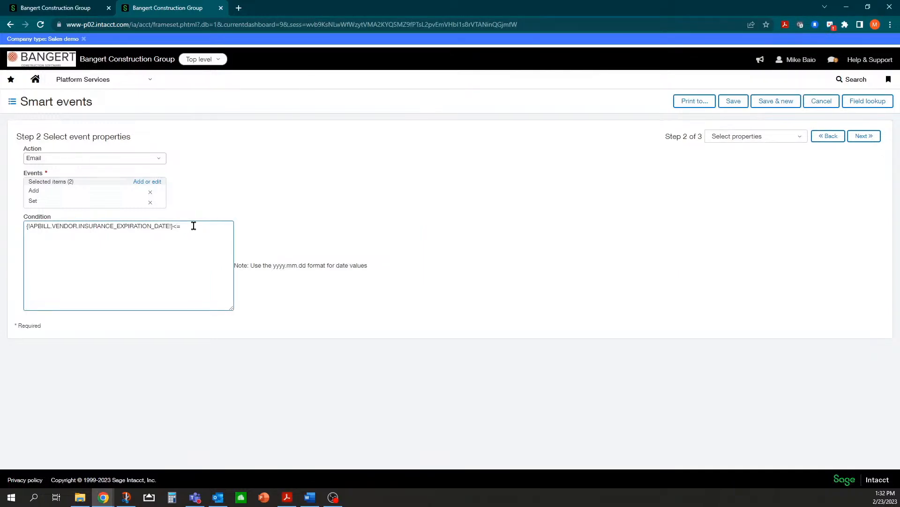
type("day()")
Add an or clause with the copied insurance expiration field followed by ==.
left_click(287, 497)
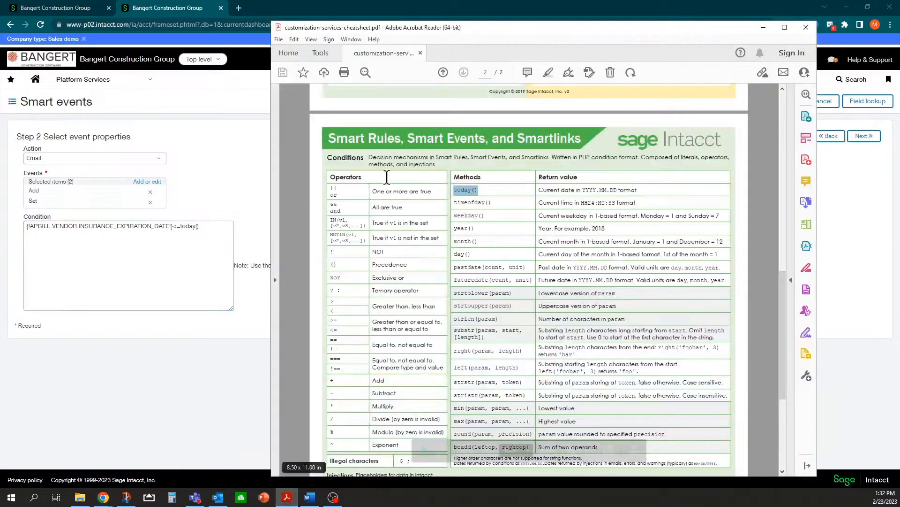
left_click(332, 195)
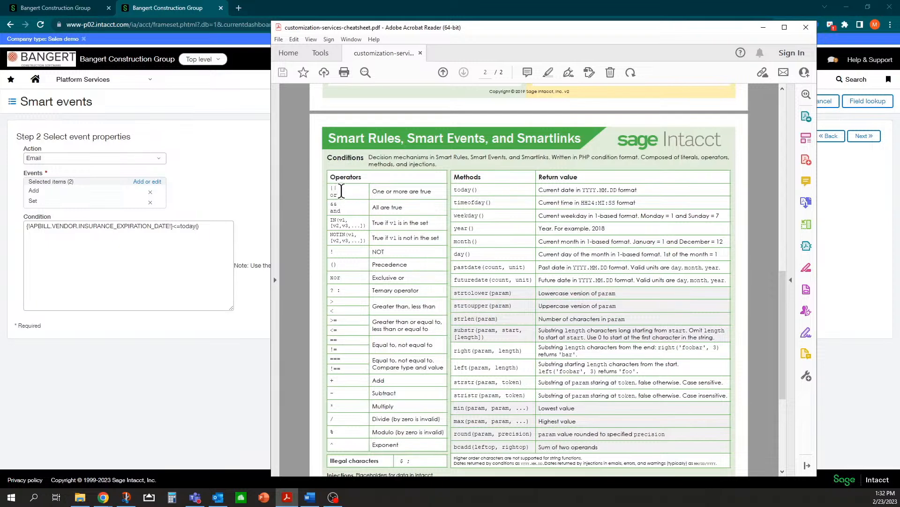
left_click_drag(337, 193, 334, 201)
left_click(345, 193)
left_click(214, 226)
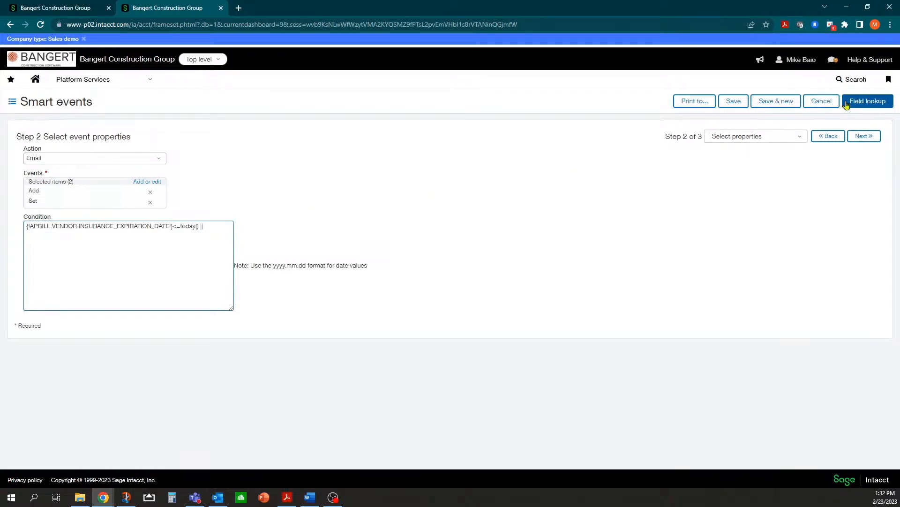
left_click_drag(174, 225, 23, 228)
key("ctrl+c")
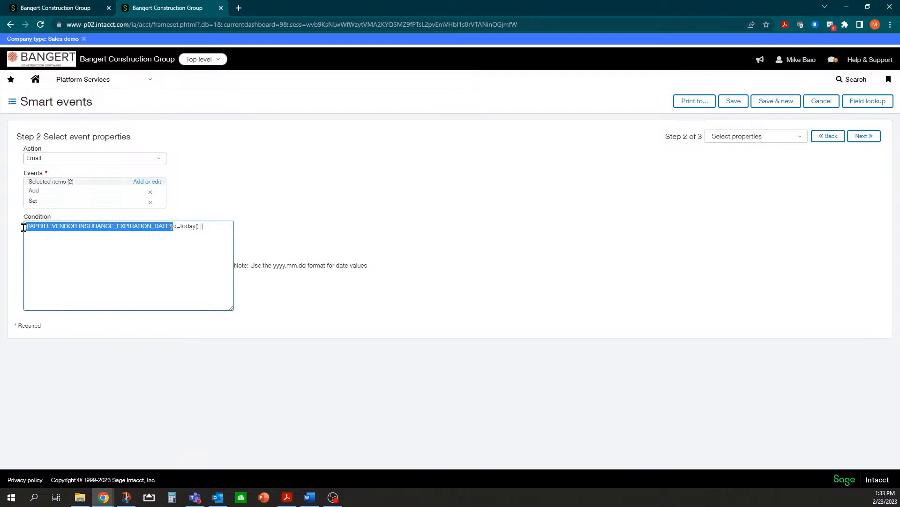
left_click(223, 230)
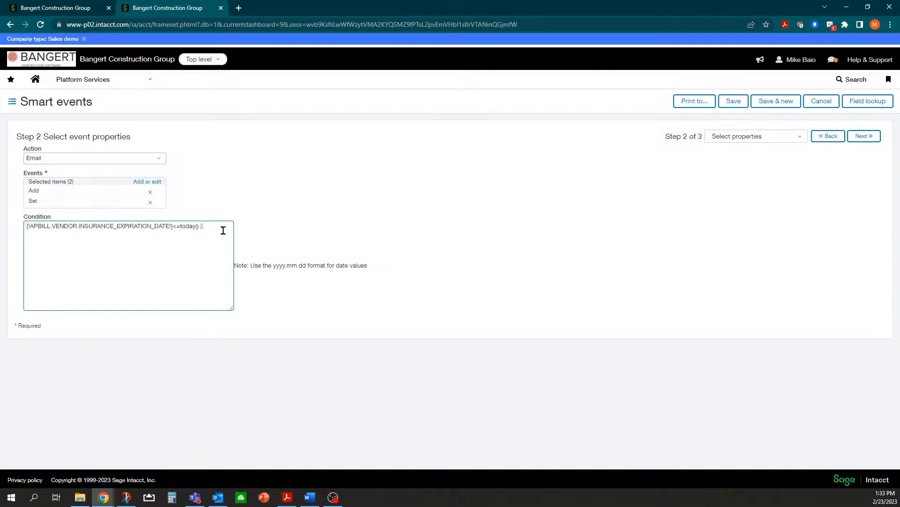
key("ctrl+v")
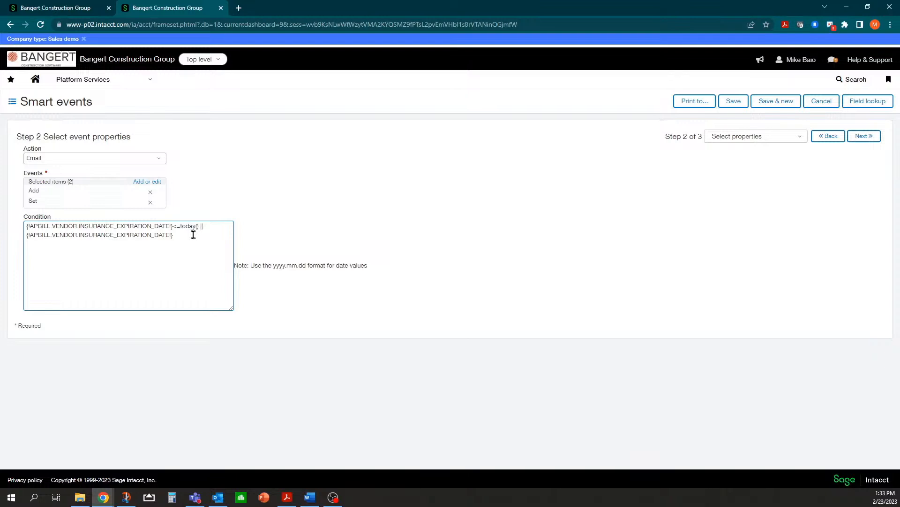
type("==")
Enter the recipient's email address, the subject 'Vendor with AP Bill that has expired or blank', and a body sentence about expired insurance.
left_click(857, 136)
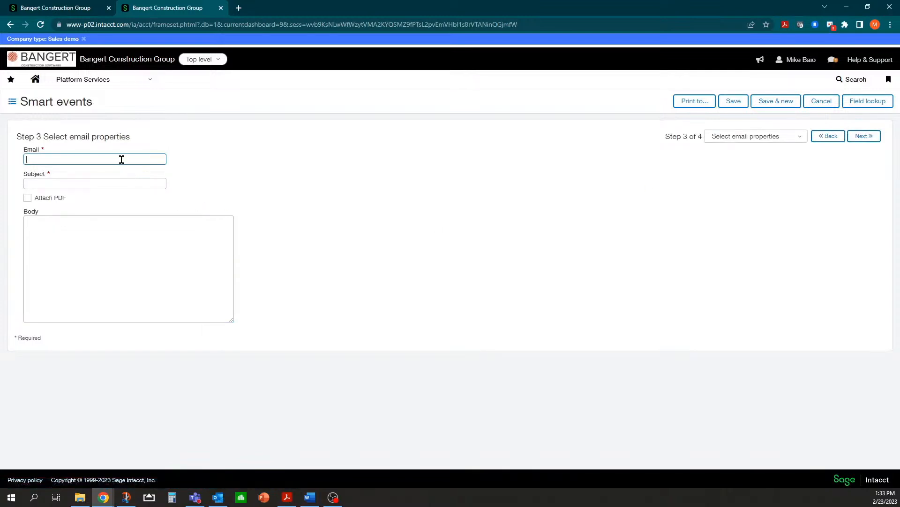
key("Tab")
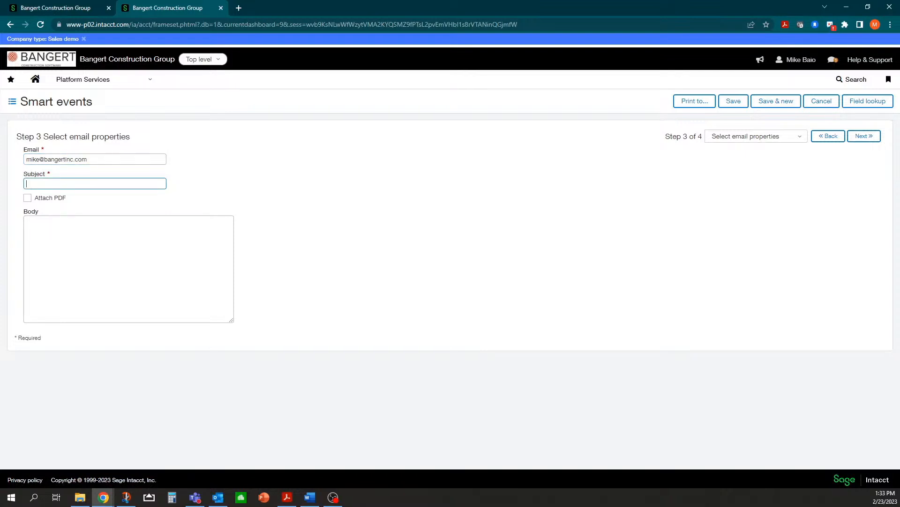
type("Vendor with AP Bill that has expired or blank")
key("Tab")
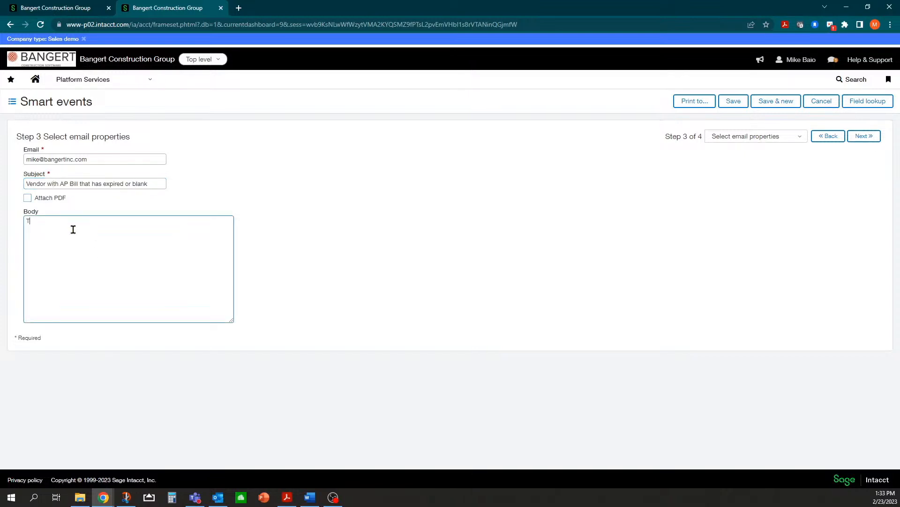
type("wing Vendor has an AP bill in the system with expired insurance.")
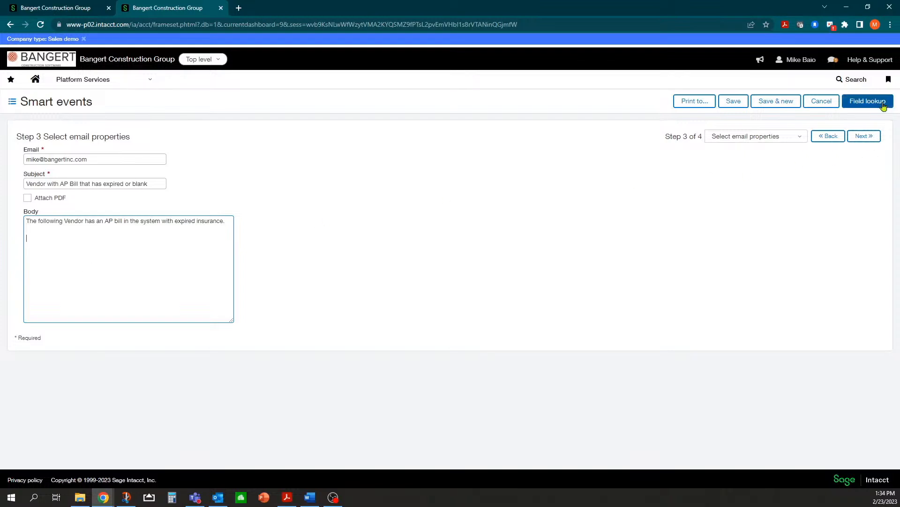
Insert the Vendor ID, Vendor name and Bill number merge fields into the body.
left_click(868, 101)
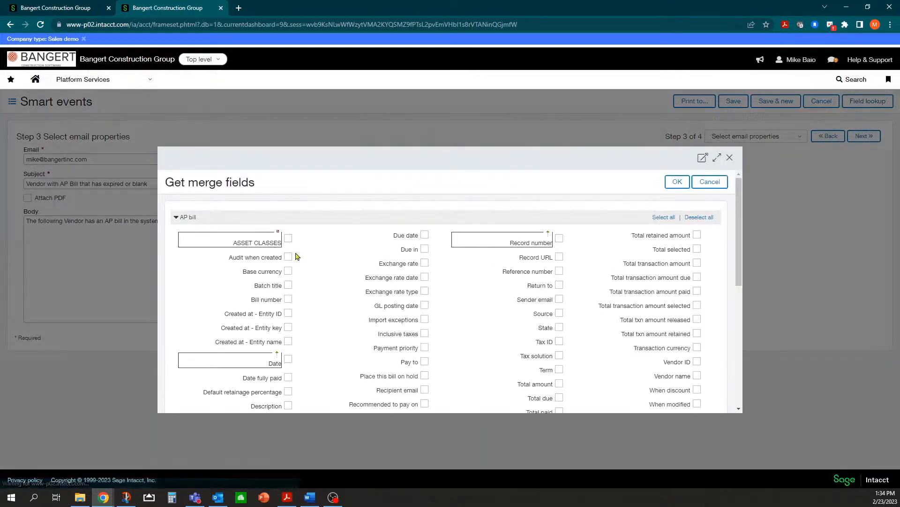
scroll(252, 255, "down", 2)
left_click(697, 281)
left_click(697, 268)
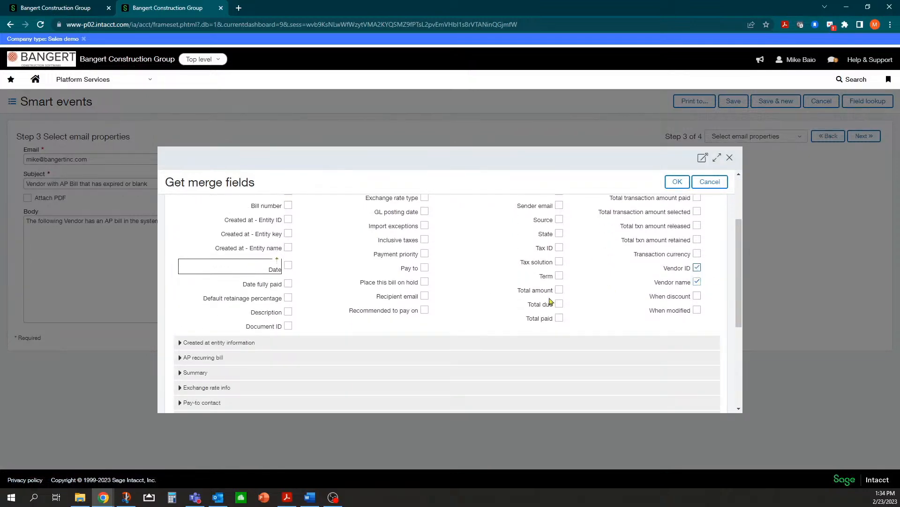
scroll(410, 275, "up", 2)
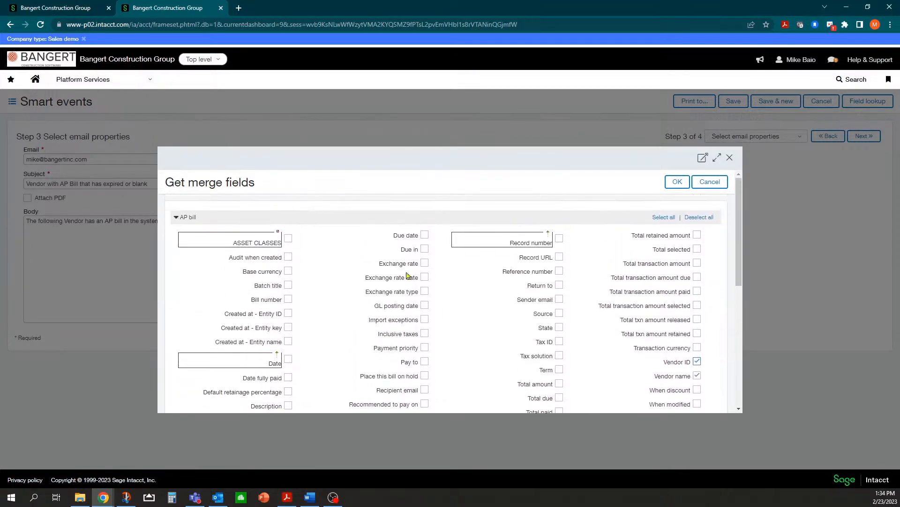
left_click(288, 300)
left_click(677, 182)
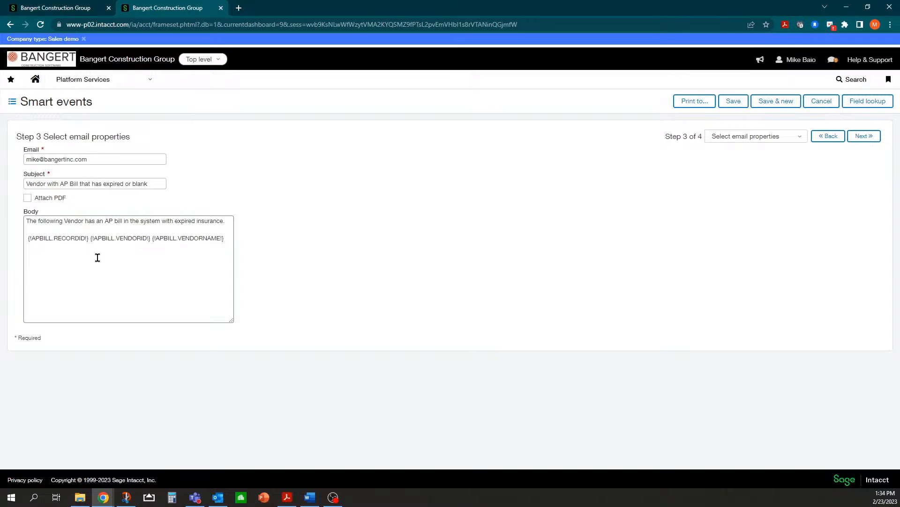
Delete the {!APBILL.RECORDID!} field and put the vendor merge fields on their own line.
left_click(89, 239)
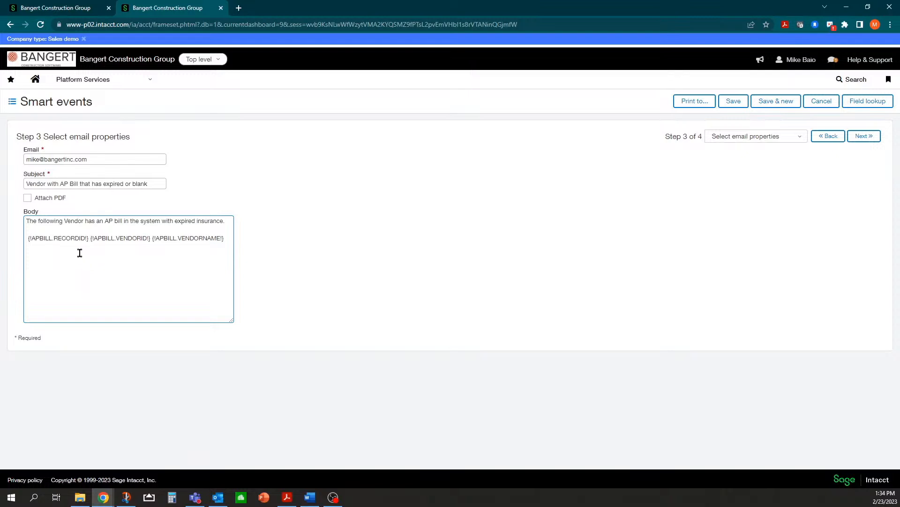
left_click_drag(88, 239, 25, 238)
key("BackSpace")
left_click(166, 238)
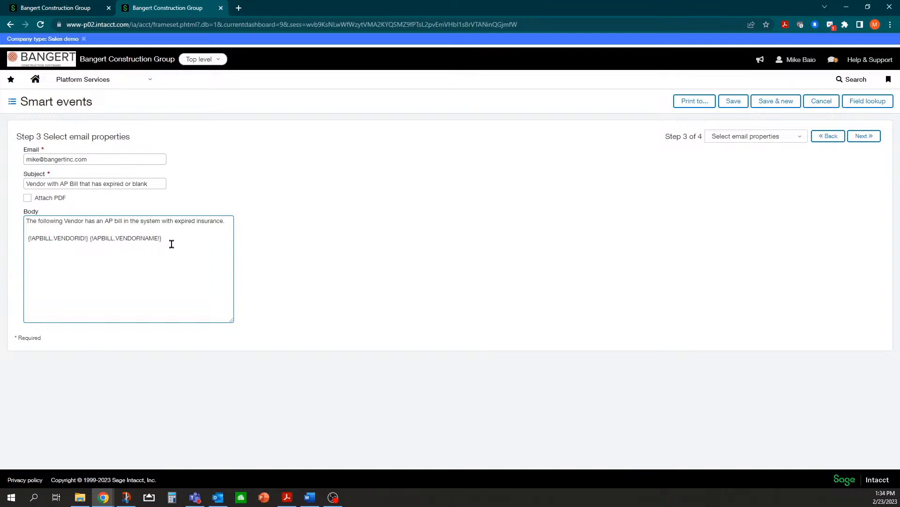
left_click(171, 238)
left_click(31, 241)
key("BackSpace")
key("BackSpace")
key("Return")
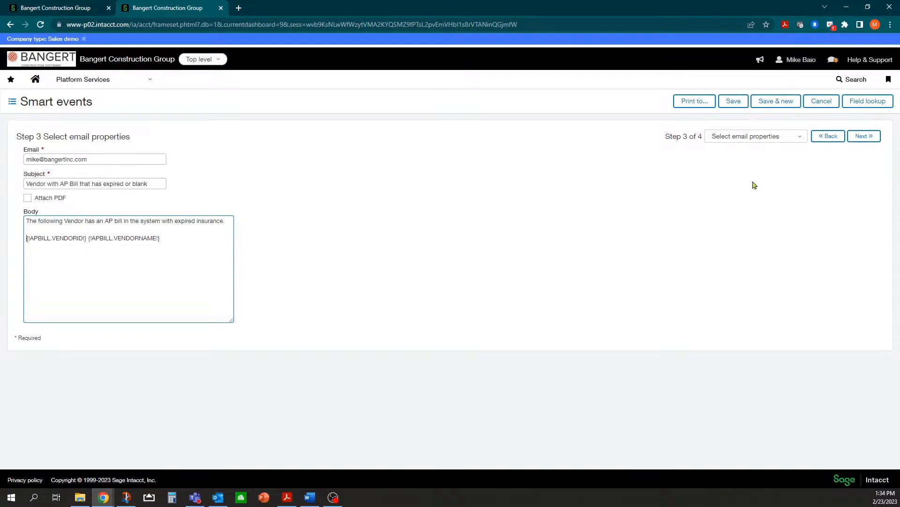
Give the smart event the smart link ID Vendor_Expired_Ins and save it.
left_click(862, 136)
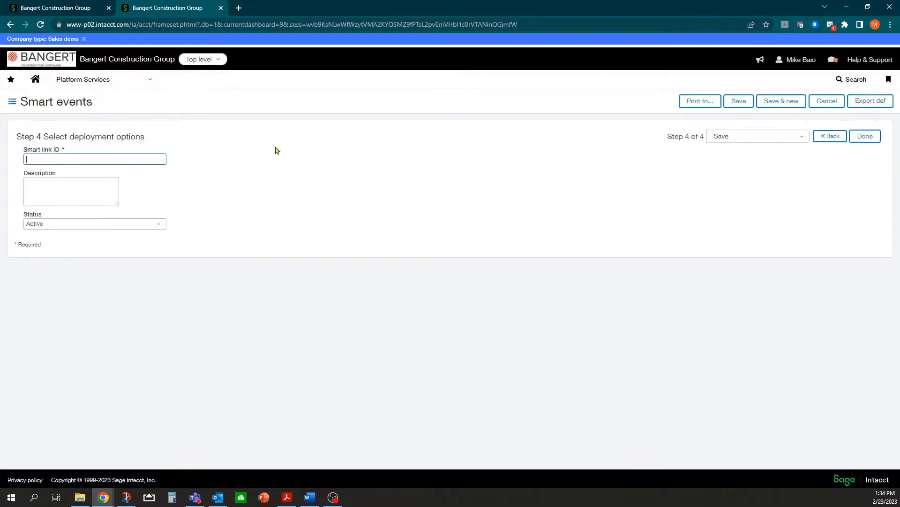
type("Vendor_Expired_Ins")
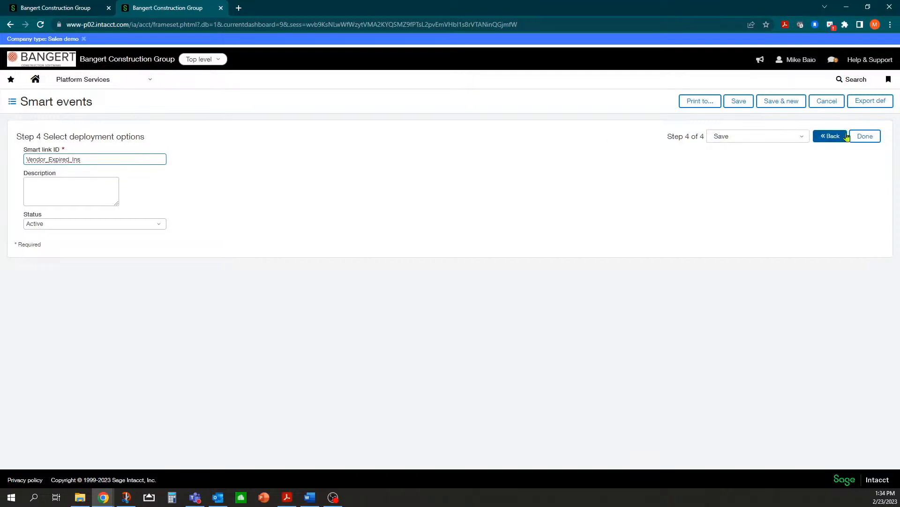
left_click(747, 103)
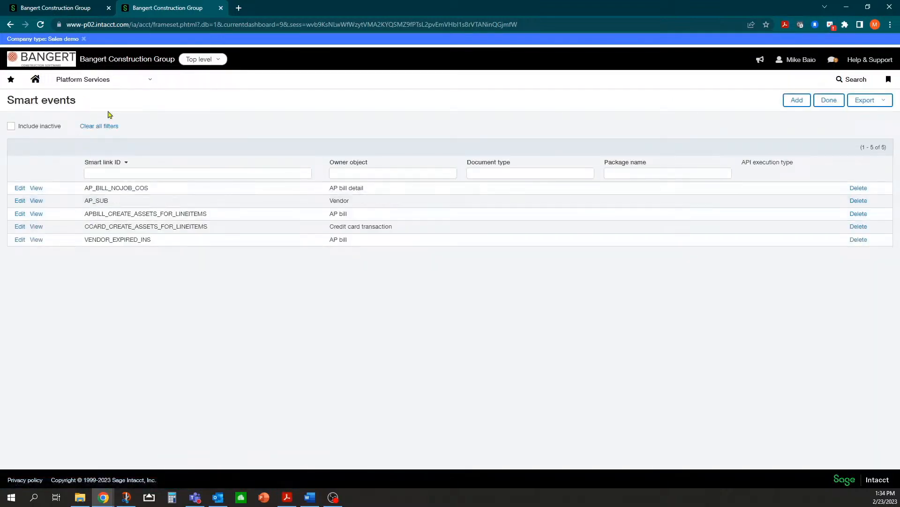
Start a new AP bill for vendor A-1 Electric Company with bill number 5678.
left_click(136, 81)
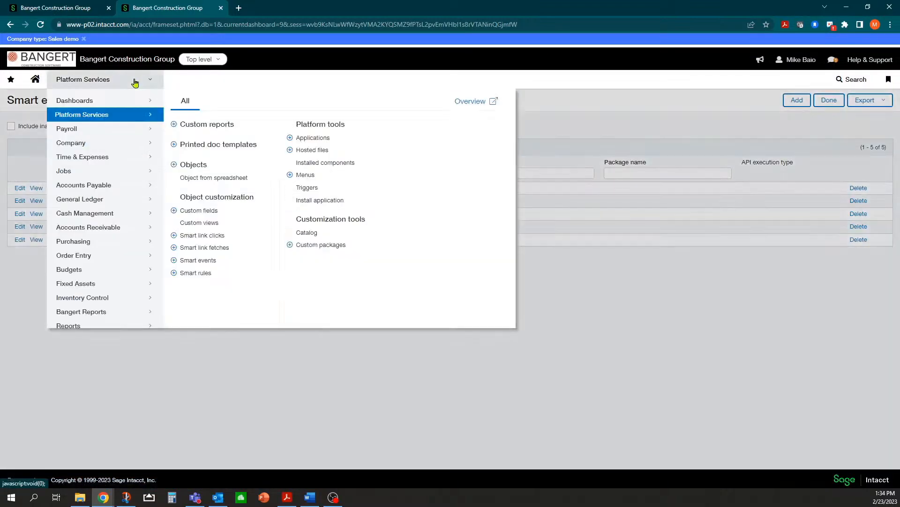
mouse_move(112, 186)
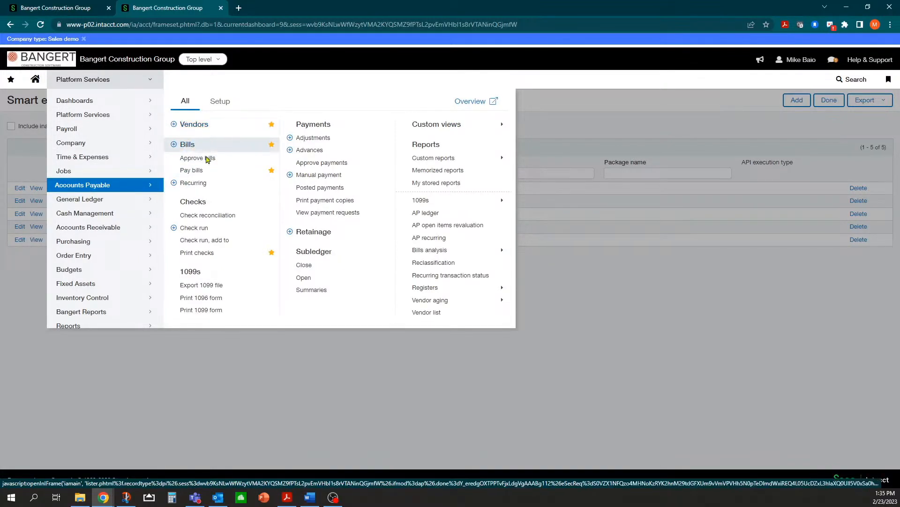
left_click(187, 145)
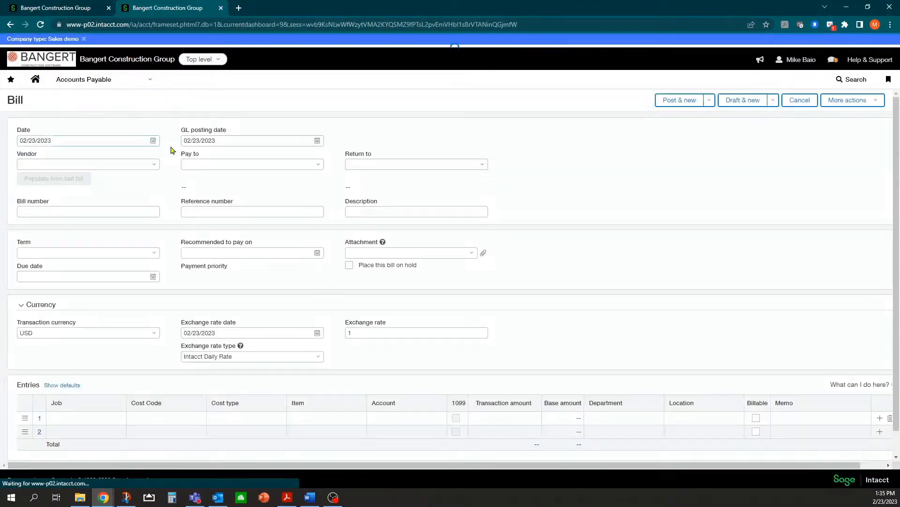
left_click(156, 168)
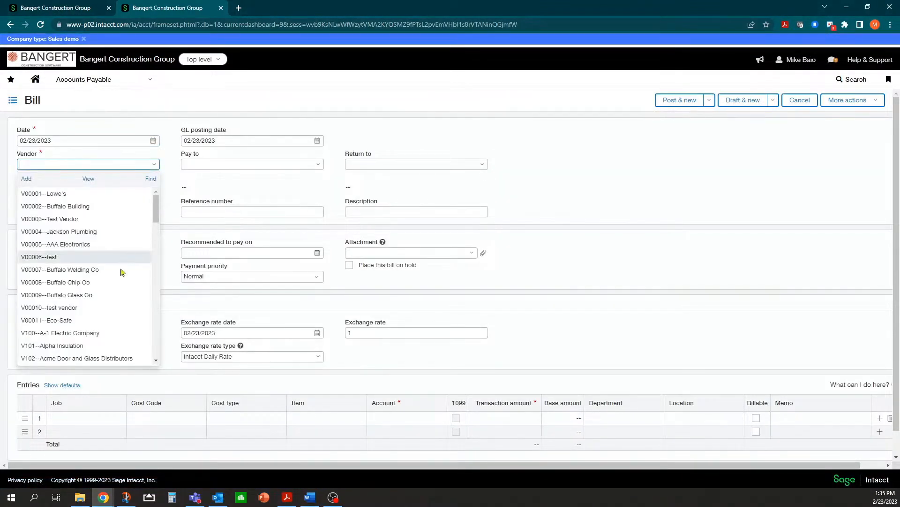
left_click(106, 334)
left_click(145, 218)
type("5678")
left_click(92, 250)
Charge the first line $450 to account 6150 Office Expense- Rent.
scroll(121, 316, "down", 2)
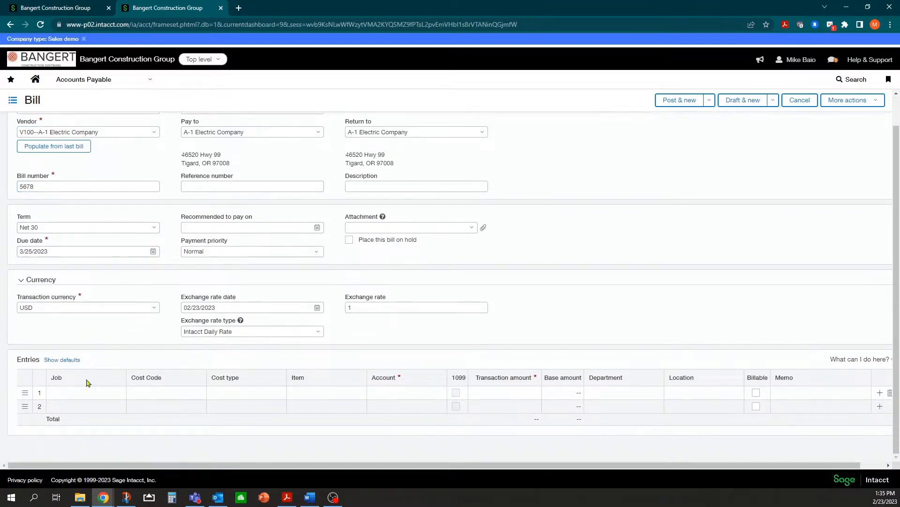
left_click(112, 392)
left_click(118, 393)
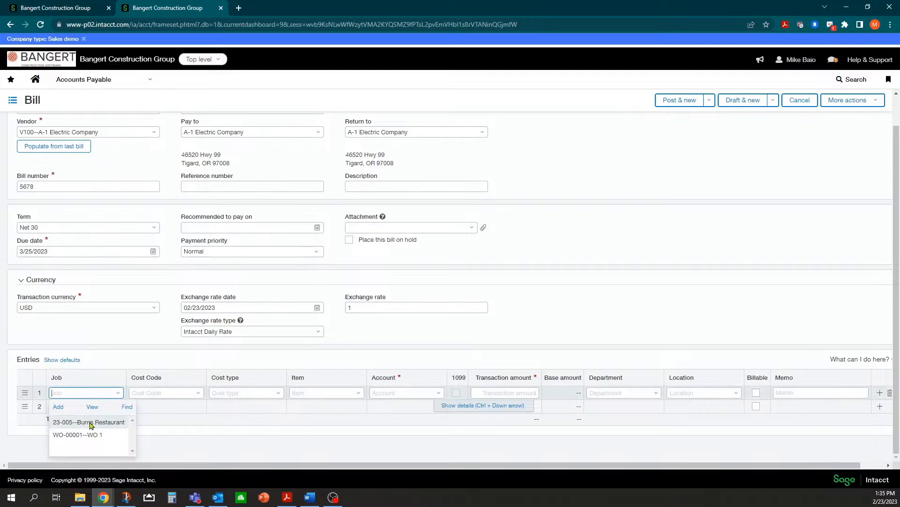
left_click(106, 379)
left_click(426, 393)
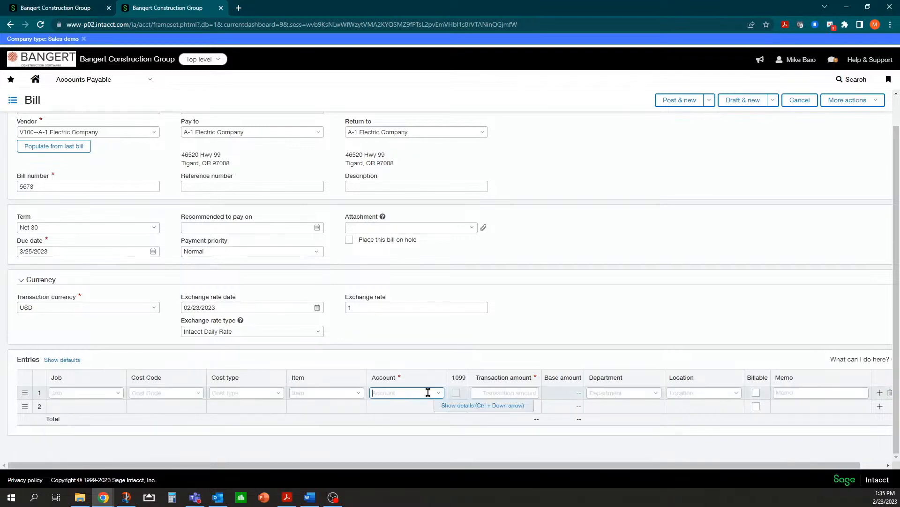
type("6")
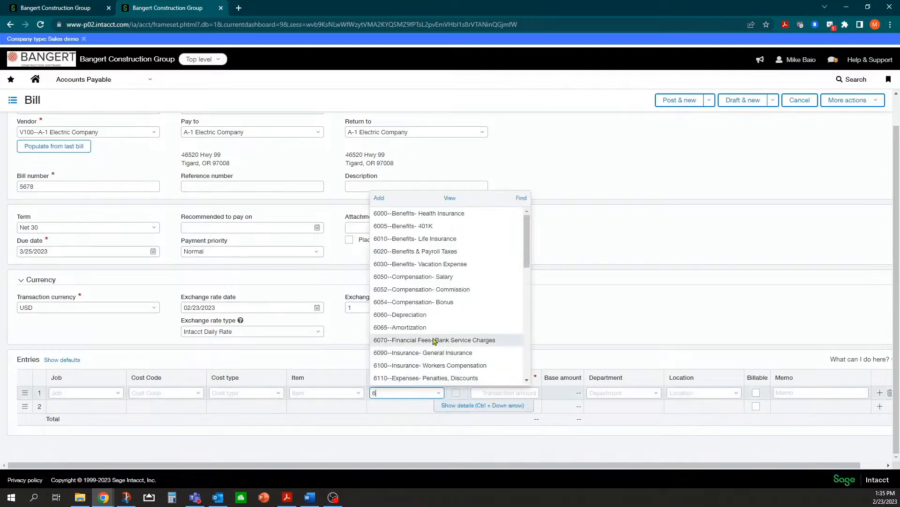
scroll(422, 337, "down", 2)
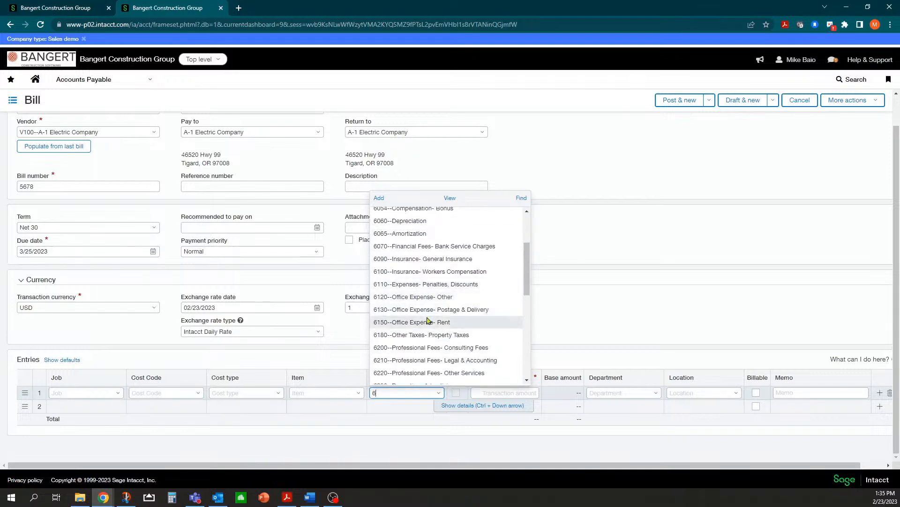
left_click(421, 323)
key("Tab")
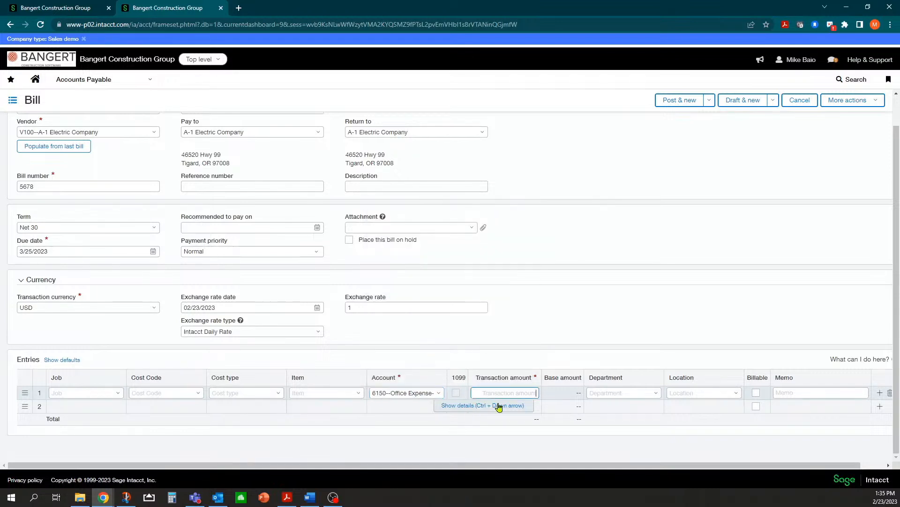
type("450")
key("Tab")
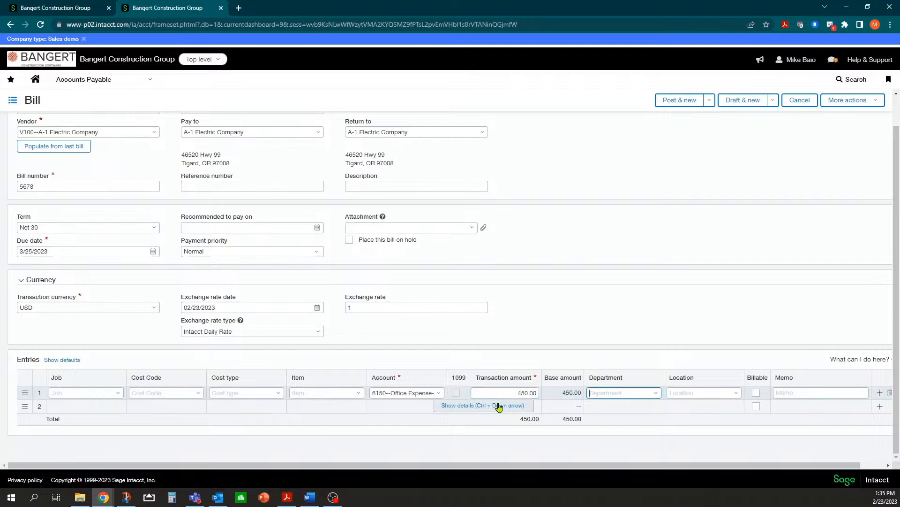
Set the line to department 10--Construction and location GC--Timberline General Construction, then post the bill.
left_click(655, 394)
left_click(614, 314)
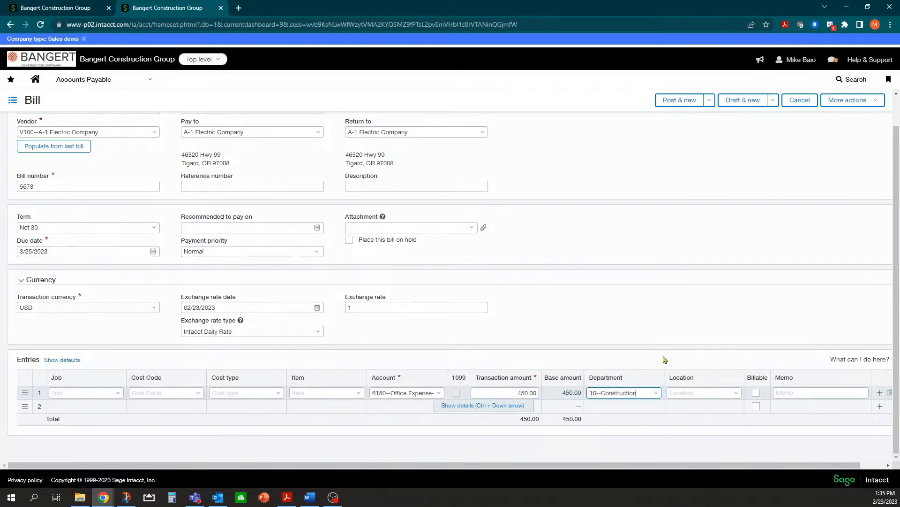
left_click(733, 393)
left_click(713, 241)
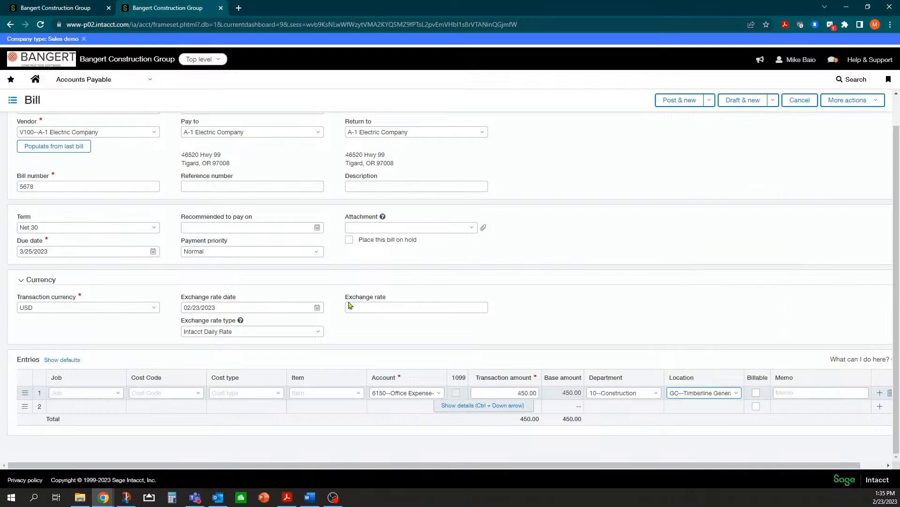
left_click(605, 205)
scroll(605, 206, "up", 1)
left_click(709, 99)
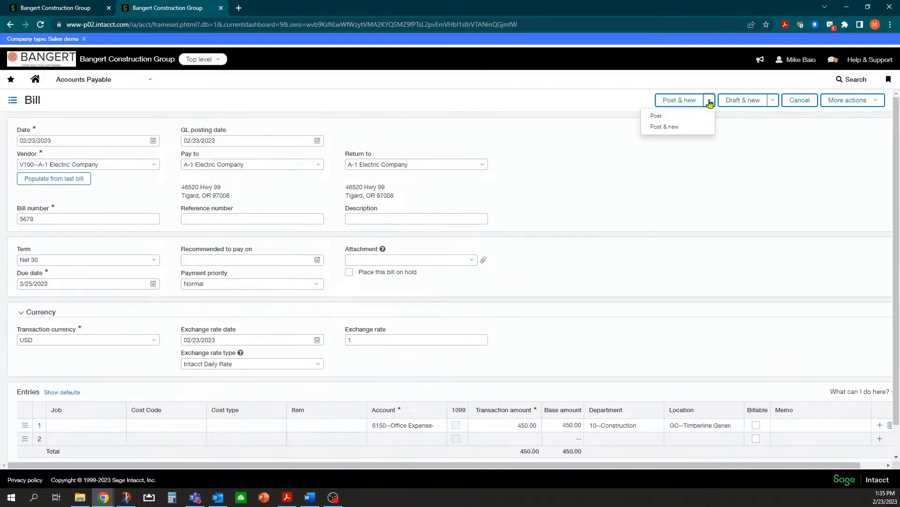
left_click(656, 116)
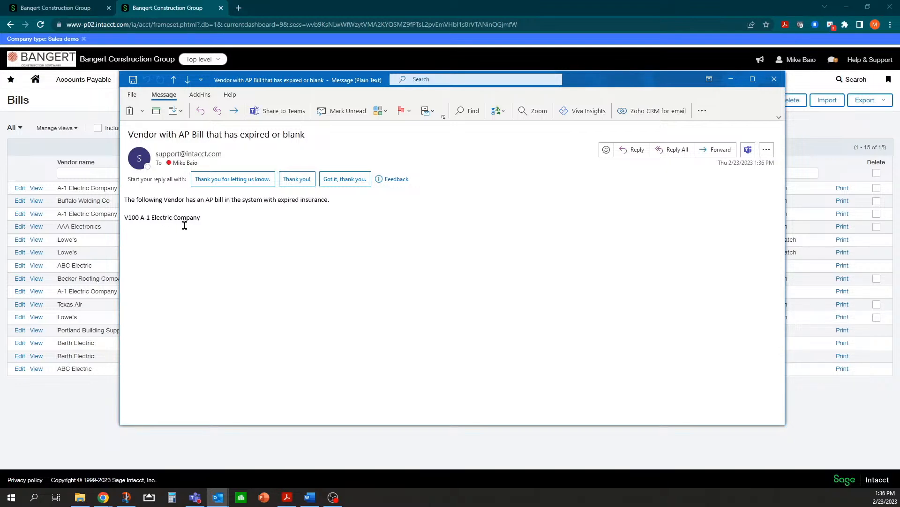
Close the expired-insurance alert email and bring up Intacct's Platform Services menu.
left_click(775, 78)
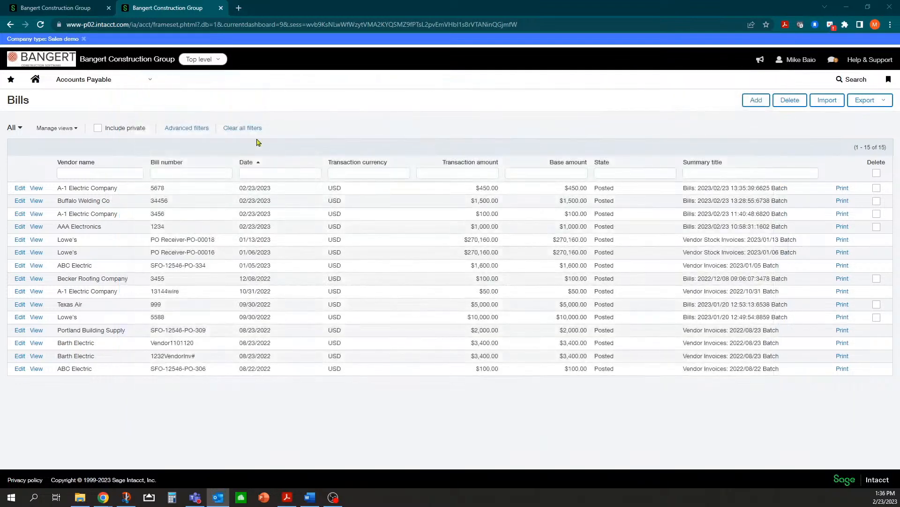
left_click(142, 83)
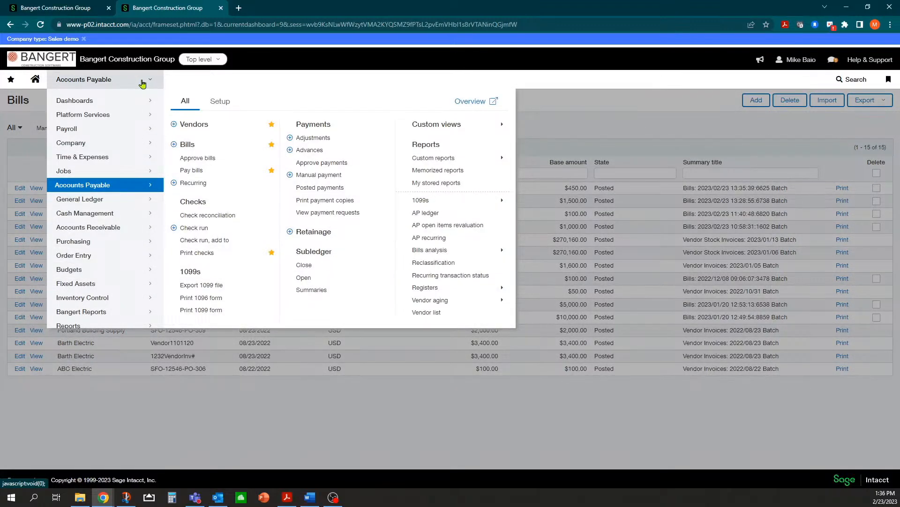
mouse_move(110, 114)
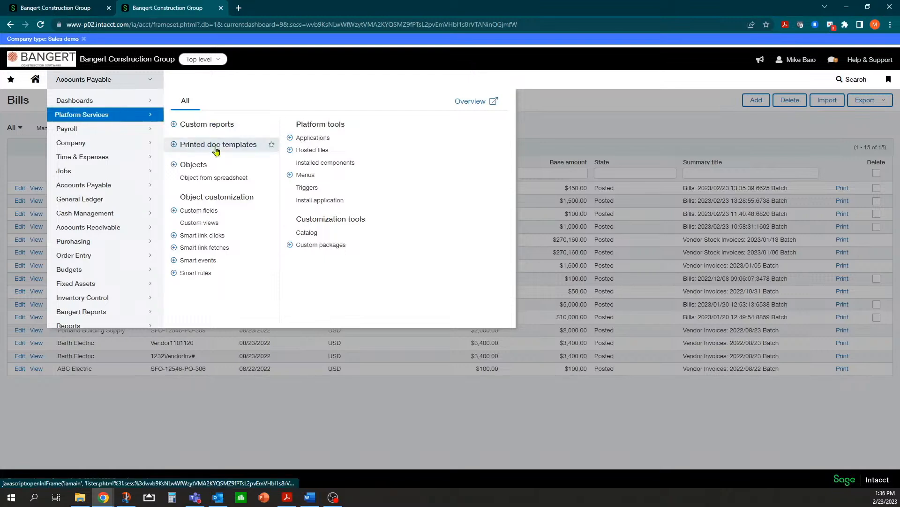
Open Smart rules from the Platform Services menu.
left_click(198, 276)
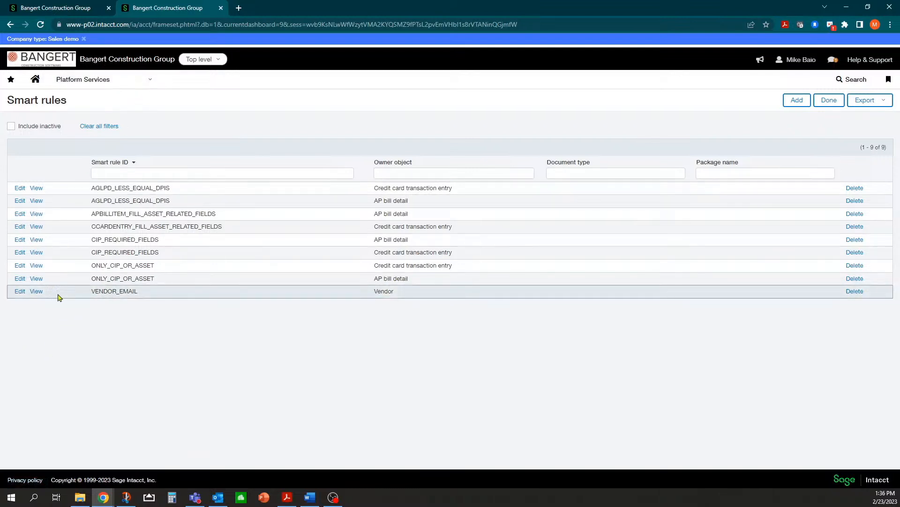
Edit VENDOR_EMAIL, switch its type from Warning to Error, and review the PRIMARYCONTACT.EMAIL1 condition.
left_click(20, 292)
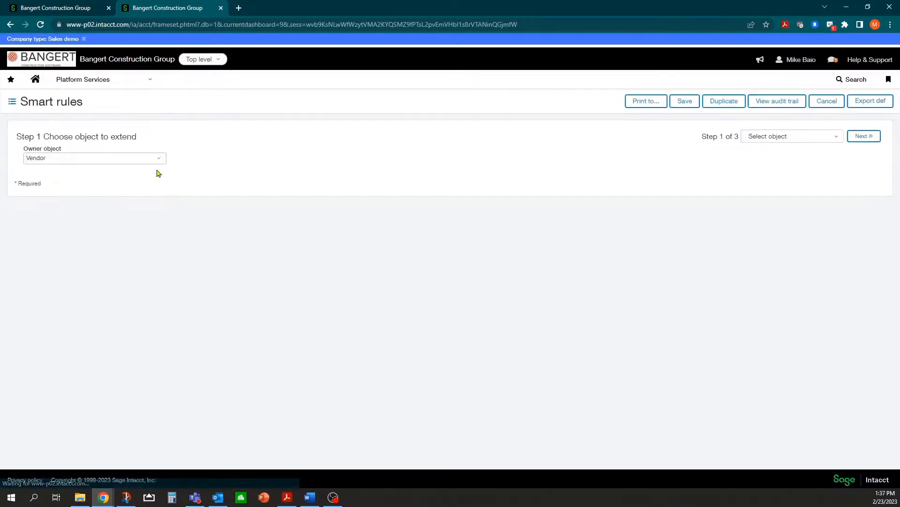
left_click(863, 136)
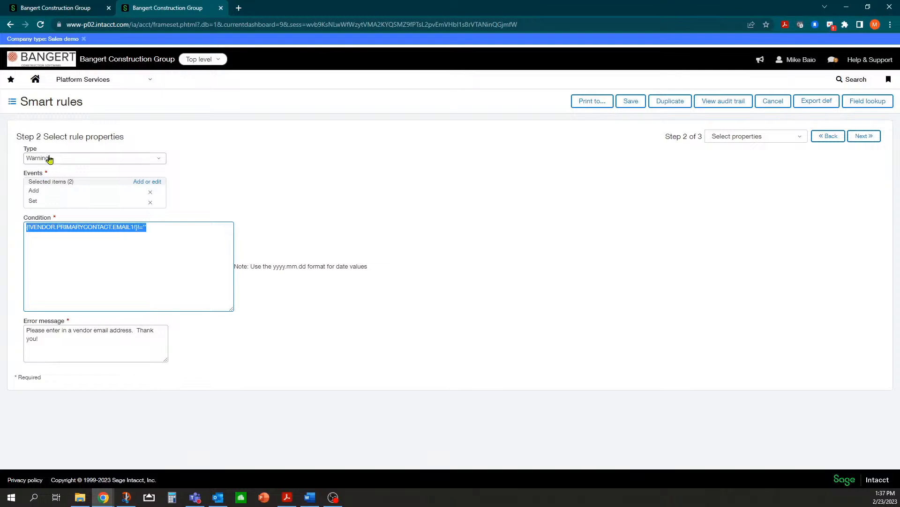
left_click(160, 161)
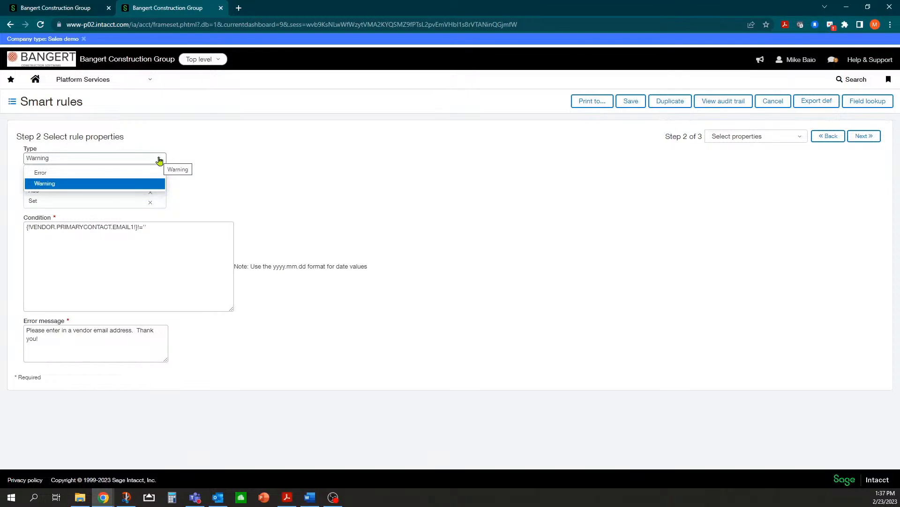
left_click(105, 175)
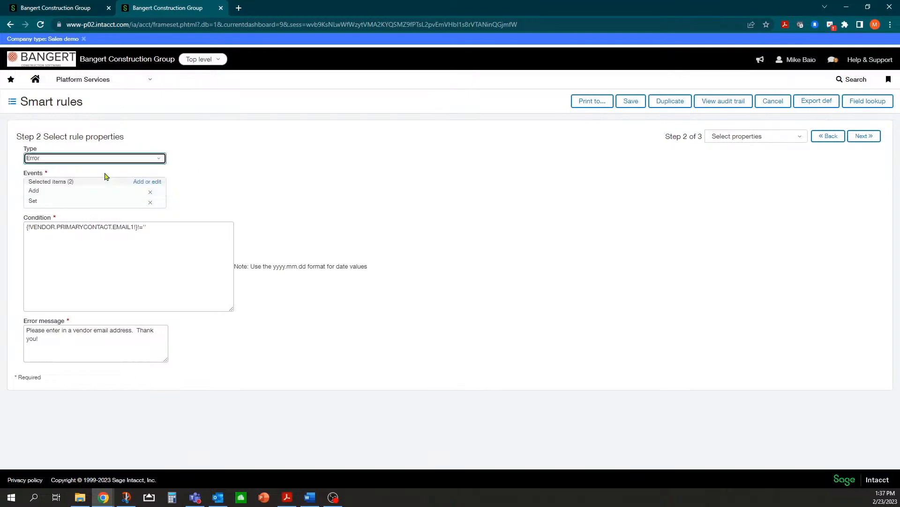
left_click(93, 227)
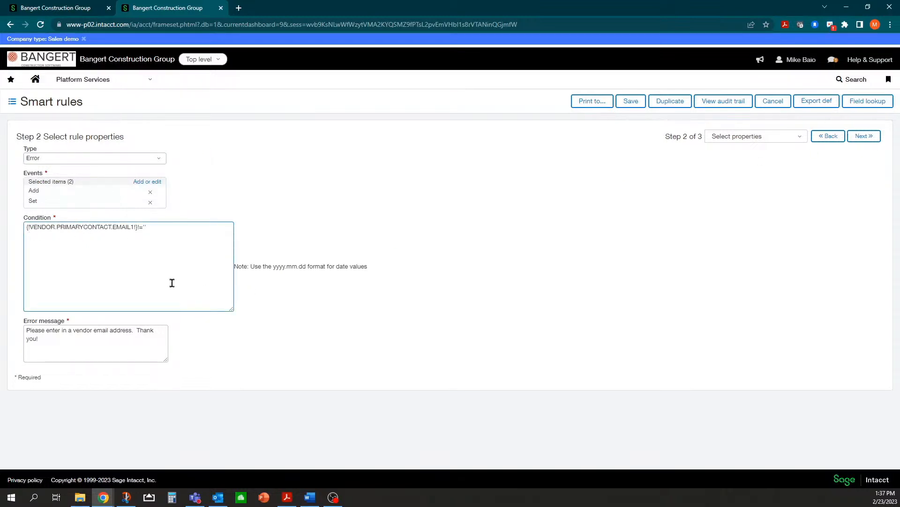
left_click_drag(56, 227, 133, 227)
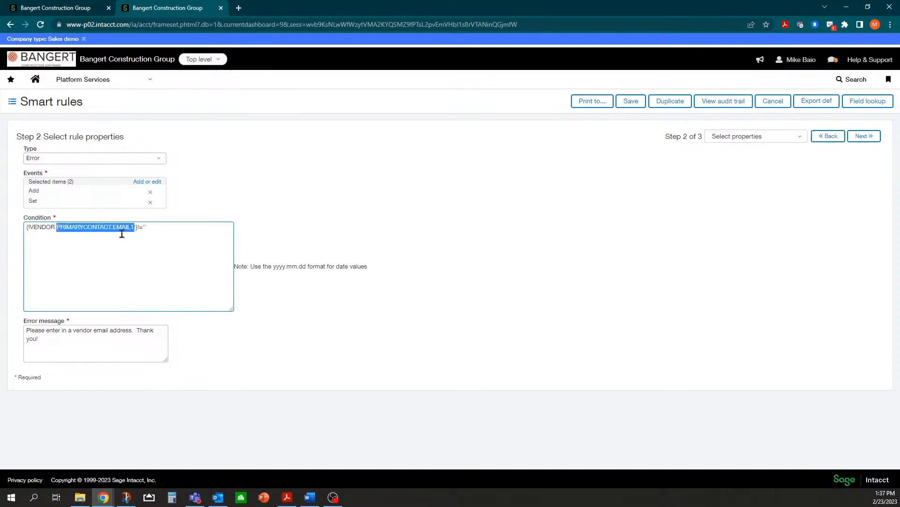
left_click(43, 228)
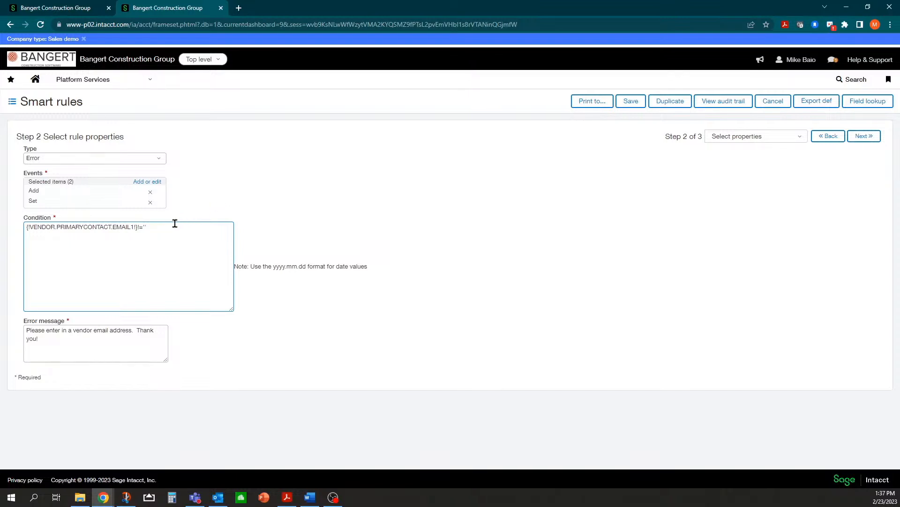
left_click(288, 498)
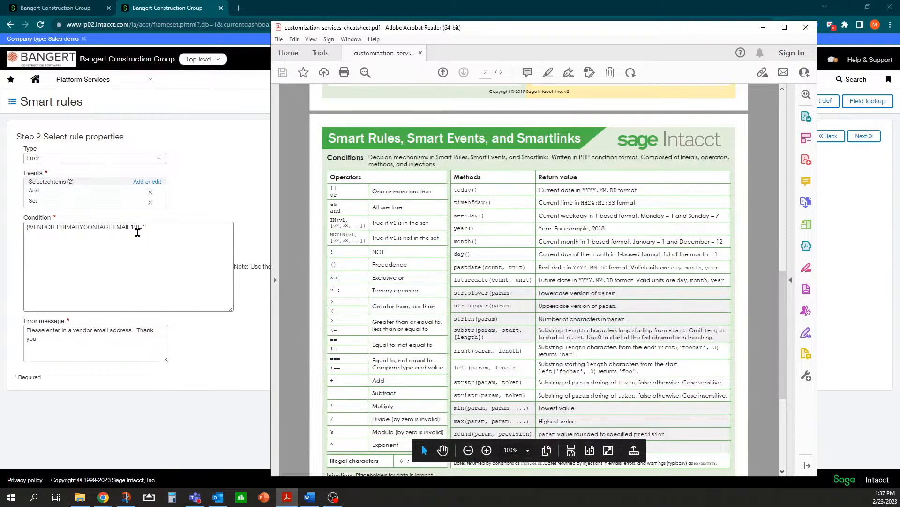
left_click(152, 230)
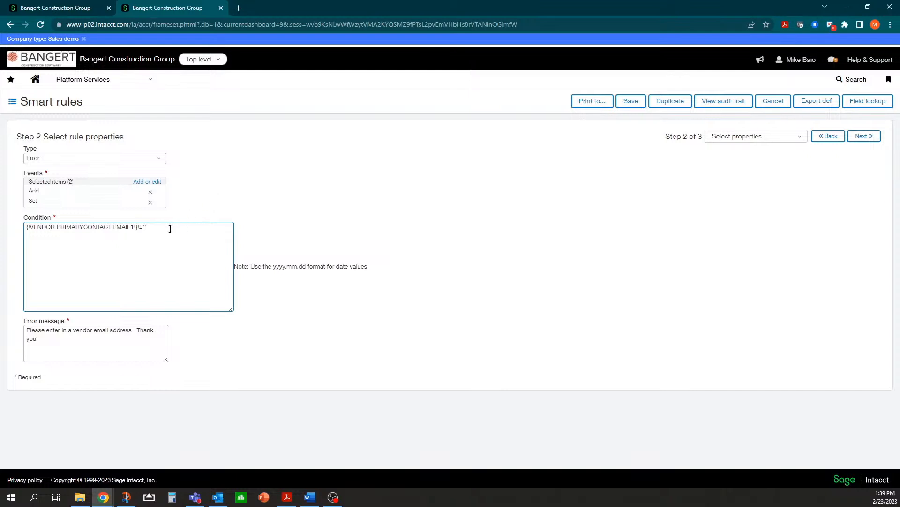
Review the rule's error message text and advance to the deployment options step.
left_click_drag(26, 331, 157, 332)
left_click_drag(50, 340, 24, 333)
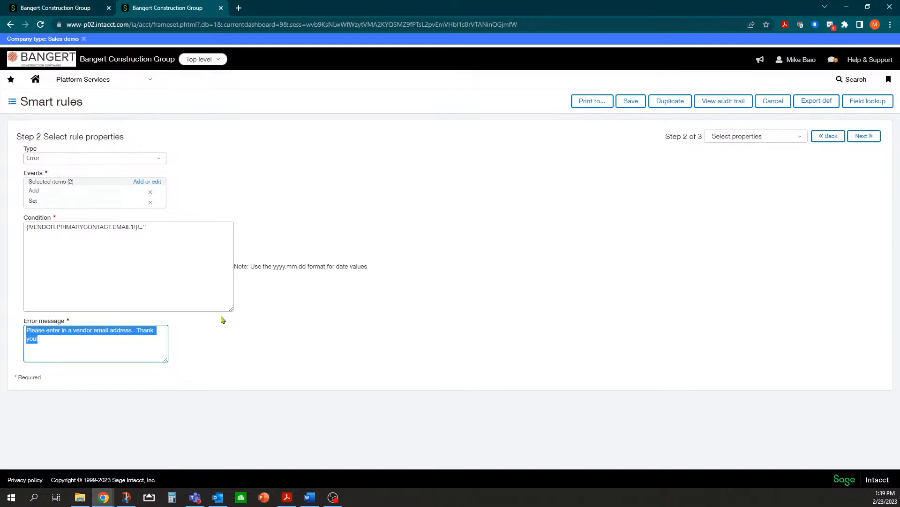
left_click(117, 340)
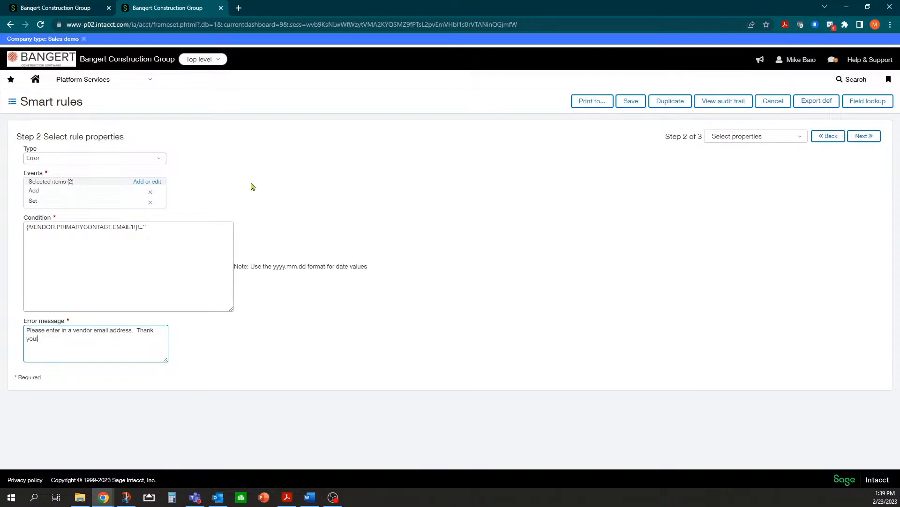
left_click(852, 139)
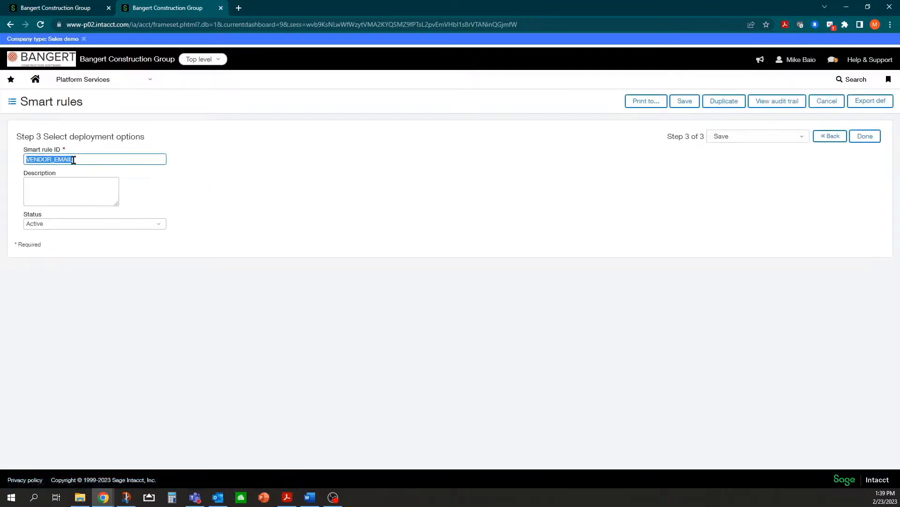
left_click(862, 138)
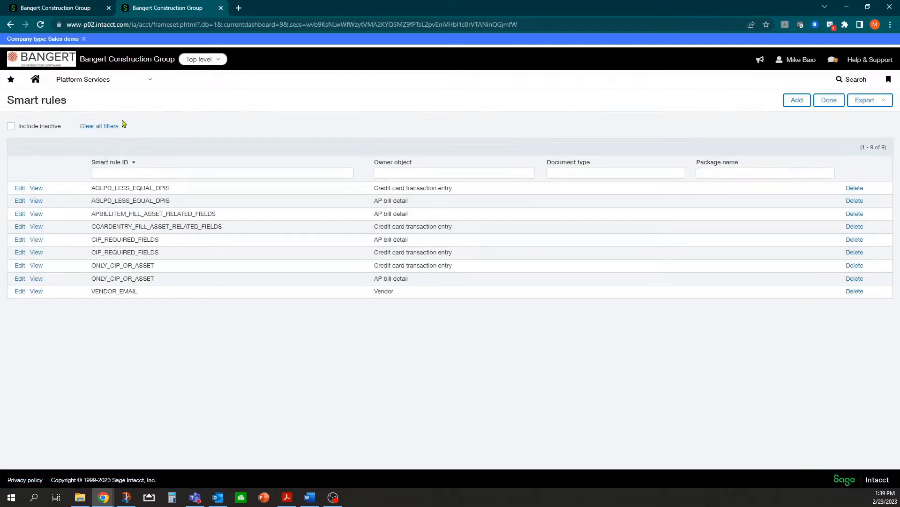
Save the smart rule and open vendor A-1 Electric Company for editing from the Vendors list.
left_click(150, 80)
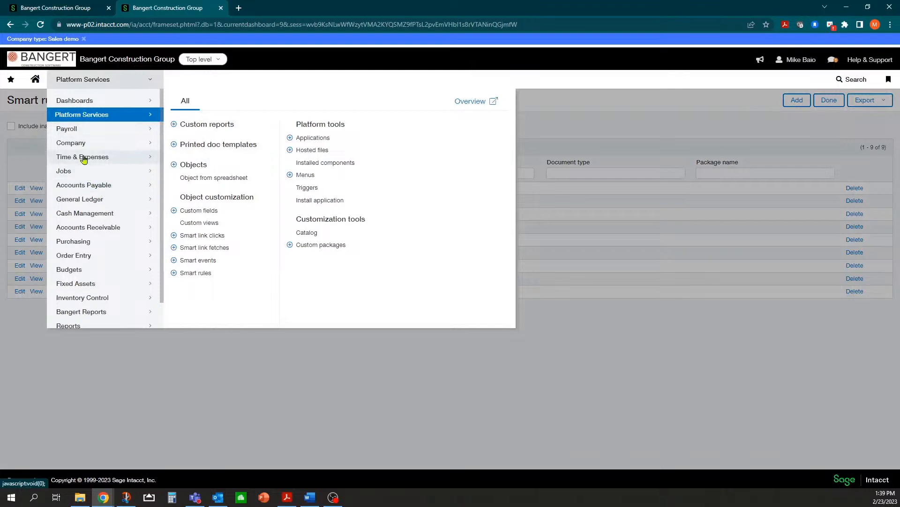
left_click(90, 186)
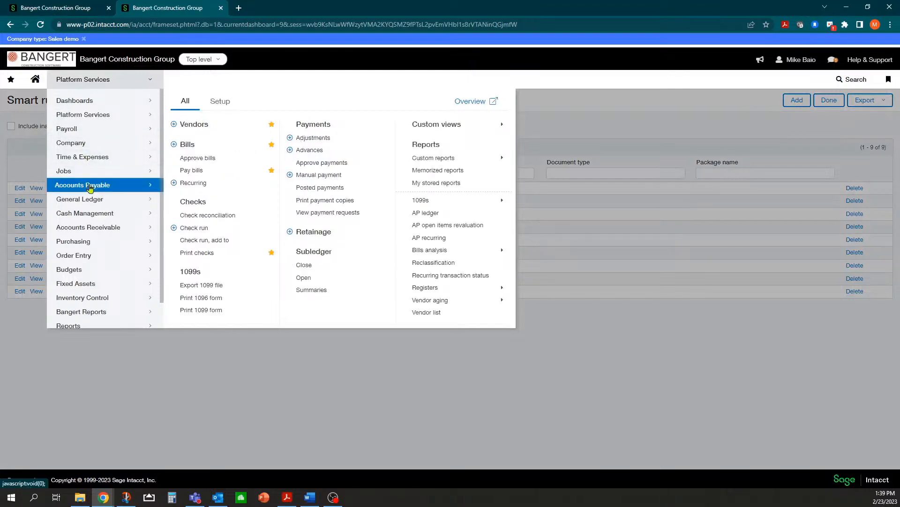
left_click(190, 125)
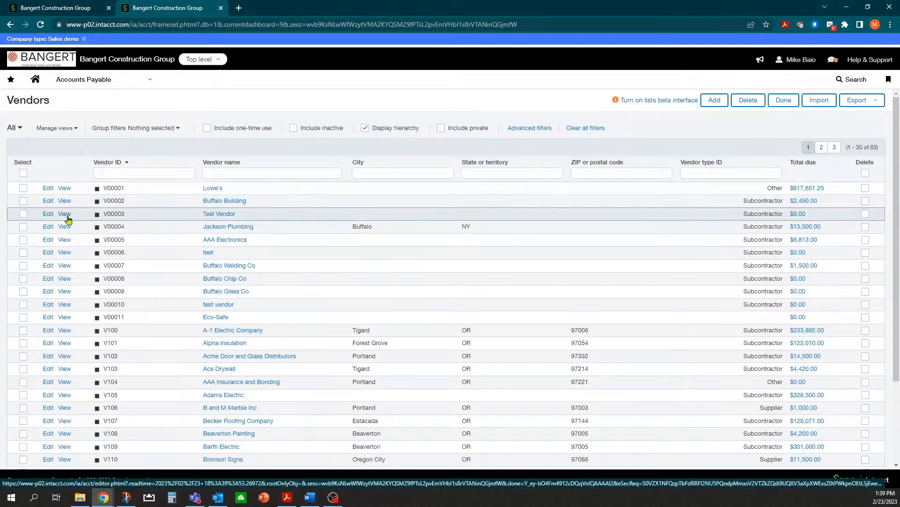
left_click(48, 330)
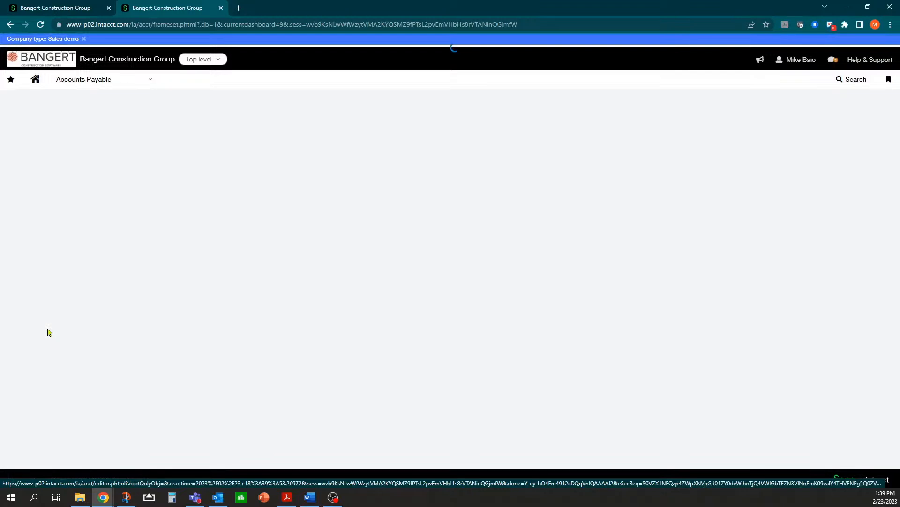
Save vendor A-1 Electric Company with the email address left blank, triggering the VENDOR_EMAIL error.
scroll(230, 357, "down", 1)
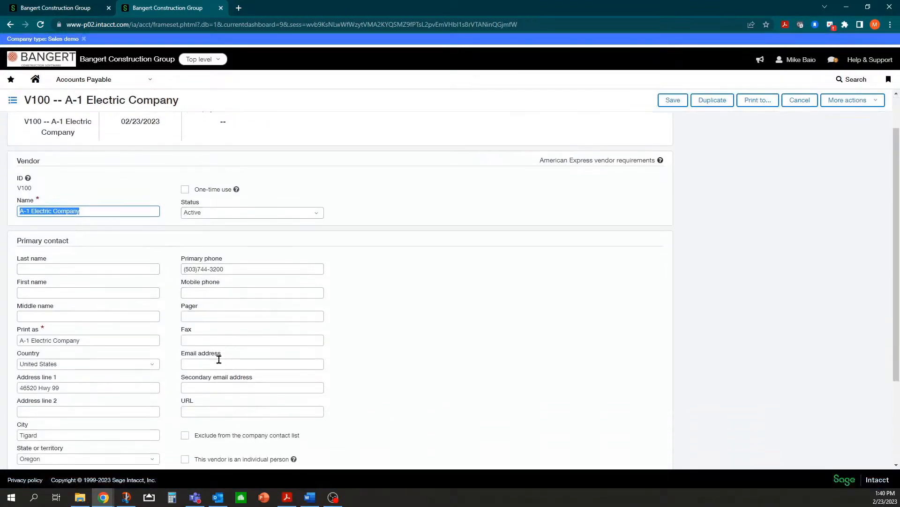
left_click(205, 365)
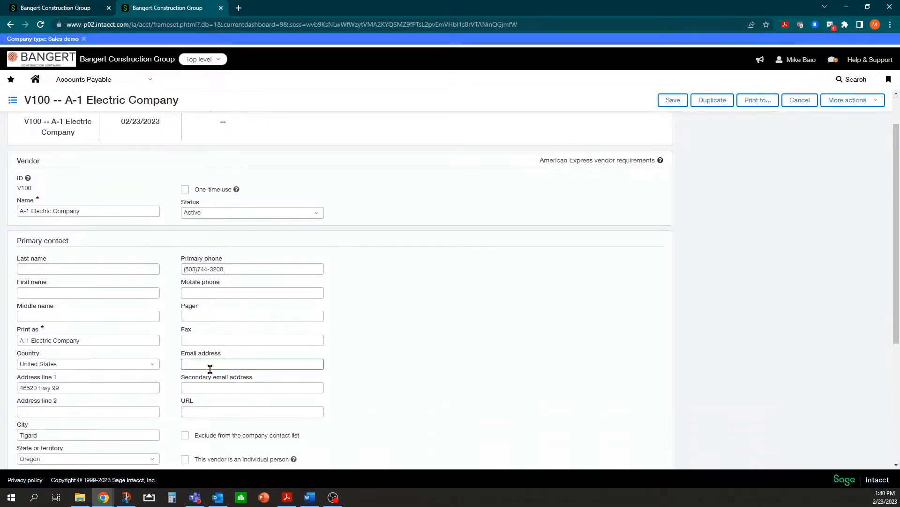
left_click(221, 313)
left_click(241, 293)
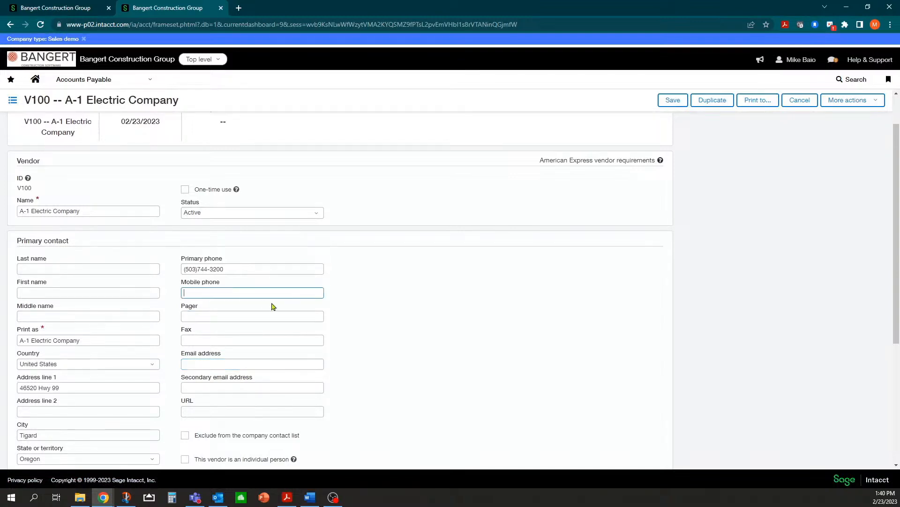
left_click(237, 362)
scroll(242, 343, "up", 1)
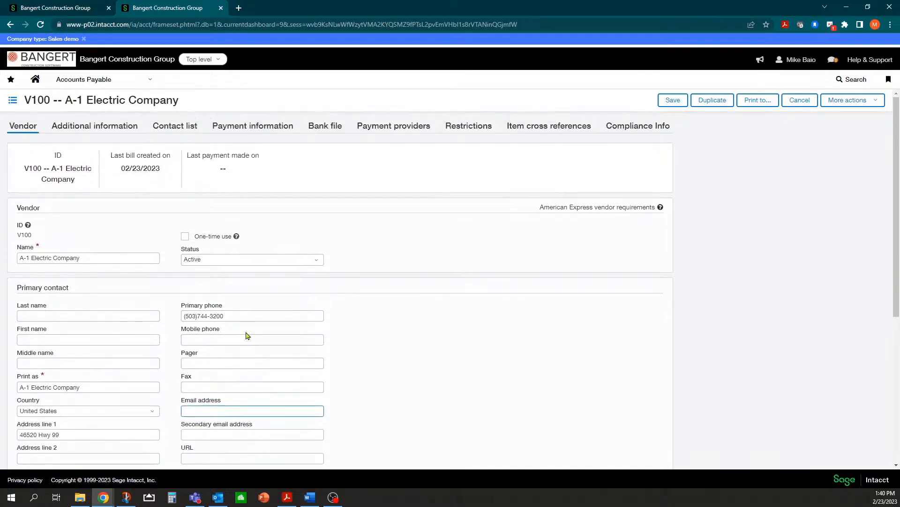
left_click(97, 312)
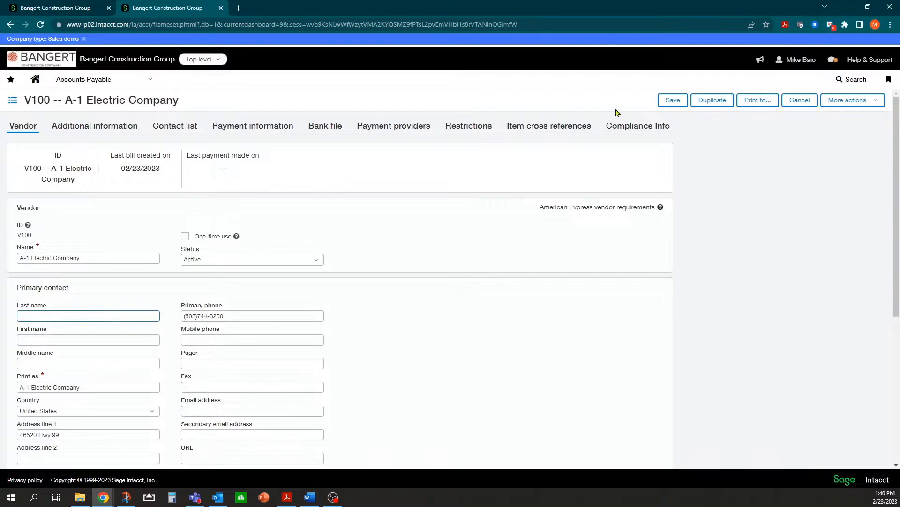
left_click(669, 101)
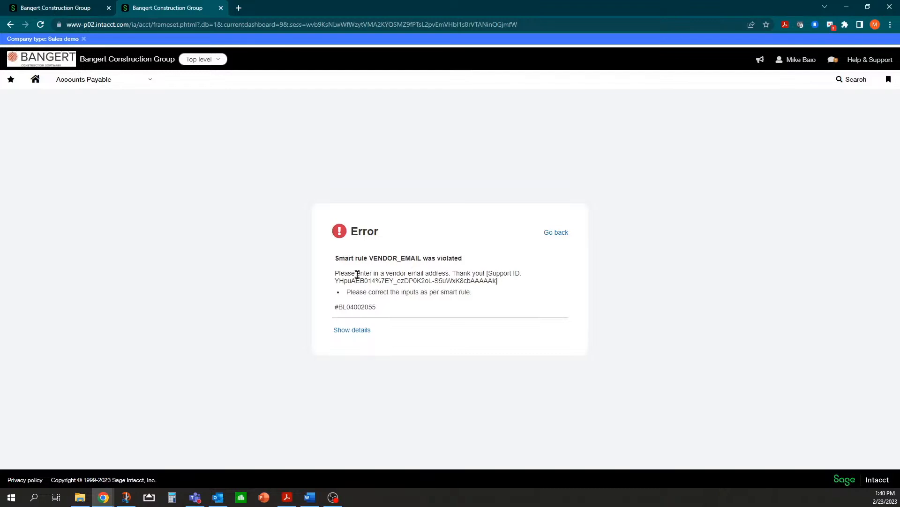
Dismiss the VENDOR_EMAIL error and return to the V100 form's empty email address field.
left_click_drag(335, 273, 485, 273)
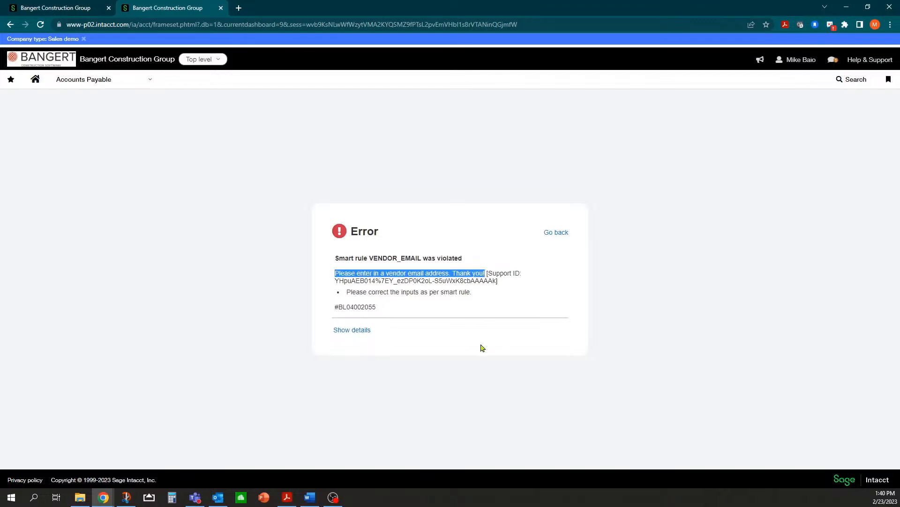
left_click(557, 233)
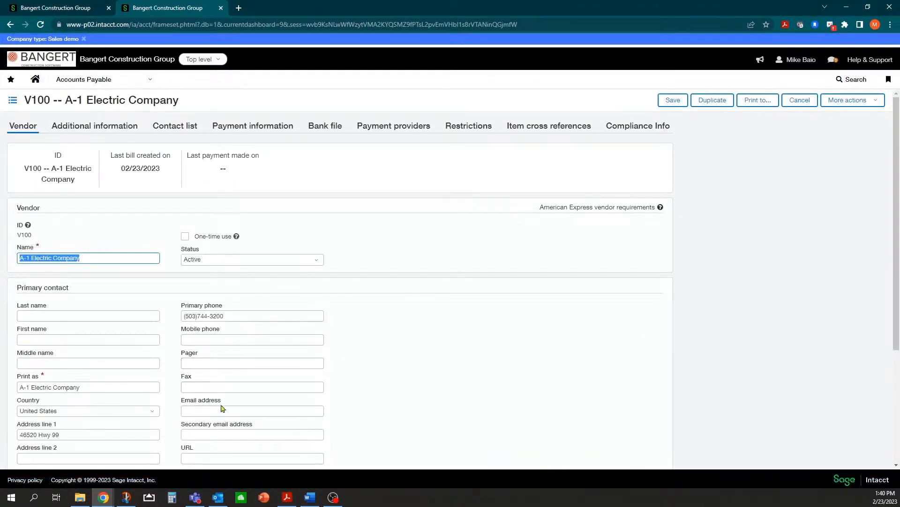
left_click(219, 411)
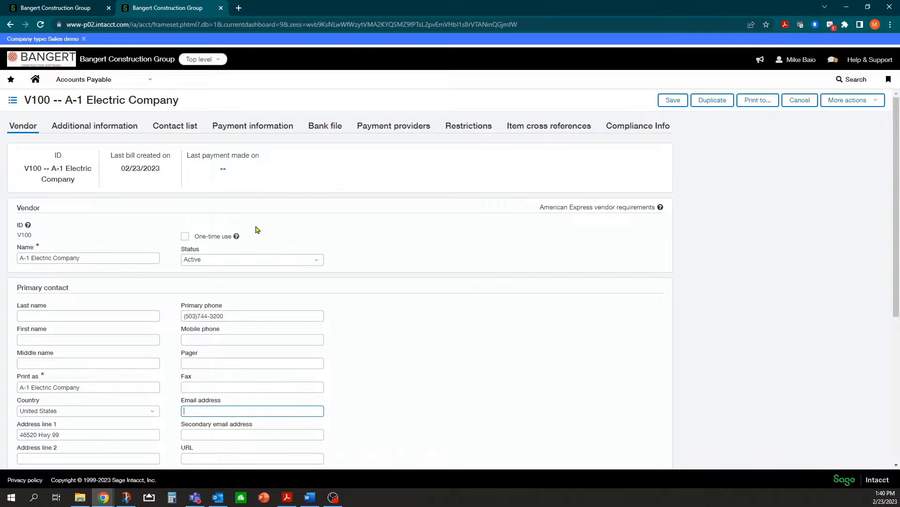
In Platform Services > Smart rules, change VENDOR_EMAIL's Type from Error to Warning and save.
left_click(154, 85)
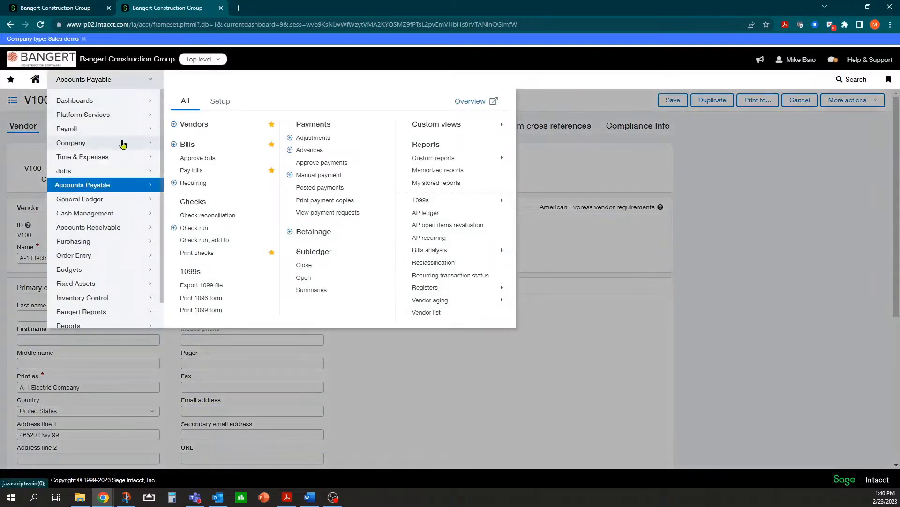
mouse_move(122, 116)
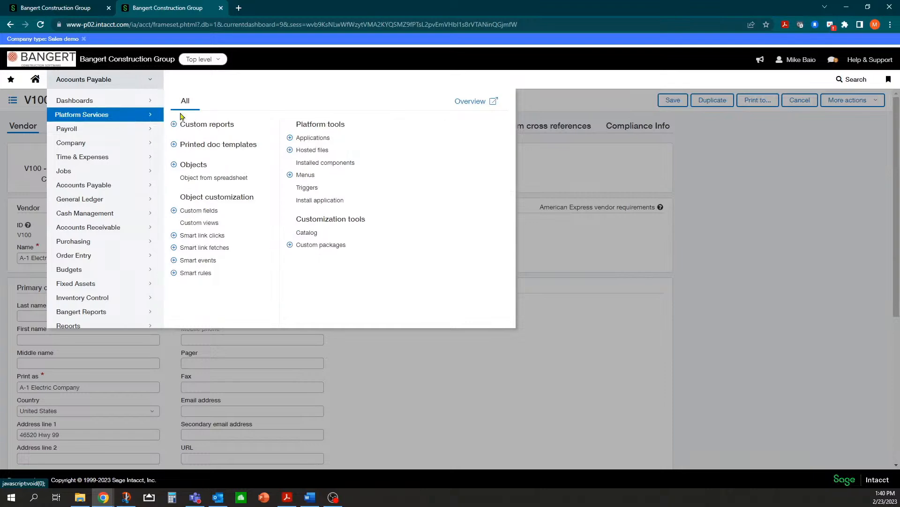
left_click(197, 274)
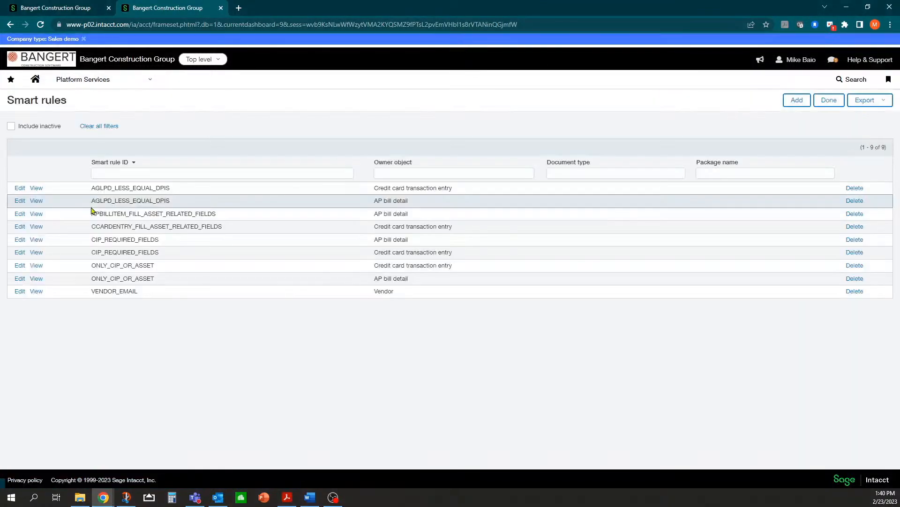
left_click(20, 292)
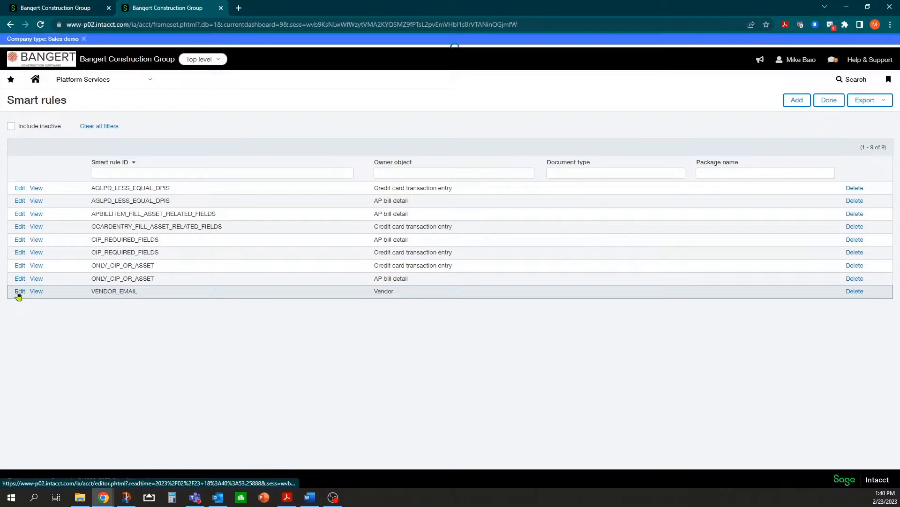
left_click(862, 136)
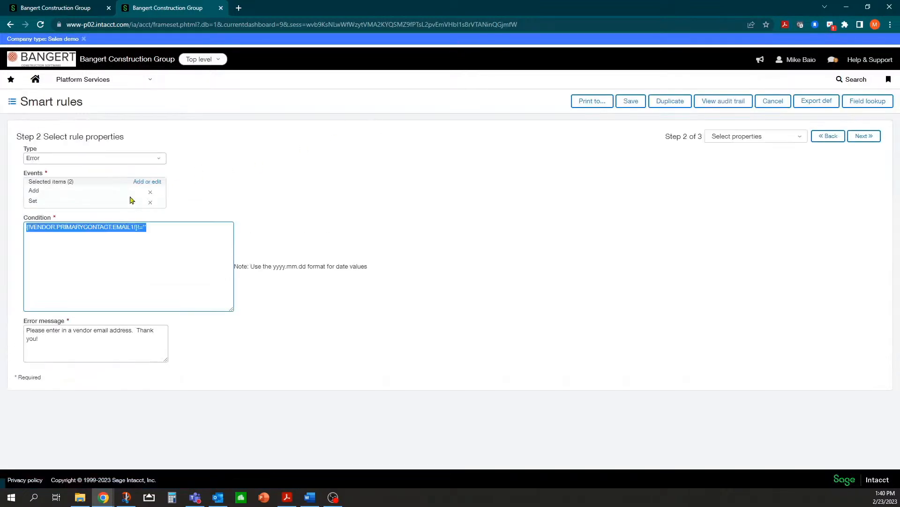
left_click(157, 158)
left_click(53, 187)
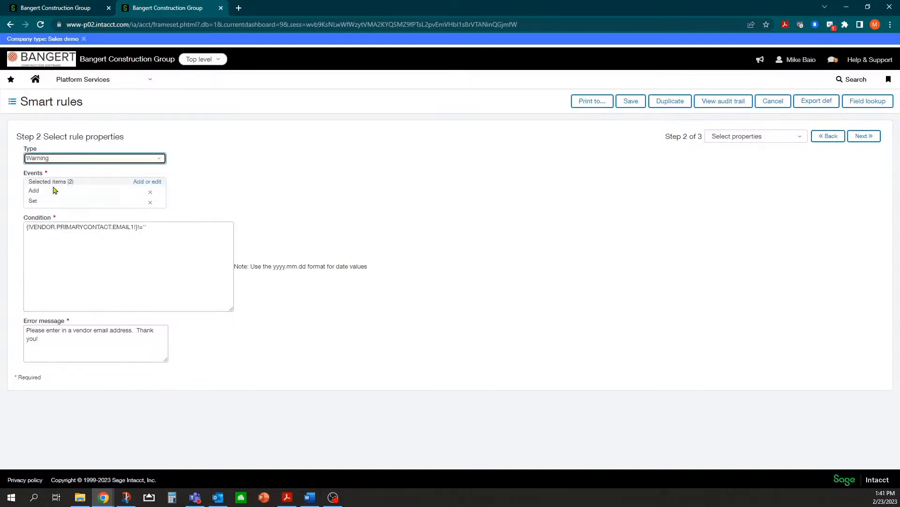
left_click(299, 168)
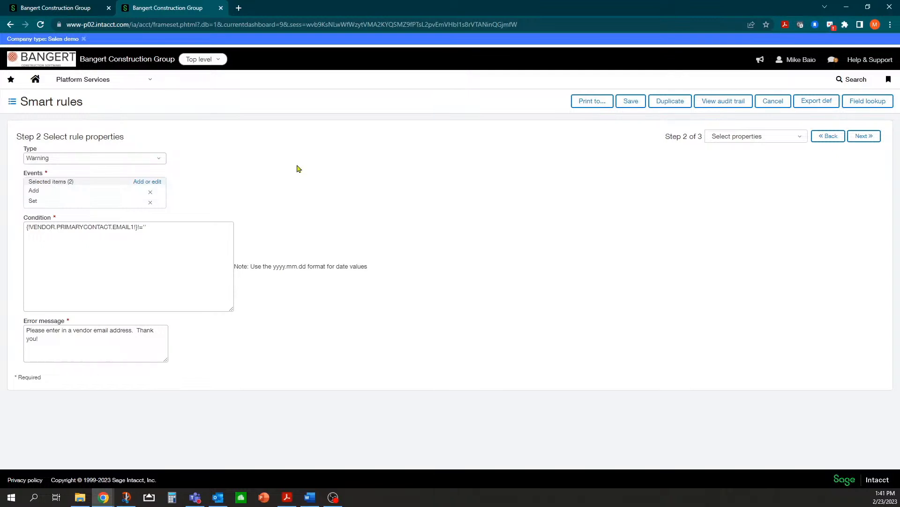
left_click(624, 101)
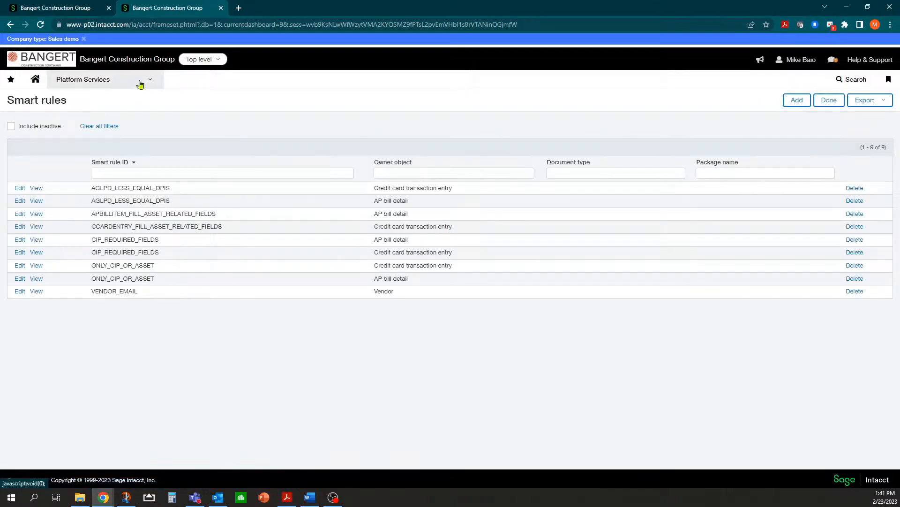
Open vendor A-1 Electric Company (V100) from the Vendors list and save it with no email.
left_click(140, 83)
mouse_move(109, 187)
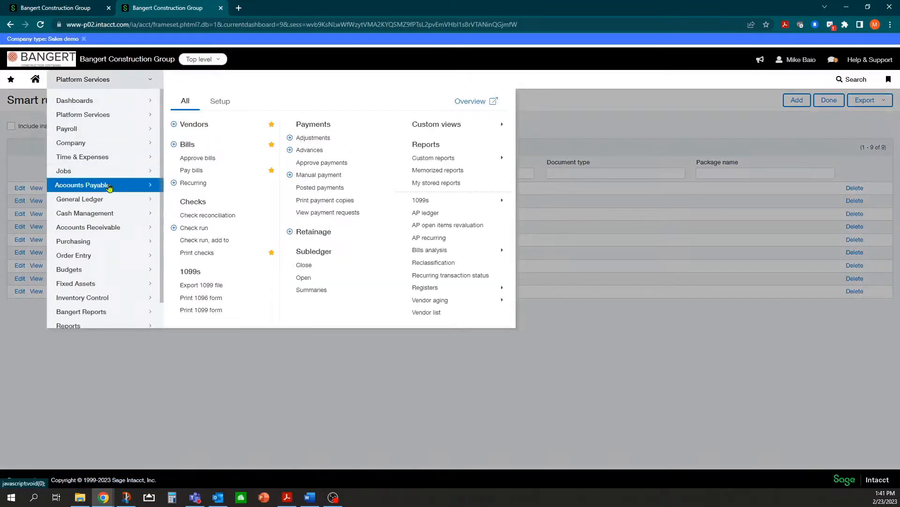
left_click(188, 124)
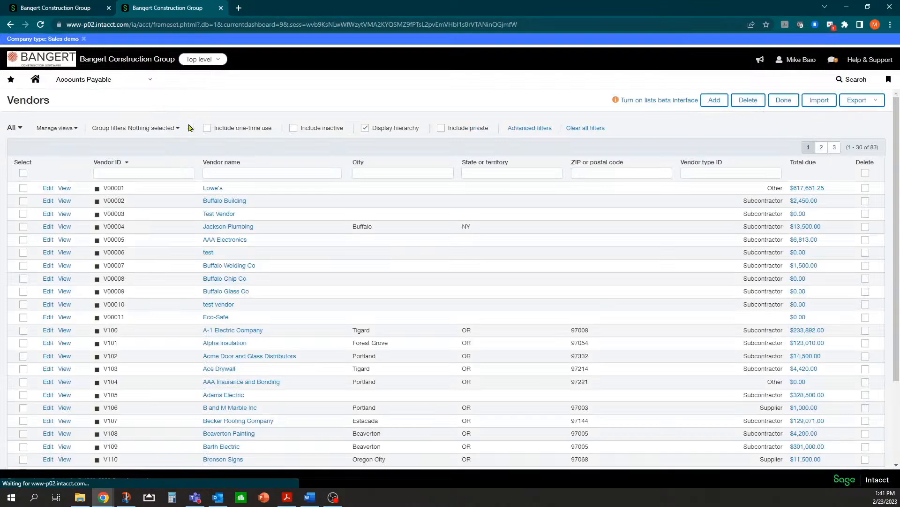
left_click(48, 330)
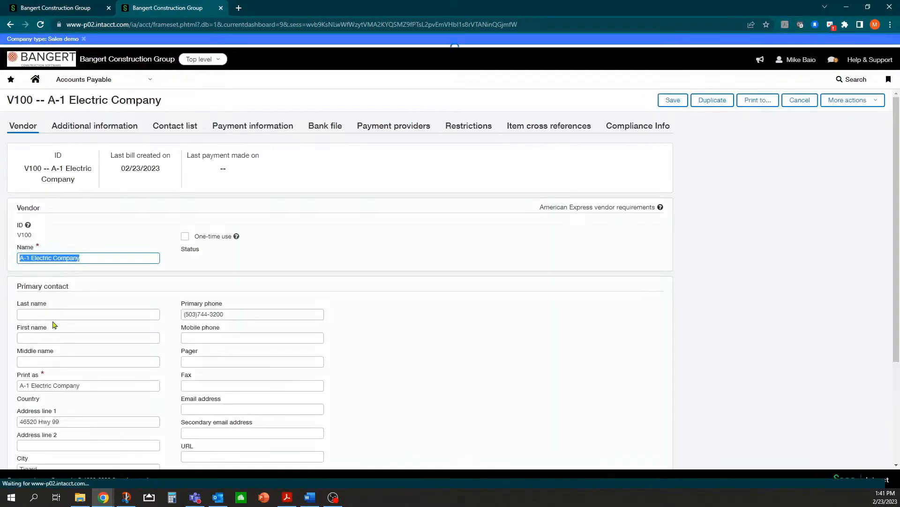
scroll(121, 230, "down", 1)
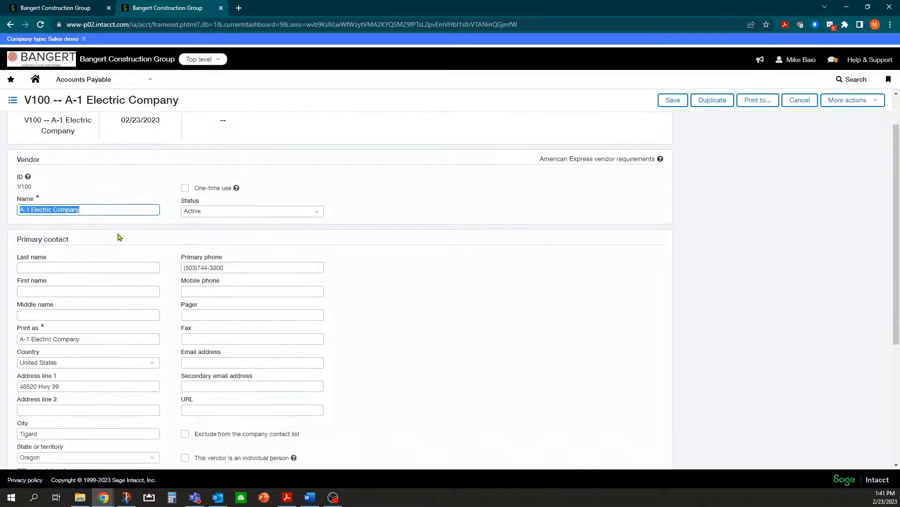
scroll(103, 237, "down", 1)
left_click(665, 106)
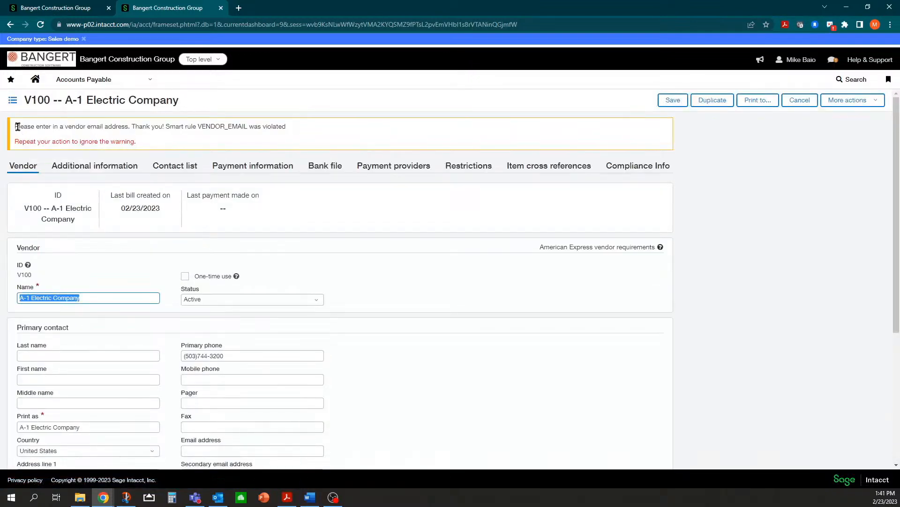
Review the VENDOR_EMAIL warning banner, then save again to override the warning.
left_click(17, 123)
left_click_drag(17, 123, 165, 126)
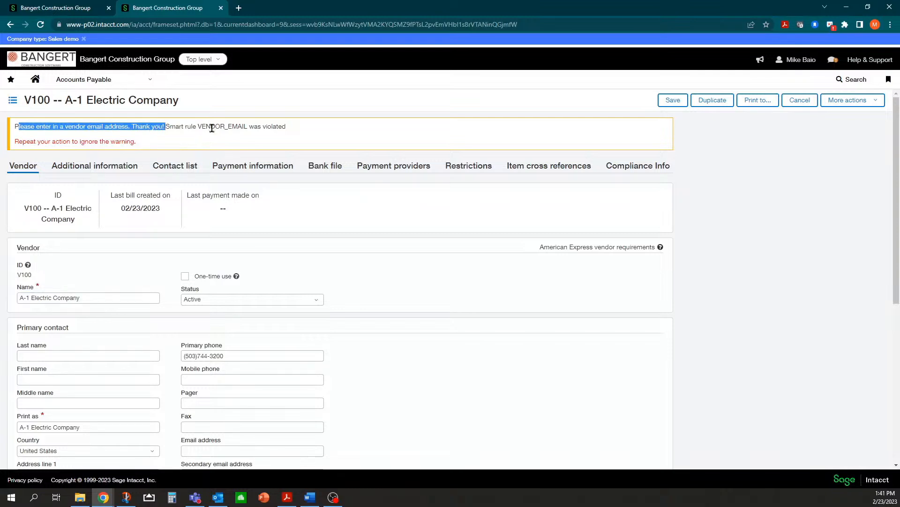
left_click_drag(23, 141, 121, 142)
left_click(31, 139)
left_click(219, 450)
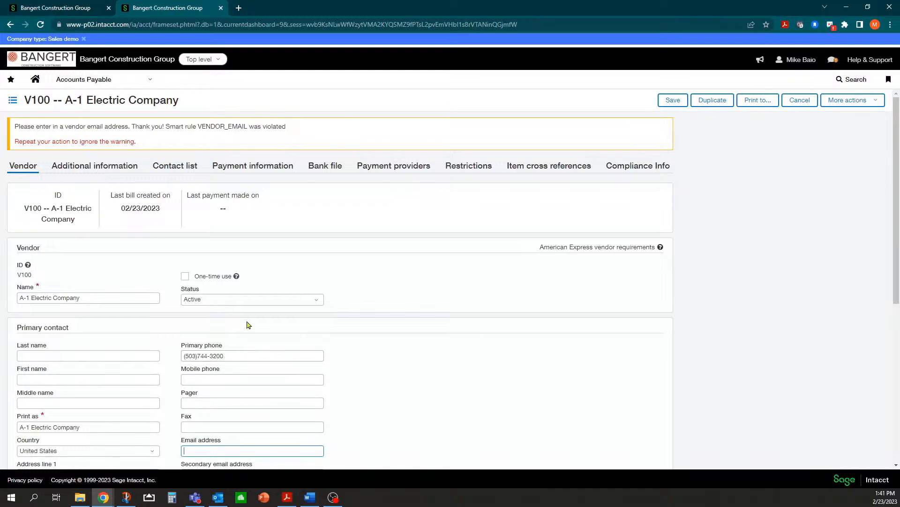
left_click(672, 101)
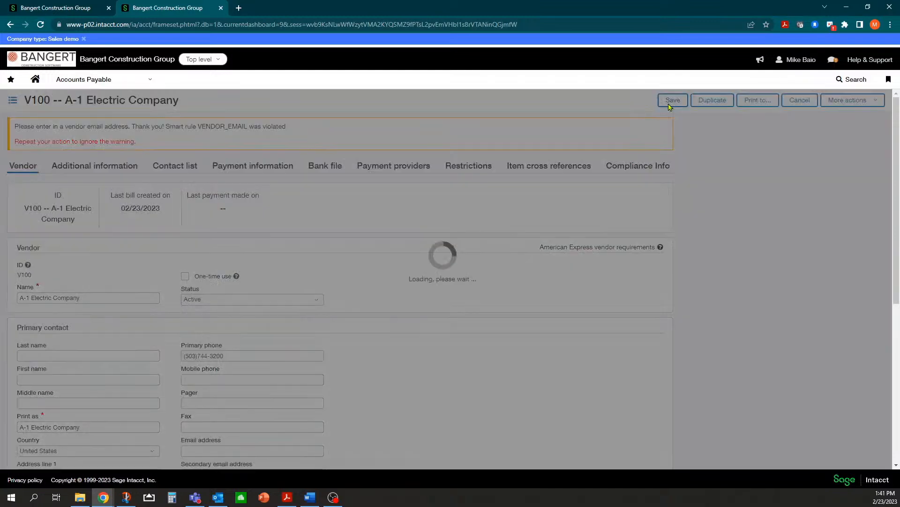